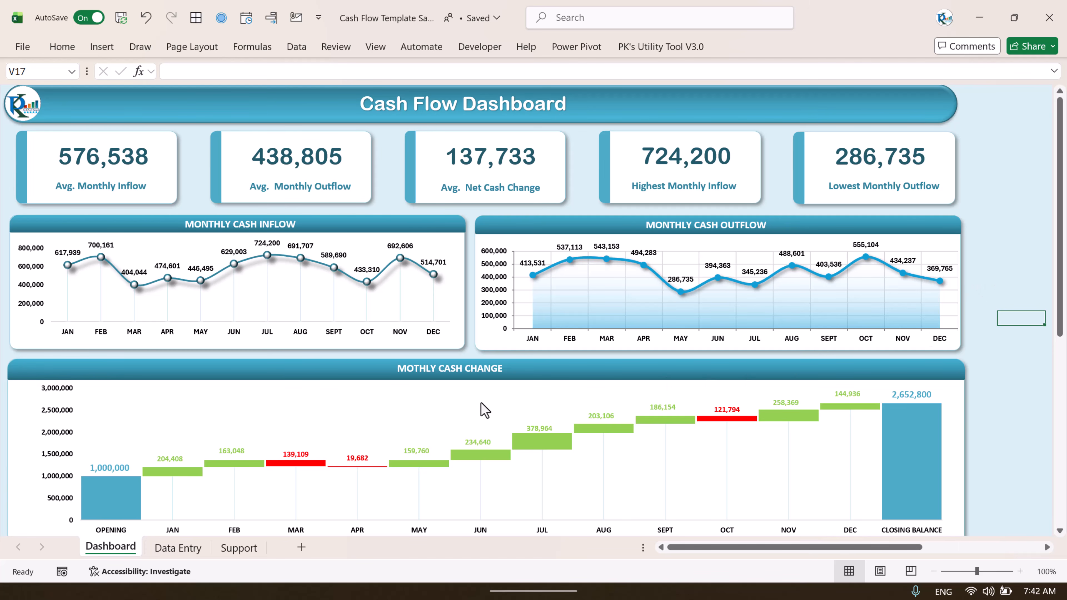
# Step: Look over the Cash Flow Dashboard's indicator cards and charts, and open the Data Entry sheet
pyautogui.scroll(-1, 528, 388)
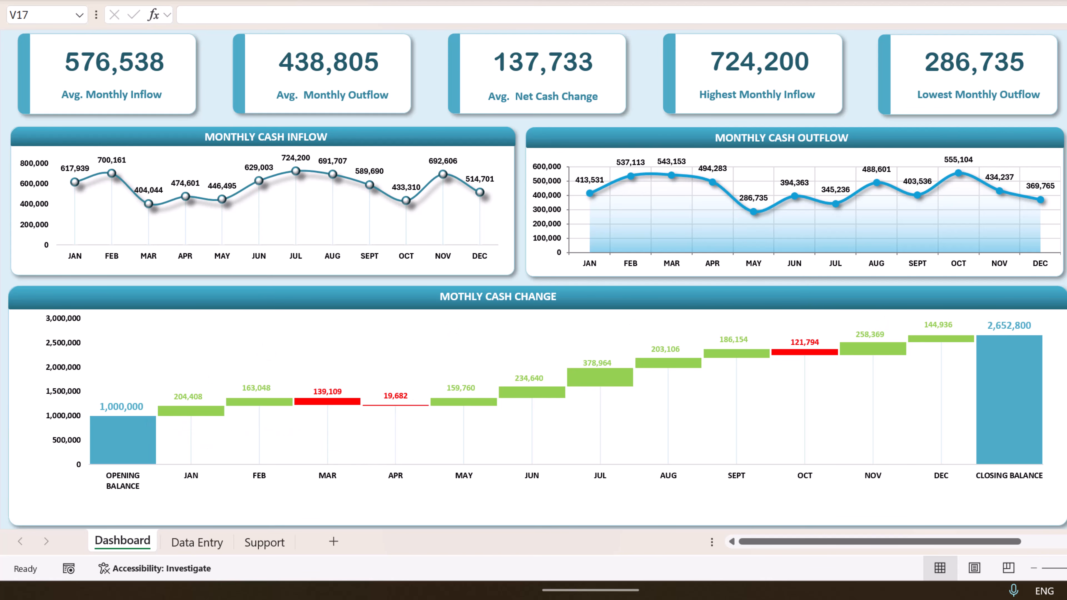
pyautogui.scroll(2, 533, 277)
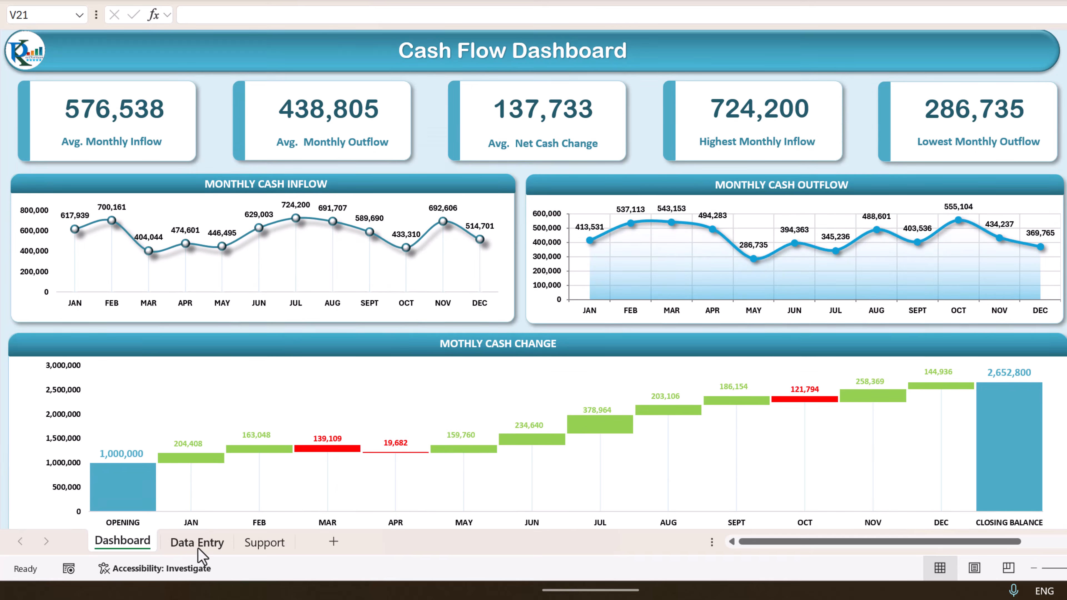
pyautogui.click(198, 543)
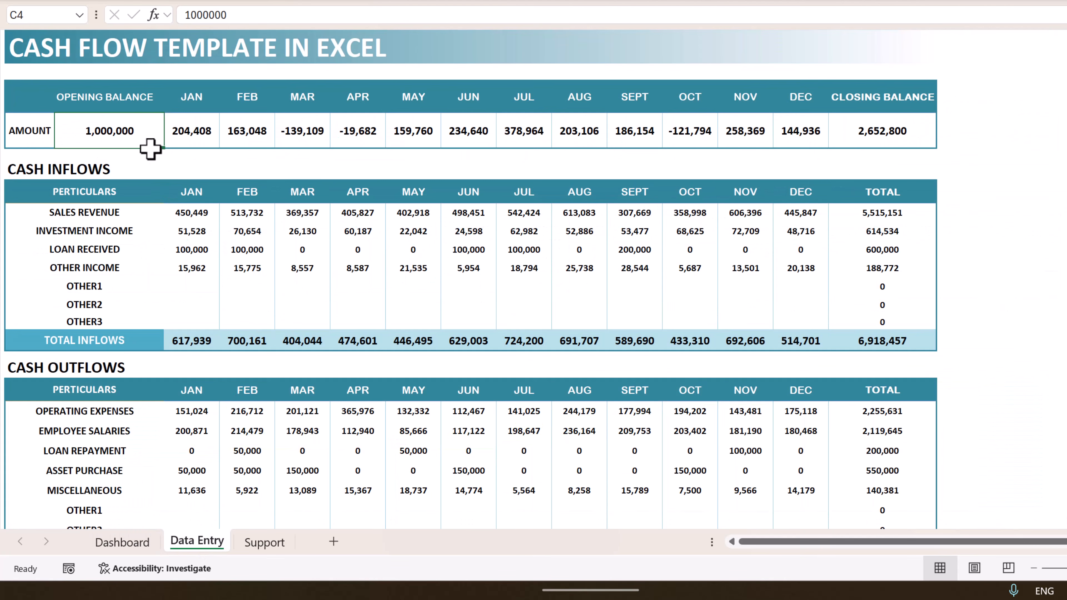
# Step: Examine the Opening Balance heading and the Particulars headings of the Cash Inflows and Cash Outflows tables
pyautogui.click(117, 98)
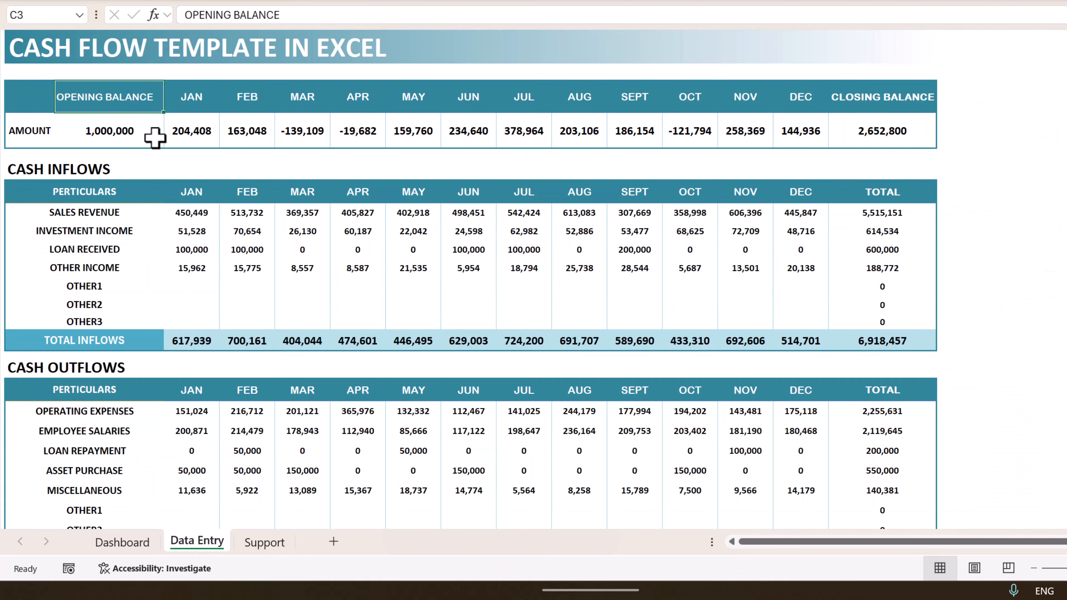
pyautogui.click(93, 190)
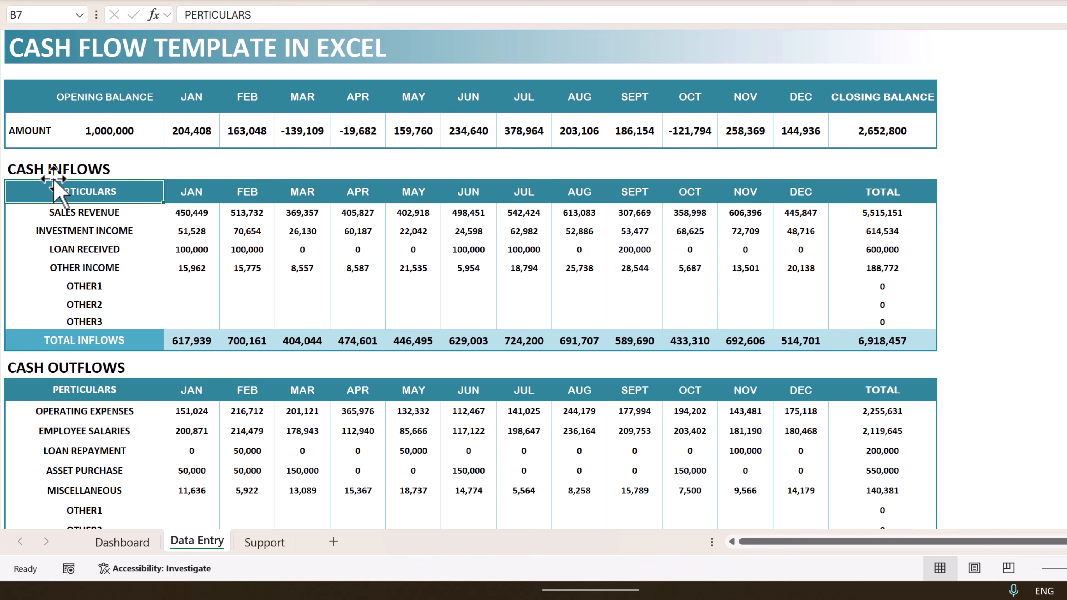
pyautogui.click(129, 384)
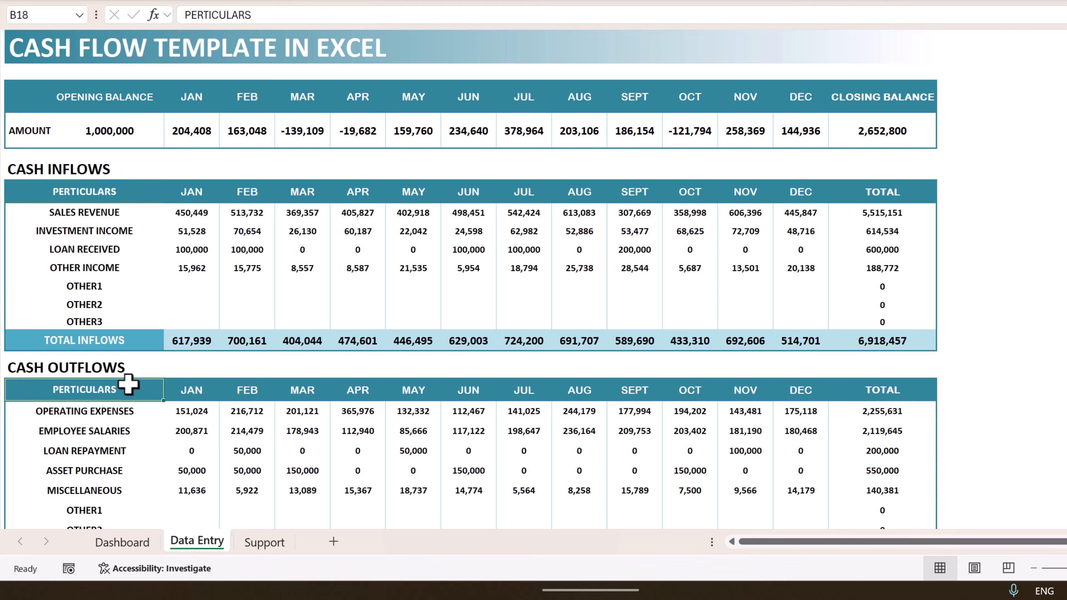
# Step: Review the category names listed under Particulars in the Cash Inflows and Cash Outflows tables
pyautogui.moveTo(108, 214); pyautogui.dragTo(107, 323)
pyautogui.click(108, 213)
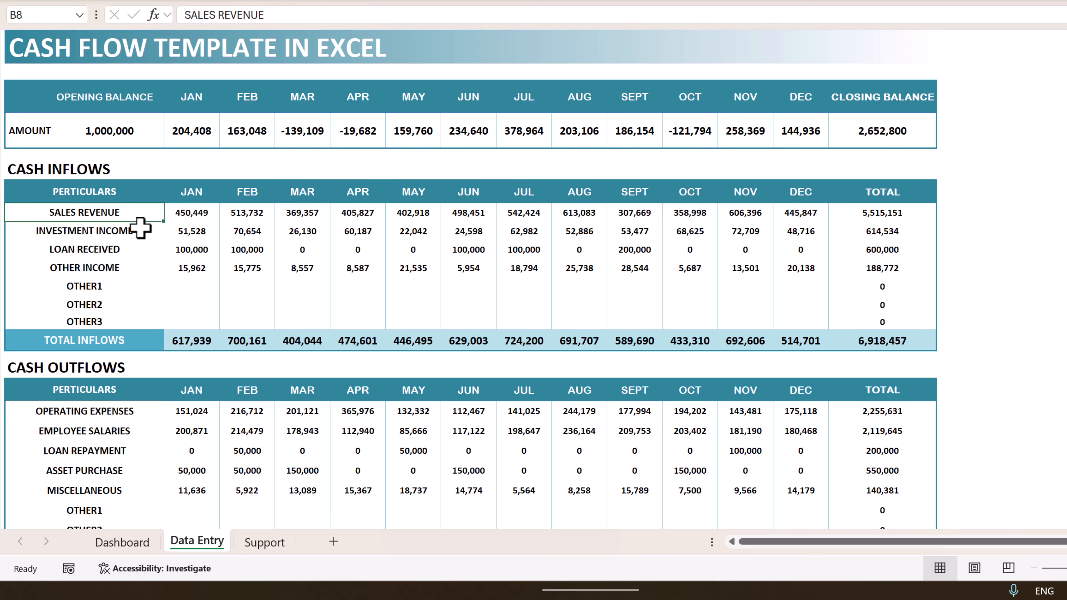
pyautogui.click(143, 230)
pyautogui.click(91, 251)
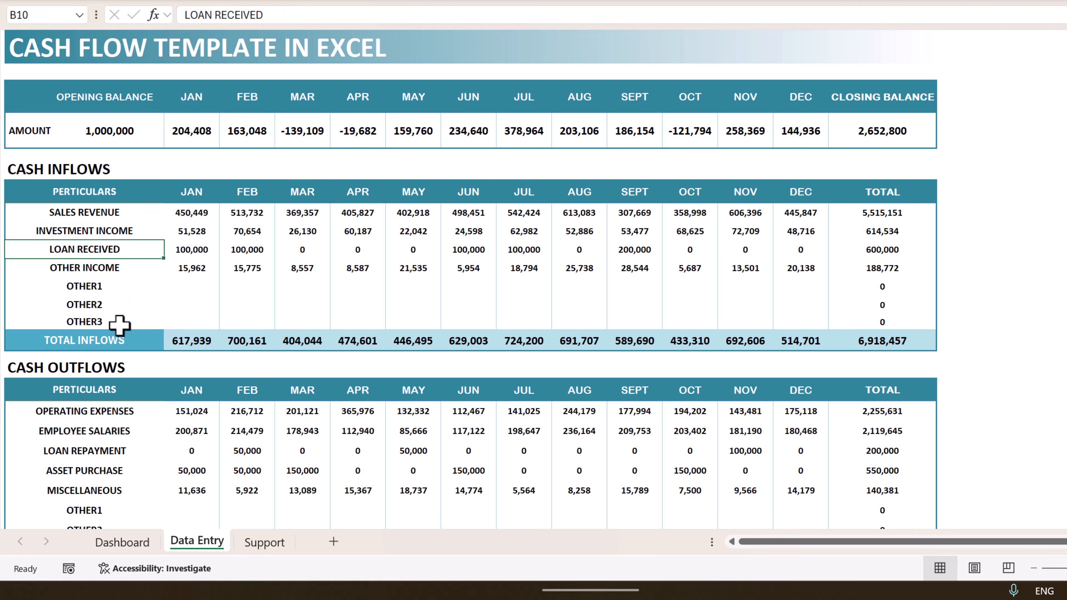
pyautogui.click(128, 411)
pyautogui.scroll(-1, 127, 411)
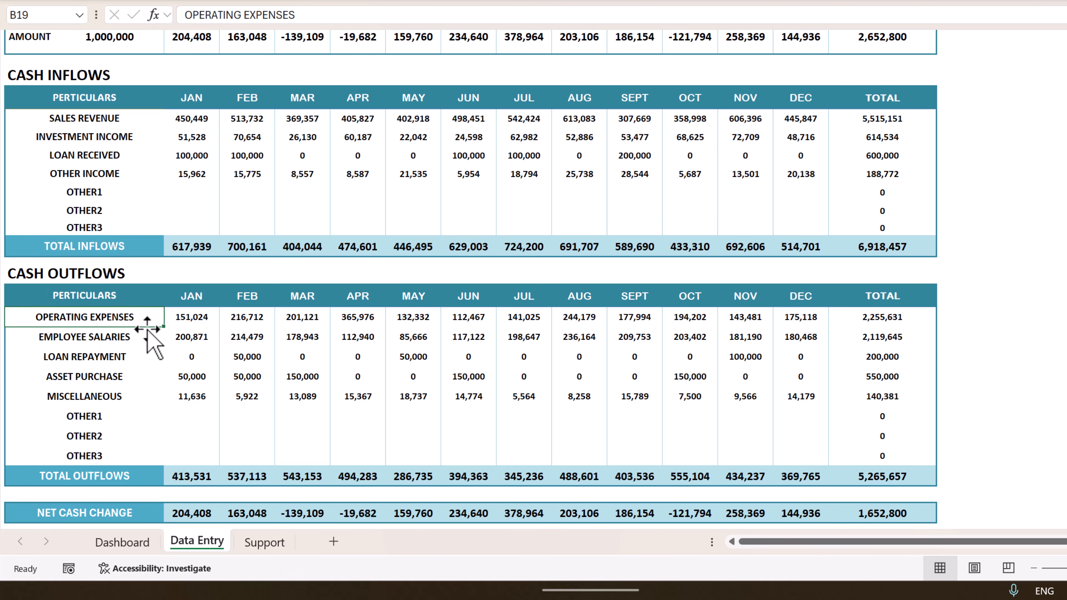
pyautogui.click(110, 340)
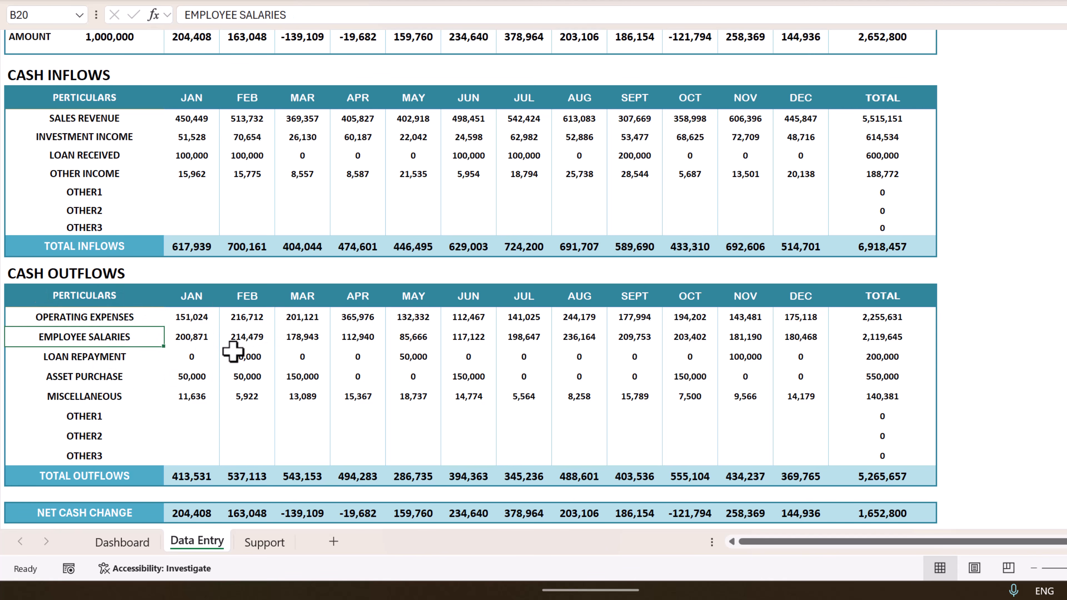
# Step: Select the spare Other1 to Other3 labels in the Cash Inflows table, and the same labels in the Cash Outflows table
pyautogui.scroll(1, 236, 339)
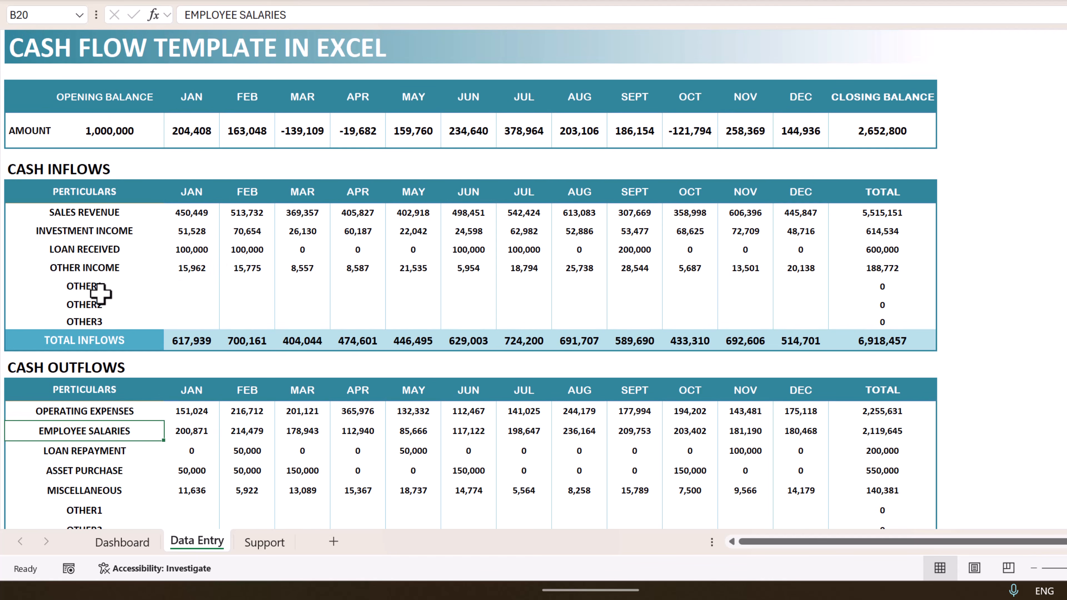
pyautogui.moveTo(101, 293); pyautogui.dragTo(103, 320)
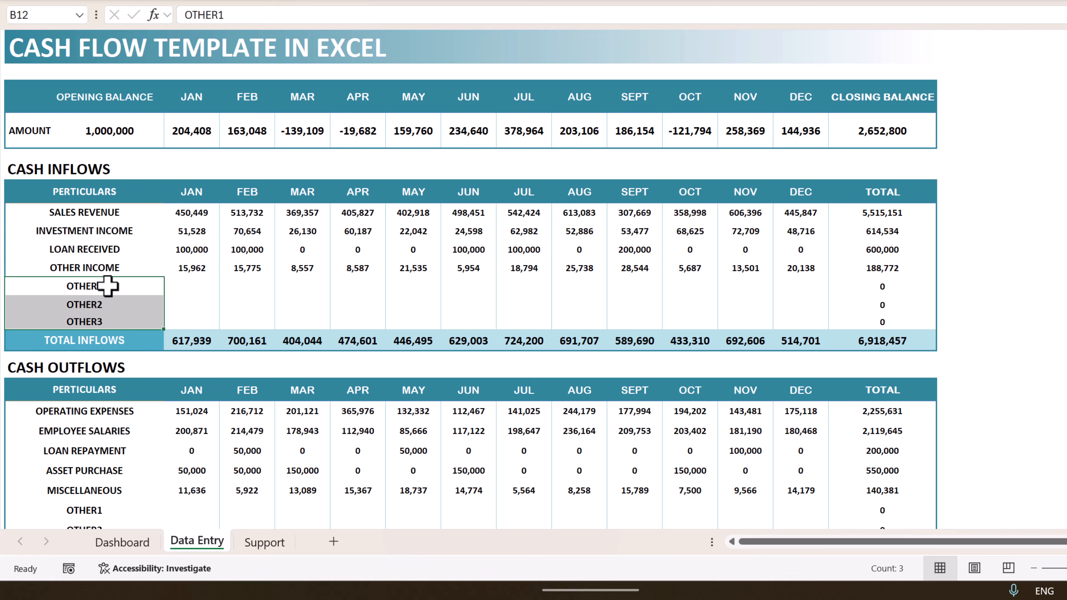
pyautogui.scroll(-2, 133, 294)
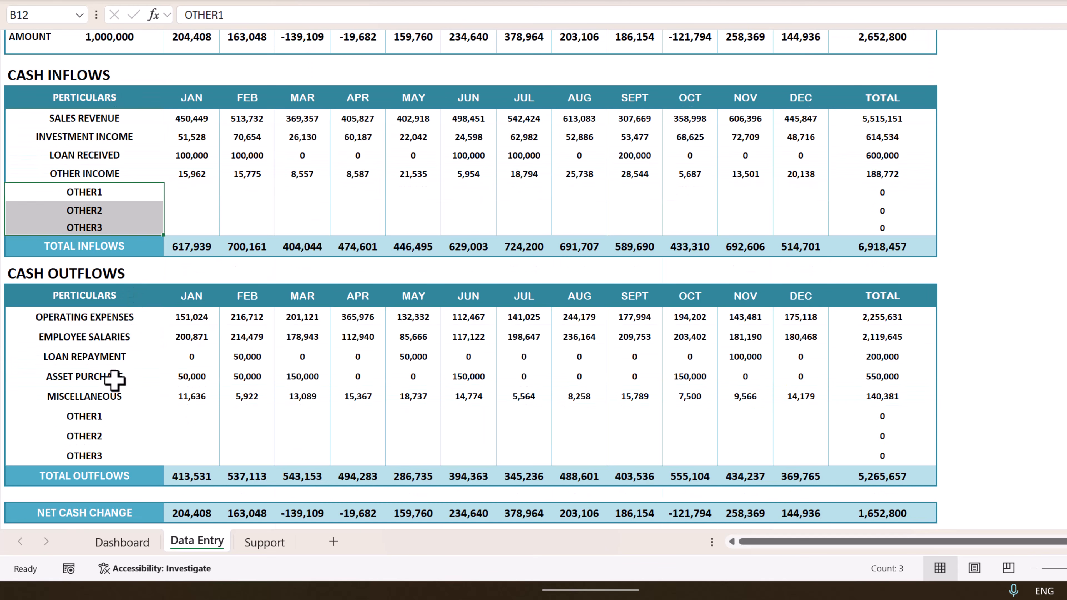
pyautogui.moveTo(102, 416); pyautogui.dragTo(104, 452)
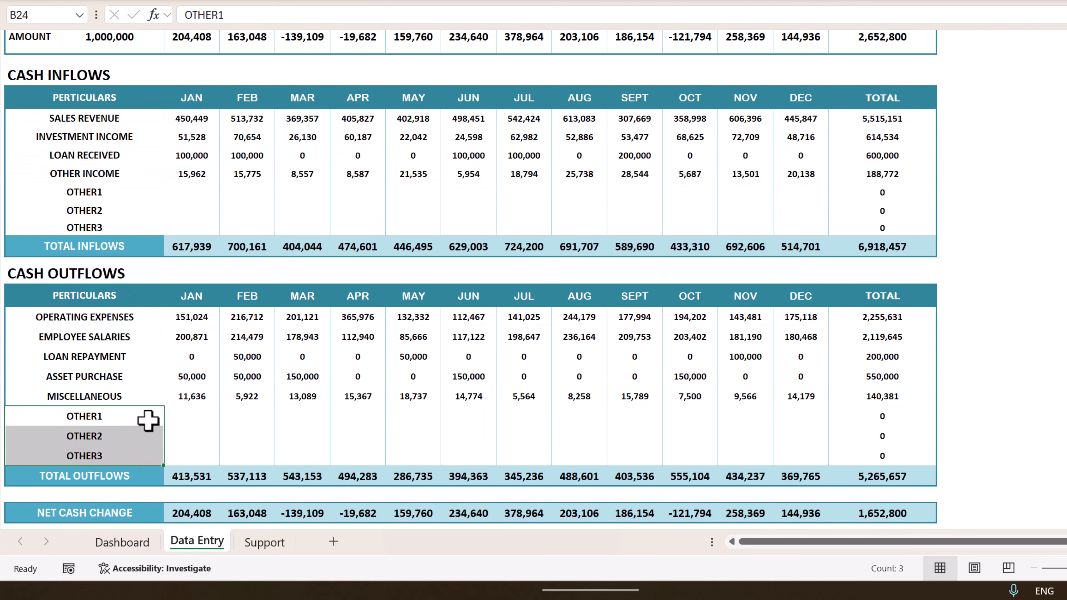
# Step: Examine the monthly inflow entries and the range summed by the Sales Revenue total formula in P8, leaving the formula as is
pyautogui.scroll(2, 193, 210)
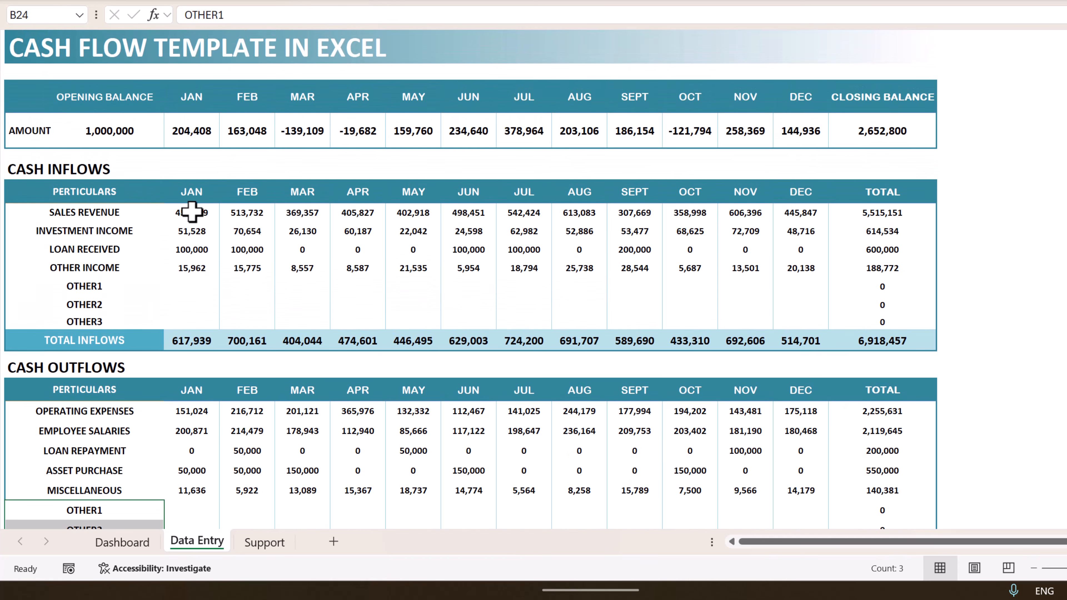
pyautogui.moveTo(192, 212); pyautogui.dragTo(584, 269)
pyautogui.click(303, 249)
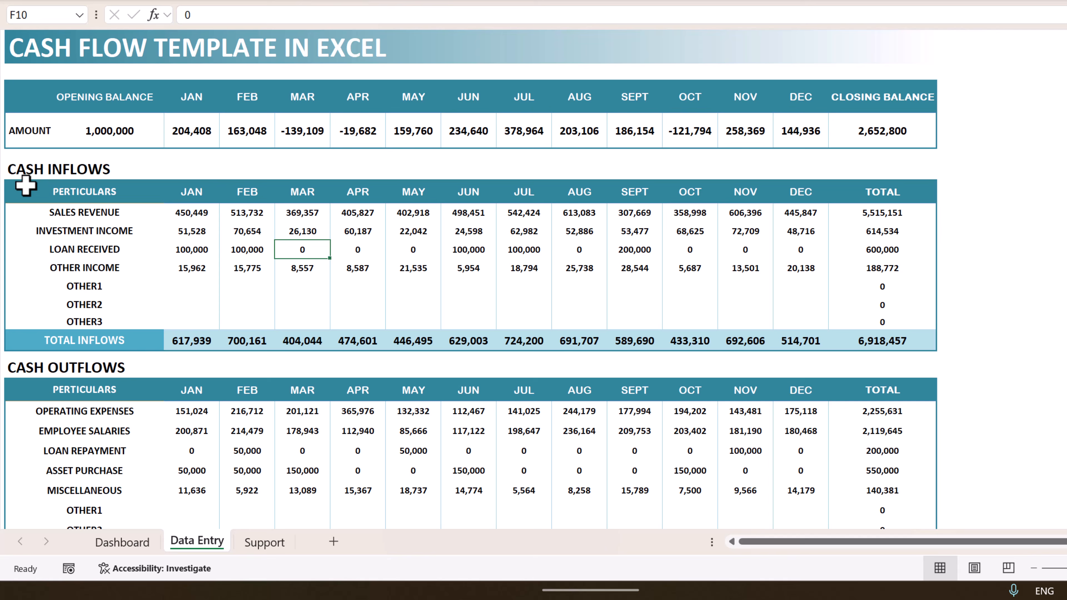
pyautogui.click(194, 217)
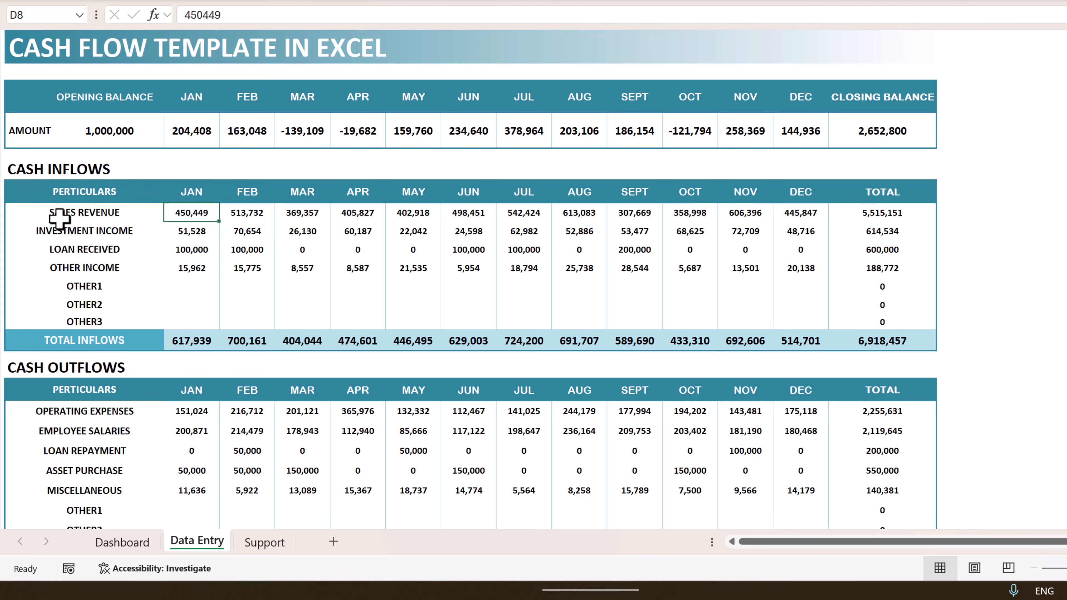
pyautogui.click(899, 215)
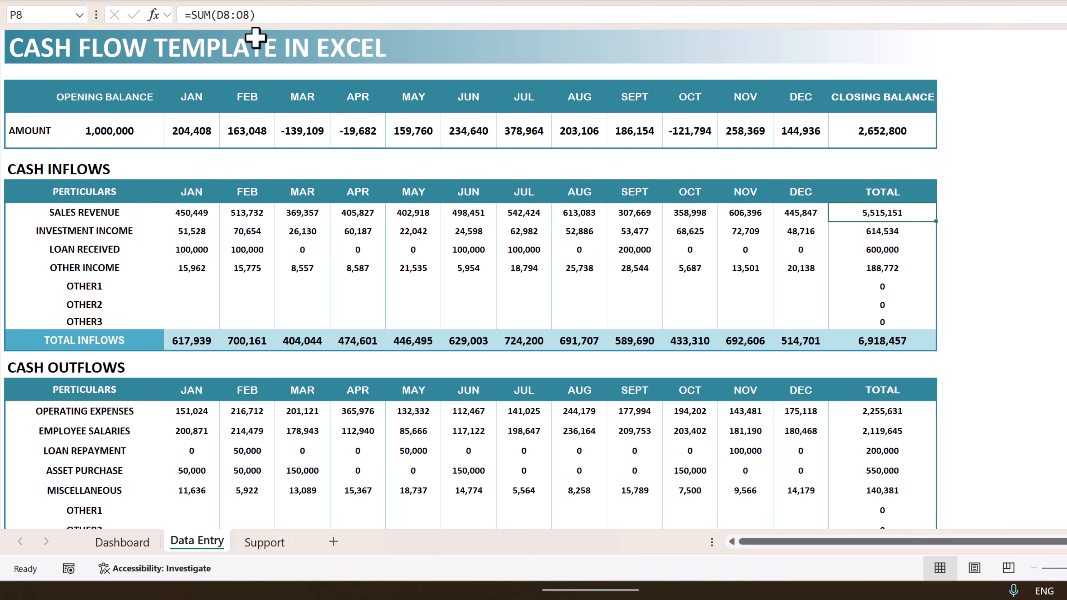
pyautogui.click(299, 14)
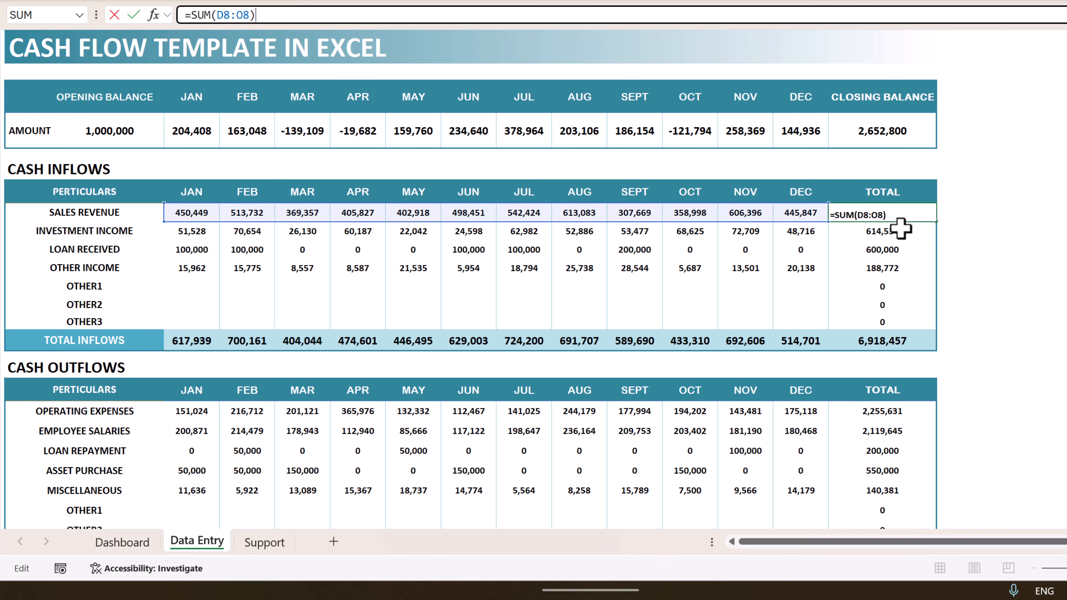
pyautogui.press('Escape')
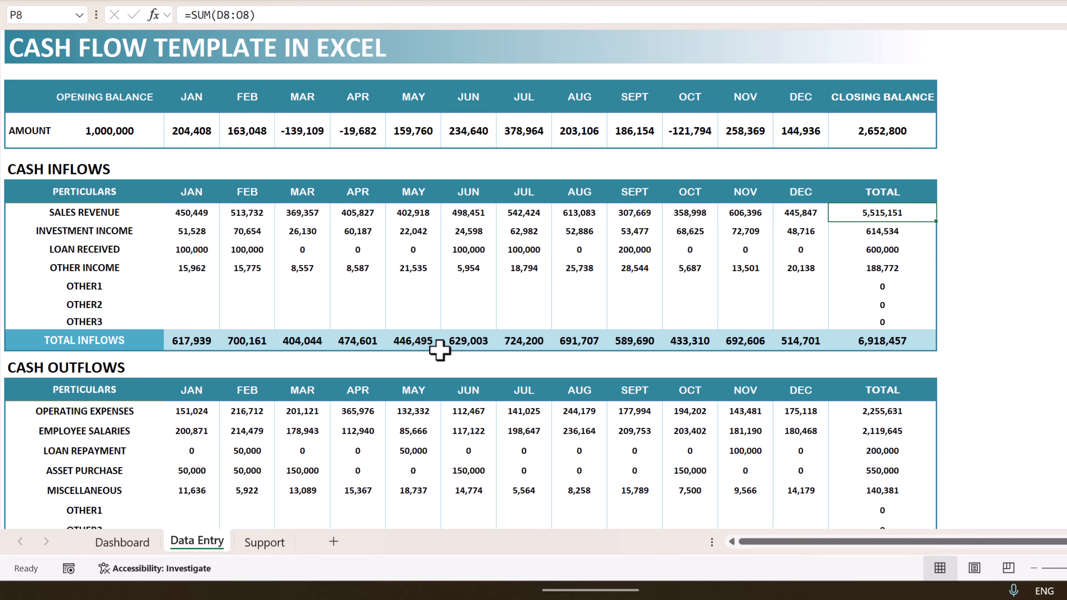
# Step: Inspect the SUM formula for January's Total Inflows in D15, and check the same row's formulas in several other months
pyautogui.click(197, 341)
pyautogui.click(311, 15)
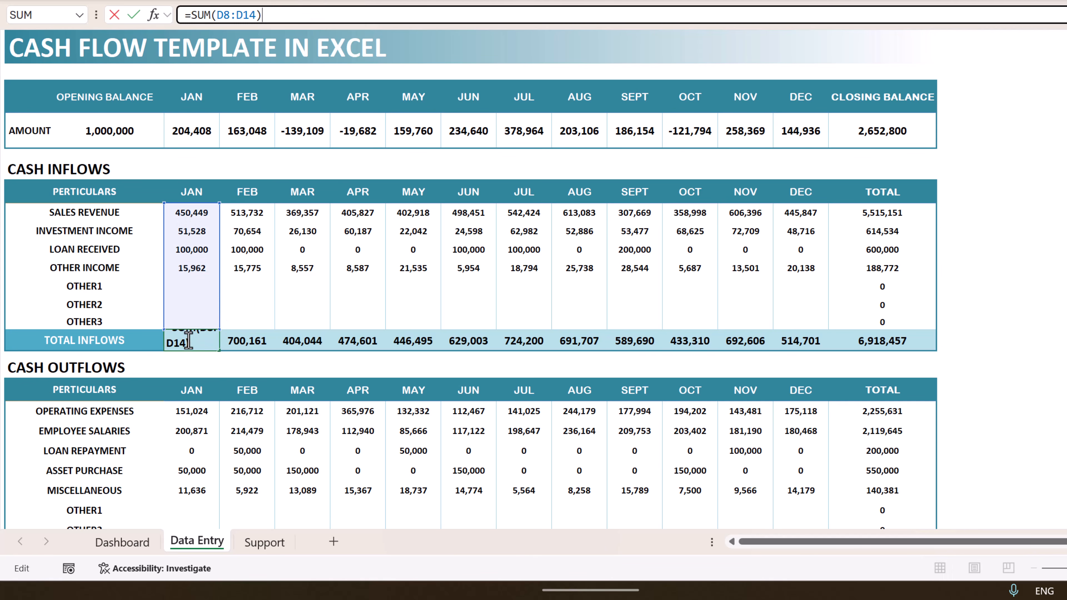
pyautogui.press('Escape')
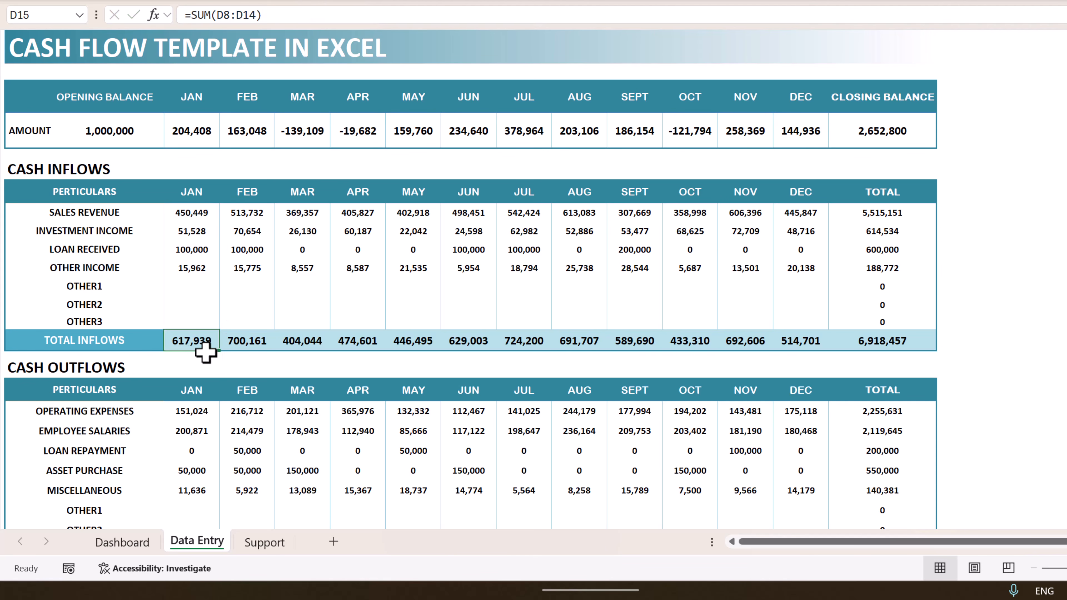
pyautogui.click(253, 342)
pyautogui.click(358, 349)
pyautogui.click(524, 354)
pyautogui.click(710, 343)
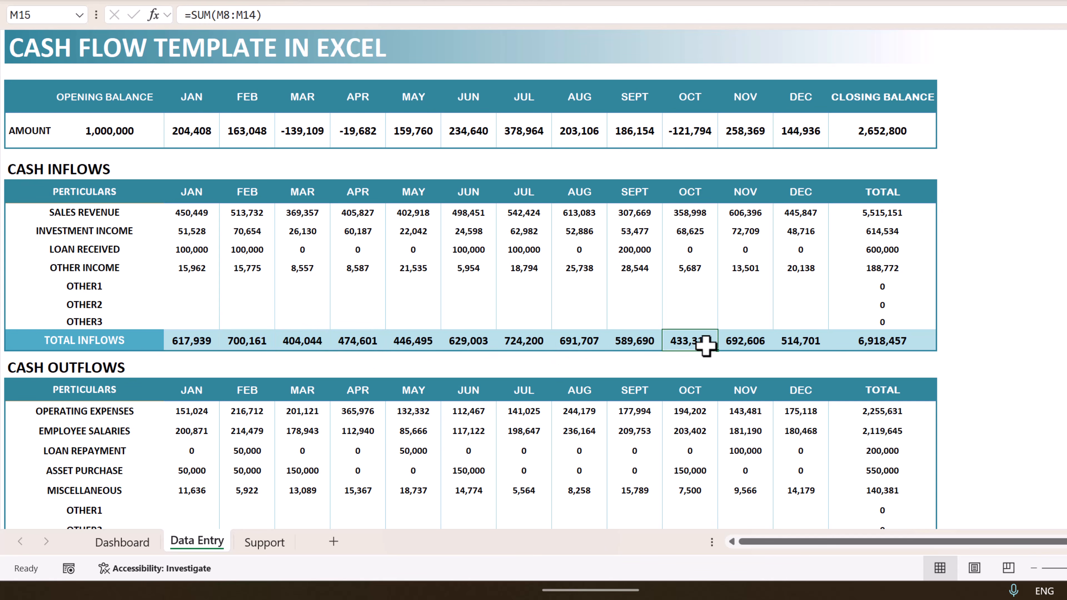
# Step: Highlight the monthly entries, the Total column and the Total Outflows row of the Cash Outflows table in turn
pyautogui.scroll(-1, 648, 343)
pyautogui.scroll(-1, 364, 330)
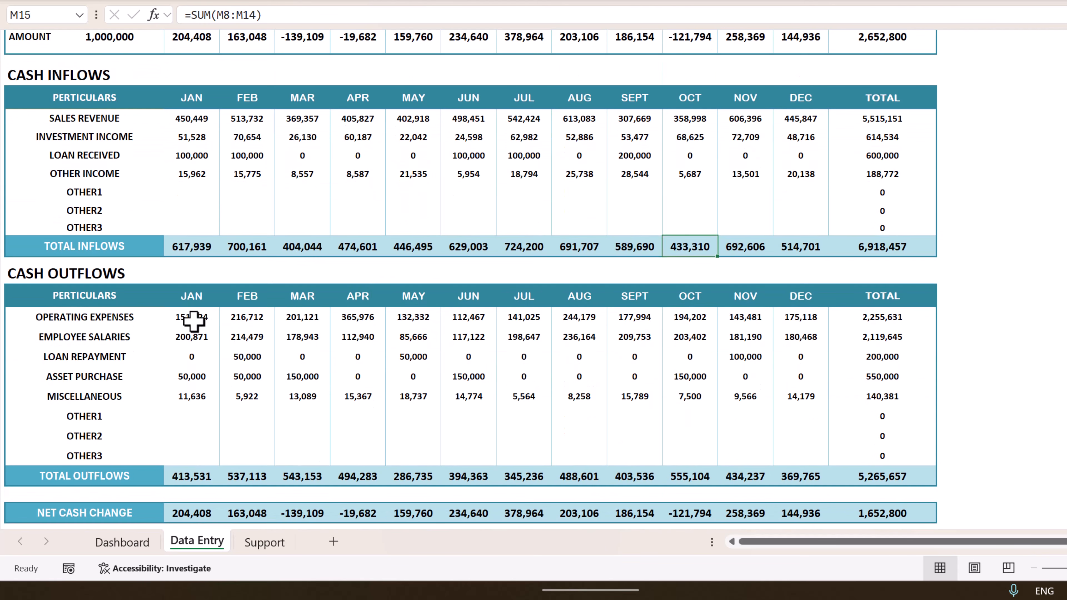
pyautogui.moveTo(189, 316); pyautogui.dragTo(807, 418)
pyautogui.moveTo(885, 318); pyautogui.dragTo(887, 475)
pyautogui.moveTo(168, 476); pyautogui.dragTo(924, 479)
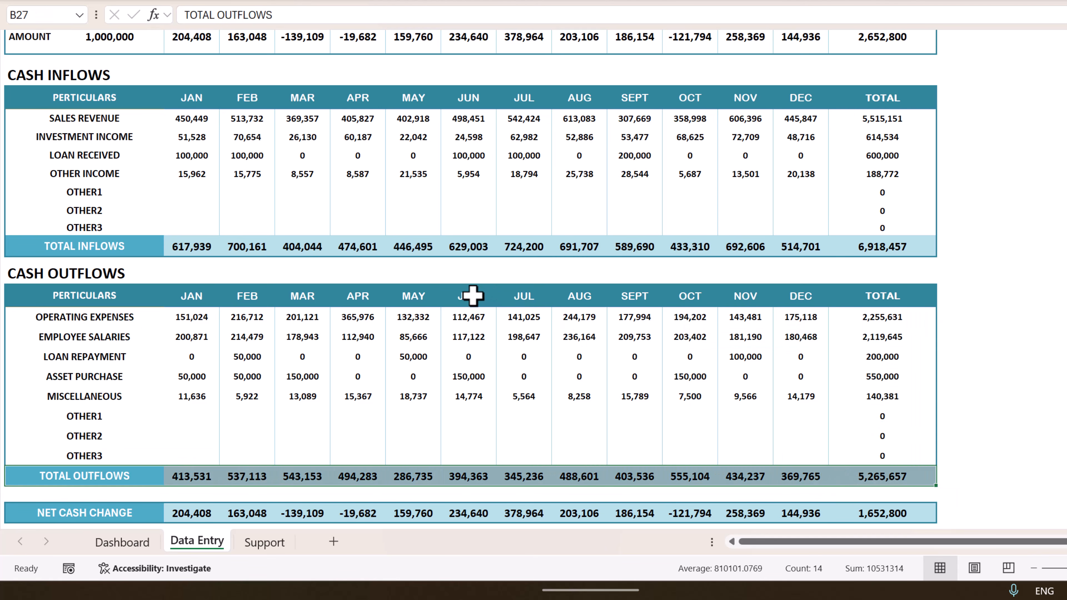
# Step: Inspect January's Net Cash Change formula in D29 and the total inflow and outflow cells it refers to
pyautogui.scroll(-3, 505, 295)
pyautogui.click(66, 334)
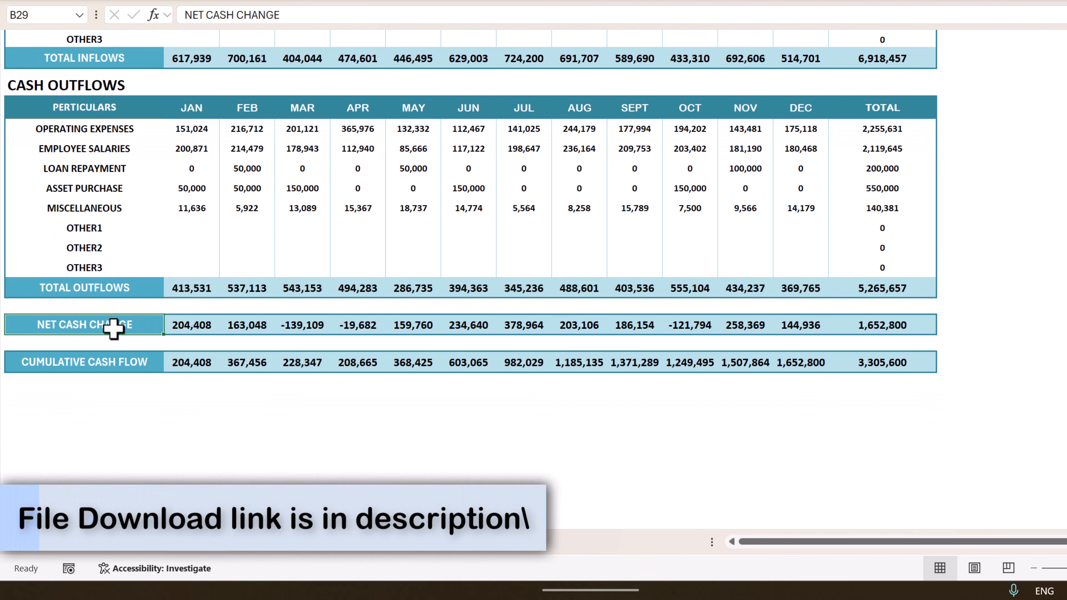
pyautogui.scroll(3, 262, 338)
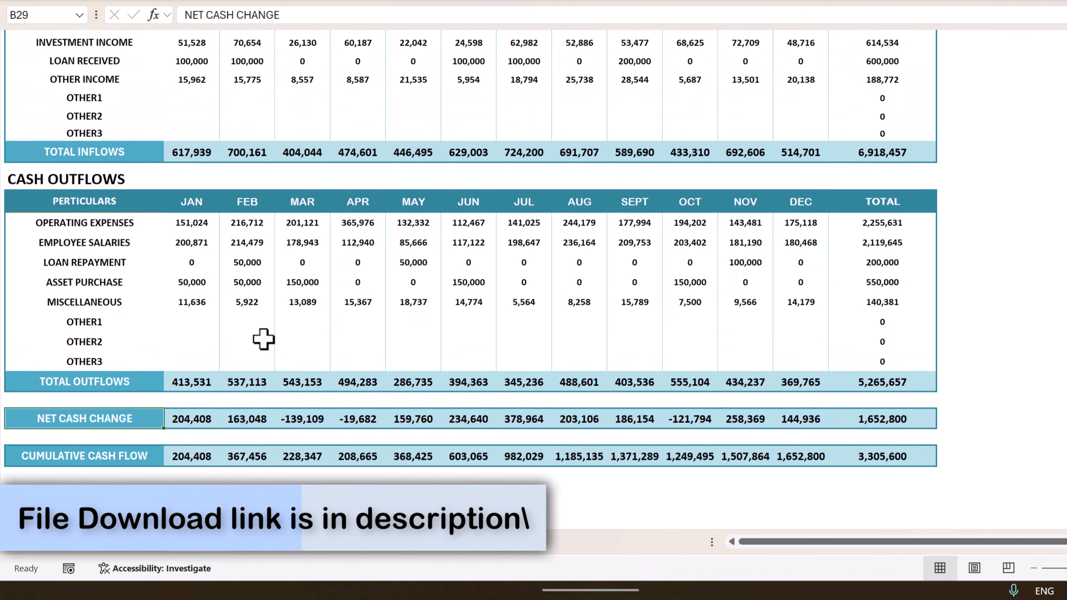
pyautogui.click(199, 242)
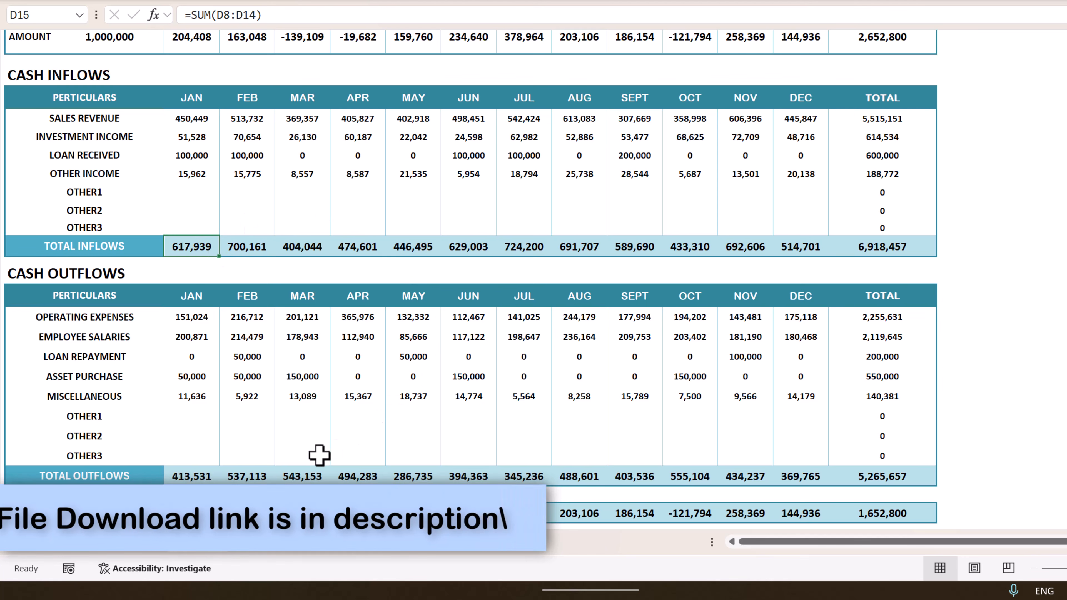
pyautogui.click(205, 473)
pyautogui.click(191, 511)
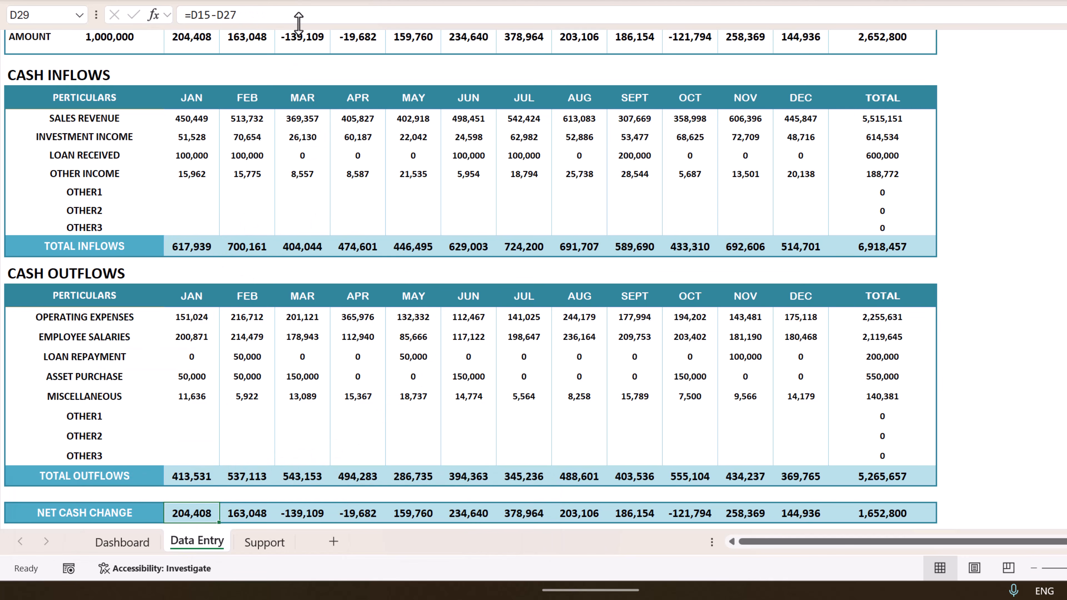
pyautogui.click(296, 14)
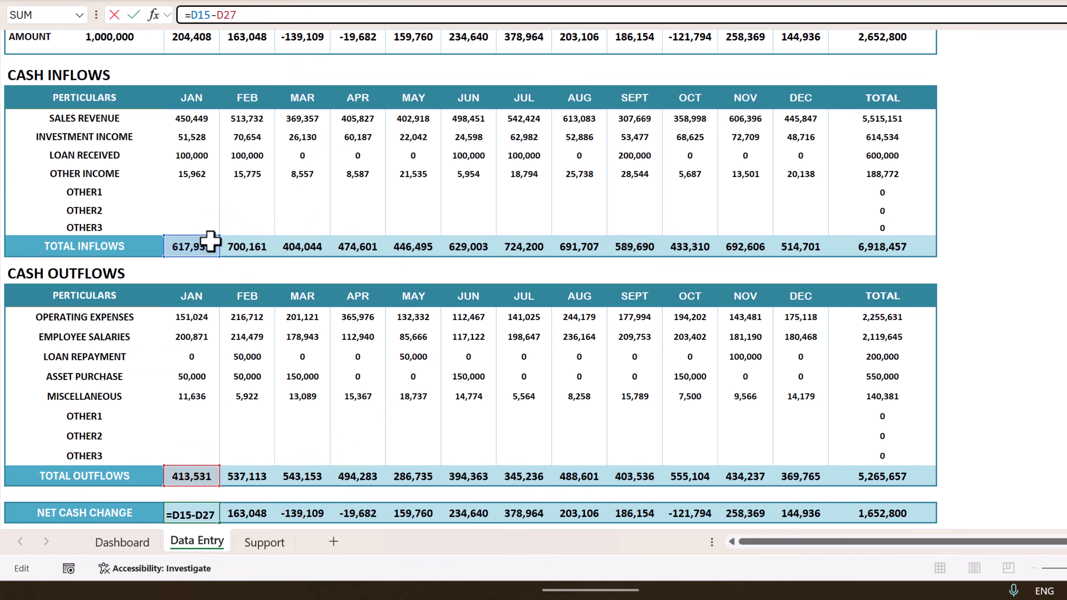
pyautogui.press('Escape')
# Step: Check the Net Cash Change row's formulas across the following months and in the Total column
pyautogui.click(243, 512)
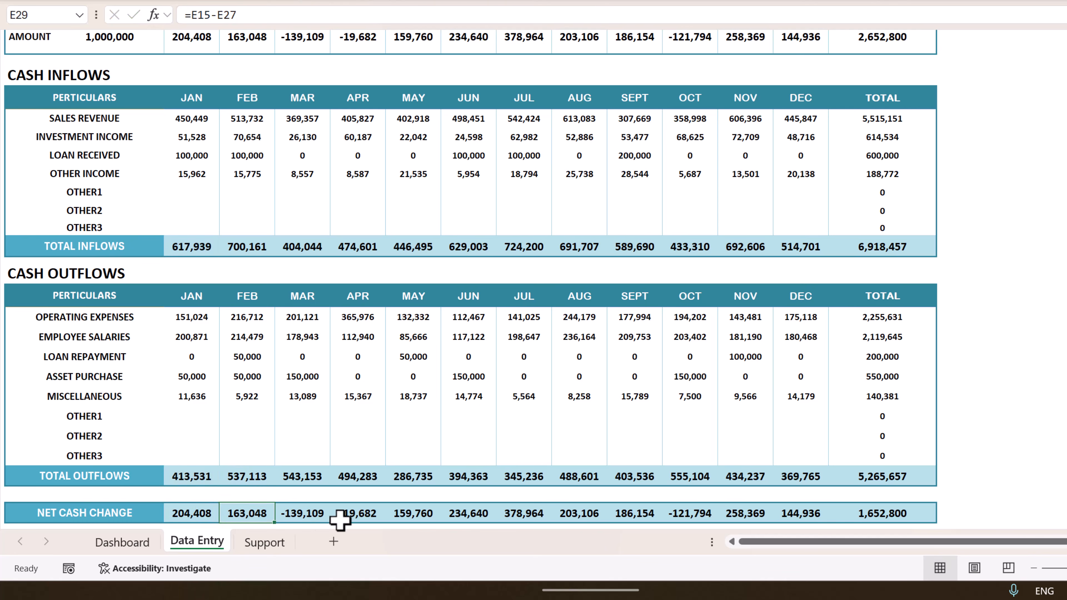
pyautogui.click(352, 520)
pyautogui.click(465, 517)
pyautogui.click(631, 522)
pyautogui.click(813, 526)
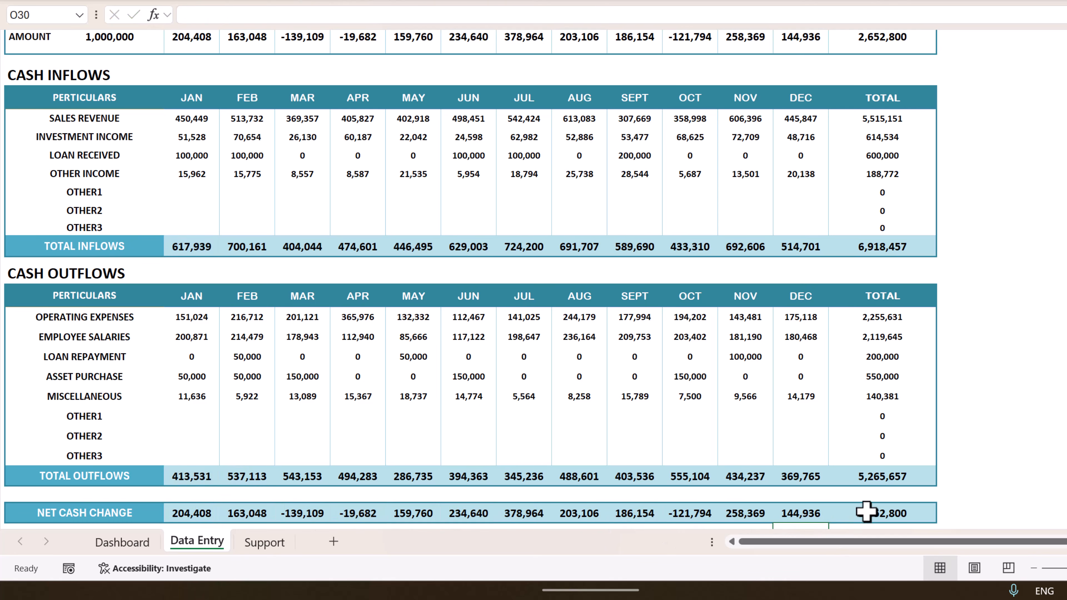
pyautogui.click(866, 512)
# Step: Trace the cells used by March's Net Cash Change formula in F29, keep it as is, and bring the Cumulative Cash Flow row into view
pyautogui.click(312, 511)
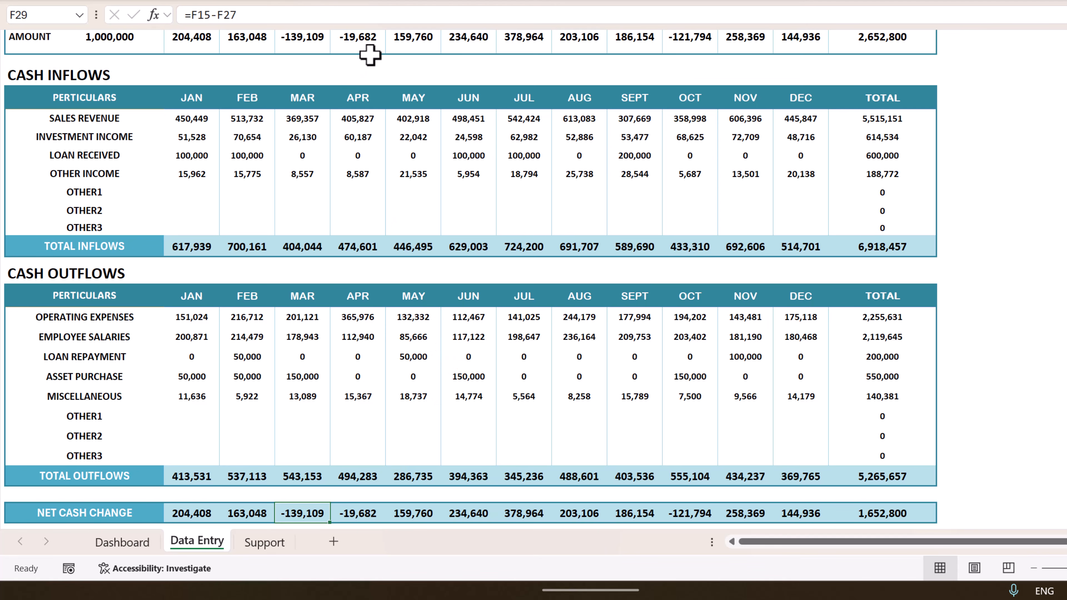
pyautogui.click(291, 11)
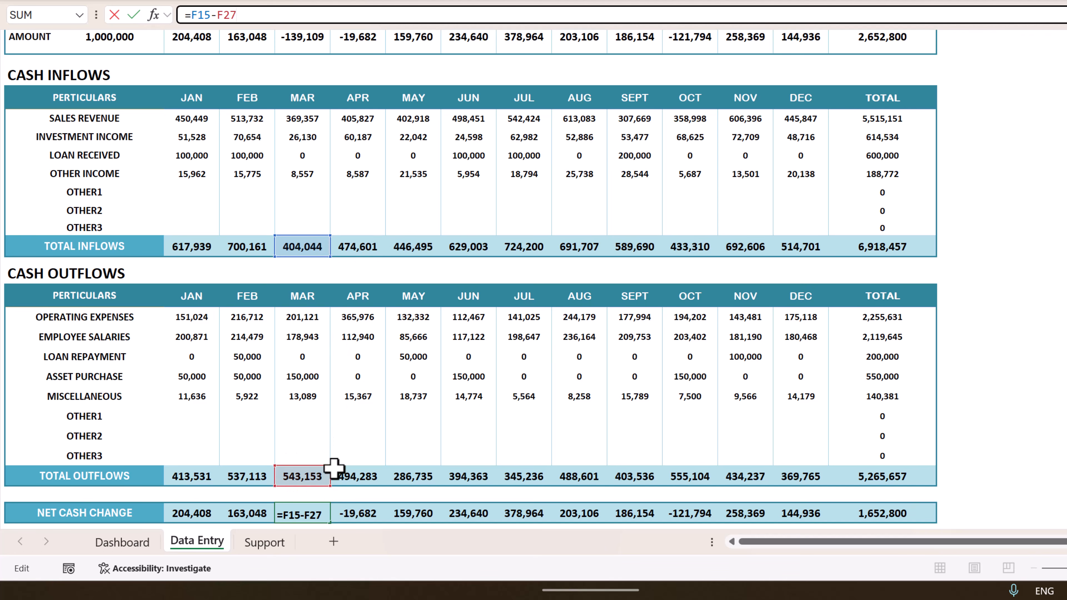
pyautogui.hotkey('ctrl', 'Return')
pyautogui.scroll(-2, 452, 393)
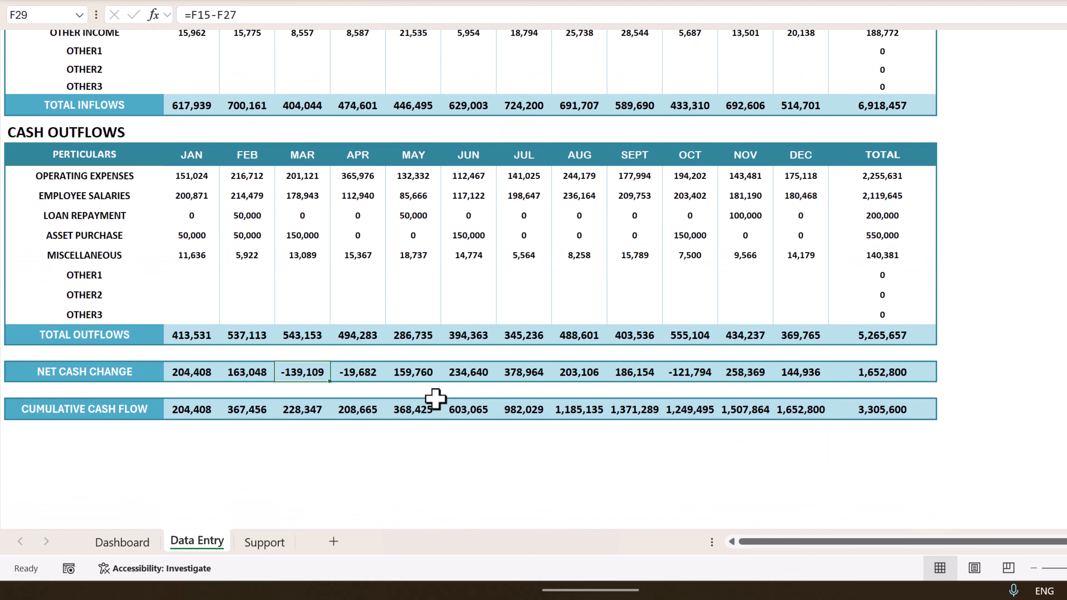
# Step: Inspect the Cumulative Cash Flow formulas for January in D31 and February in E31, keeping both as they are
pyautogui.click(190, 410)
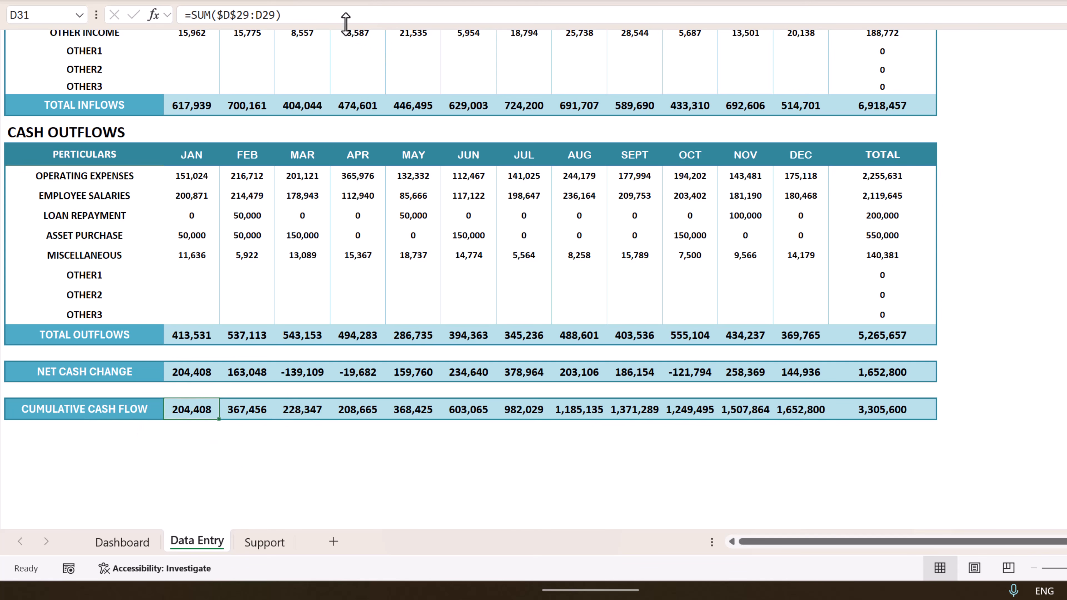
pyautogui.click(337, 16)
pyautogui.click(252, 410)
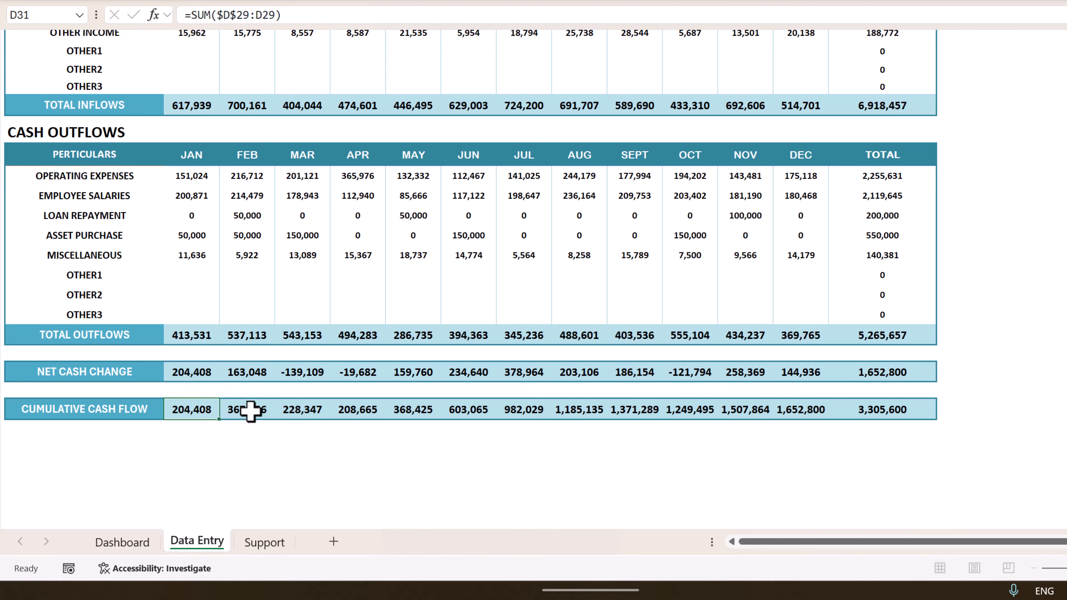
pyautogui.click(324, 16)
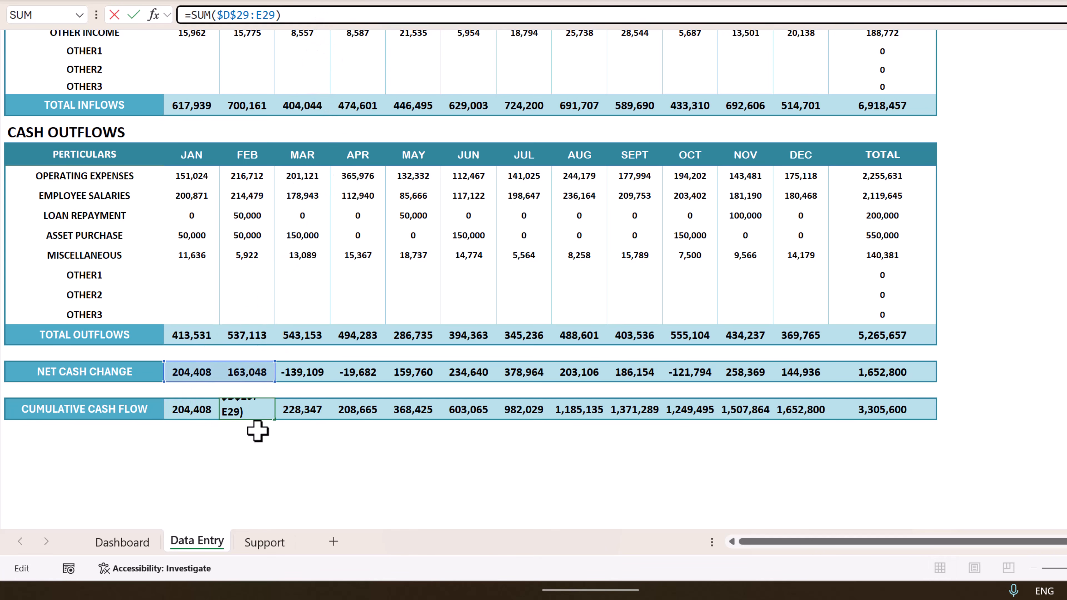
pyautogui.hotkey('ctrl', 'Return')
# Step: Trace the Net Cash Change cells summed by the March and April Cumulative Cash Flow formulas in F31 and G31
pyautogui.click(311, 410)
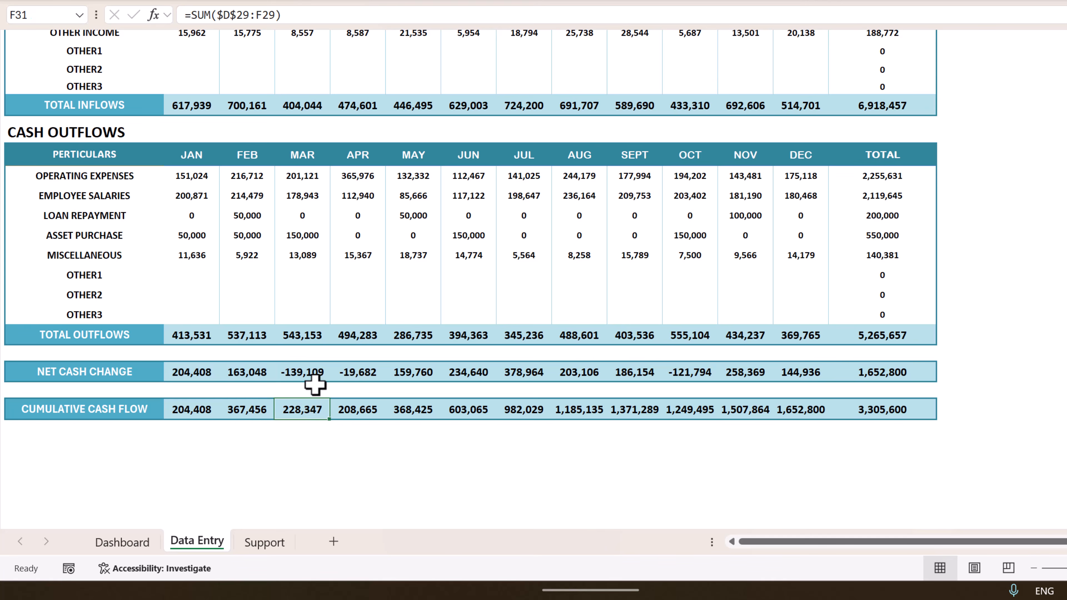
pyautogui.click(319, 16)
pyautogui.hotkey('ctrl', 'Return')
pyautogui.click(376, 410)
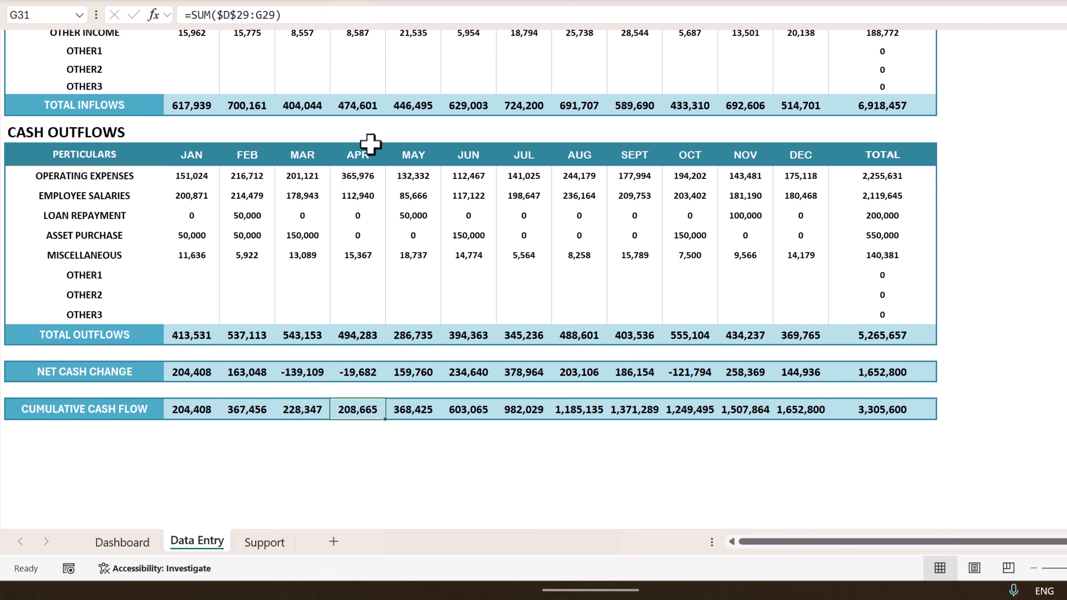
pyautogui.click(412, 15)
pyautogui.hotkey('ctrl', 'Return')
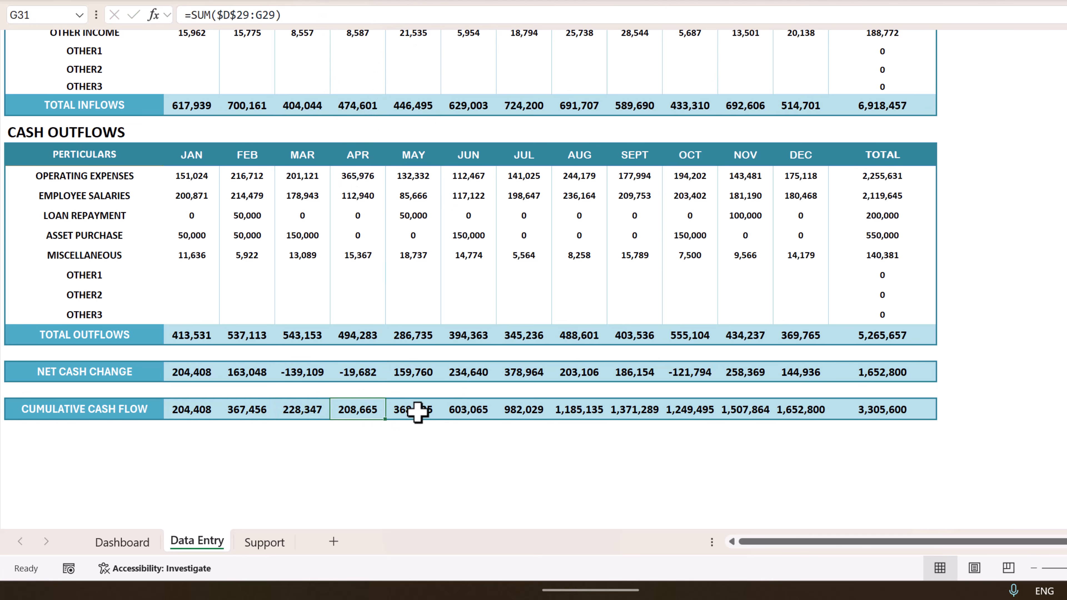
# Step: Examine May's Cumulative Cash Flow formula in H31, highlight its fixed $D$29 reference without changing it, and select cell D29
pyautogui.click(418, 411)
pyautogui.click(476, 18)
pyautogui.hotkey('ctrl', 'Return')
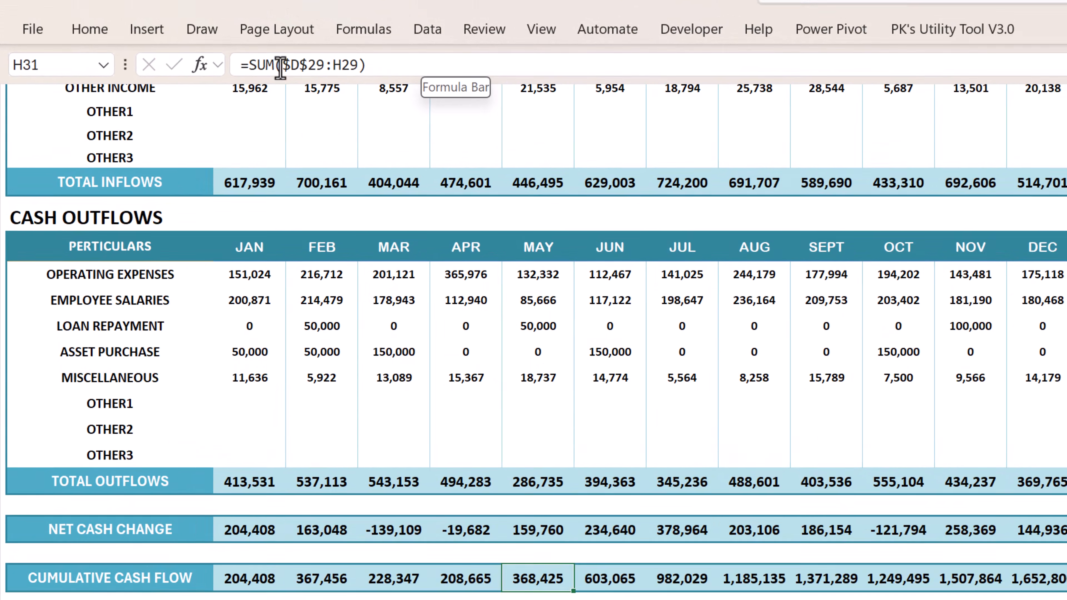
pyautogui.moveTo(217, 15); pyautogui.dragTo(250, 15)
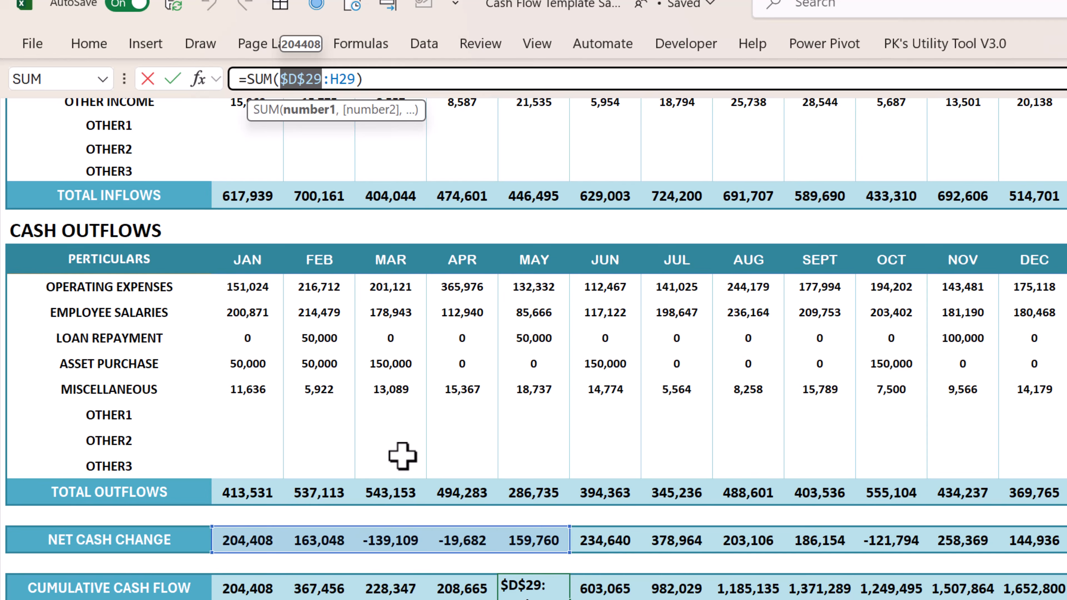
pyautogui.press('Escape')
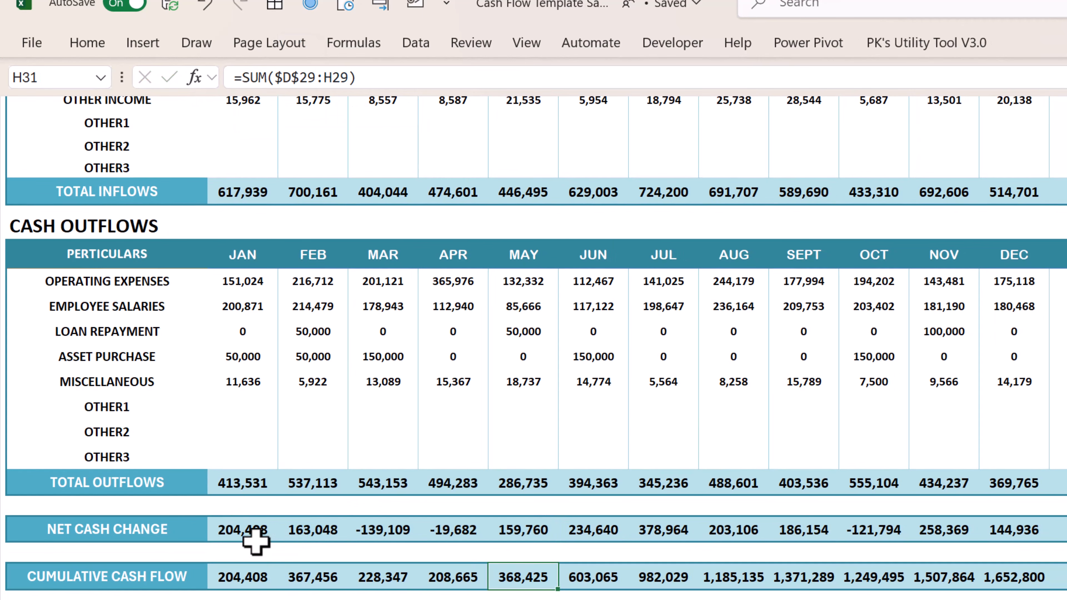
pyautogui.click(292, 596)
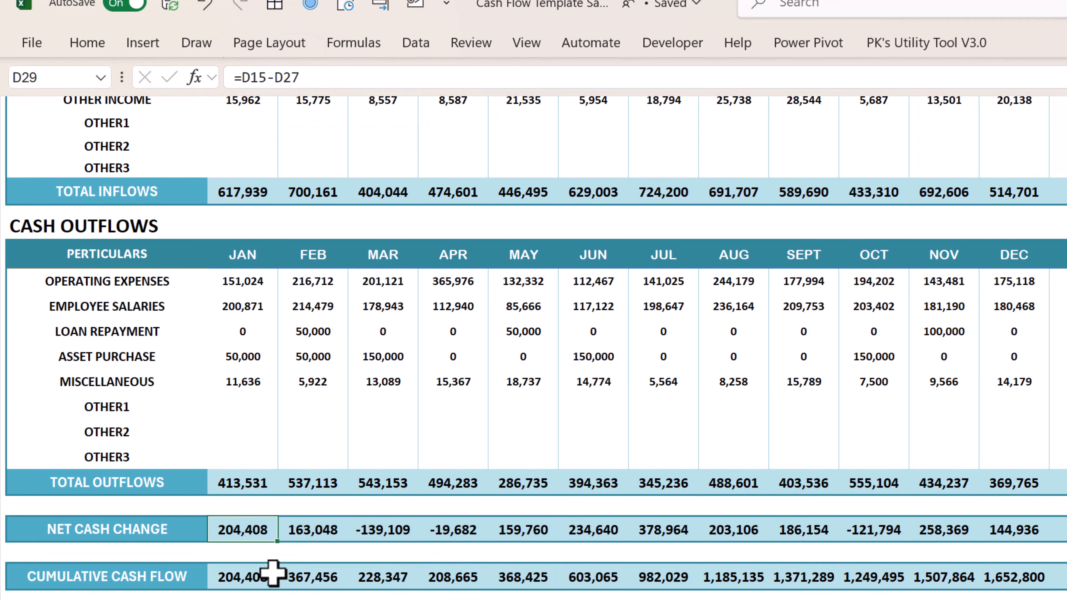
# Step: Trace the range used by November's Cumulative Cash Flow formula in N31 and check the formula in the Total column
pyautogui.moveTo(277, 577); pyautogui.dragTo(924, 583)
pyautogui.click(926, 581)
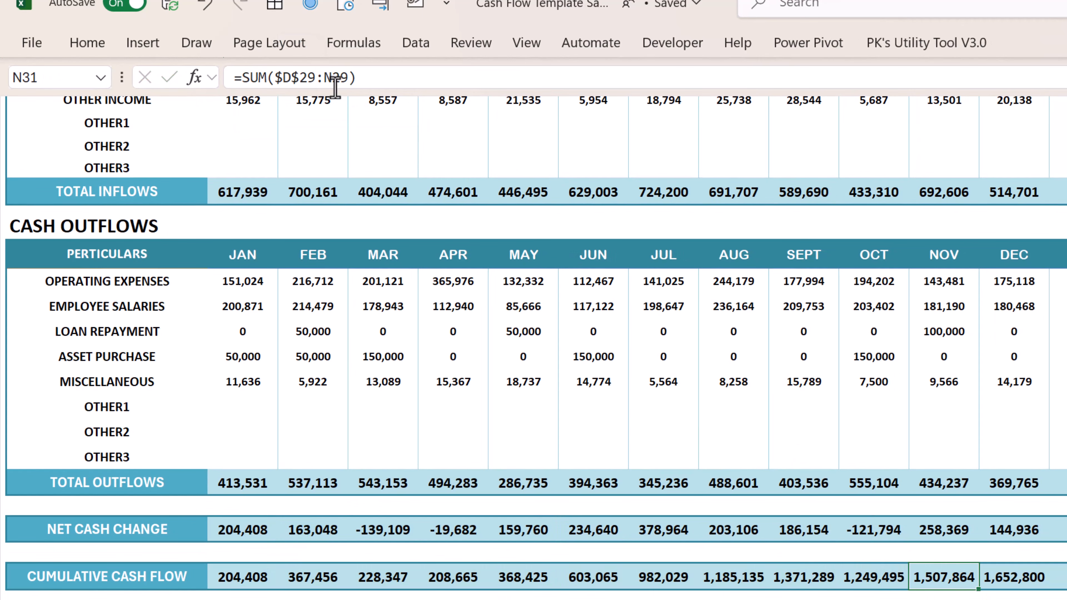
pyautogui.click(368, 77)
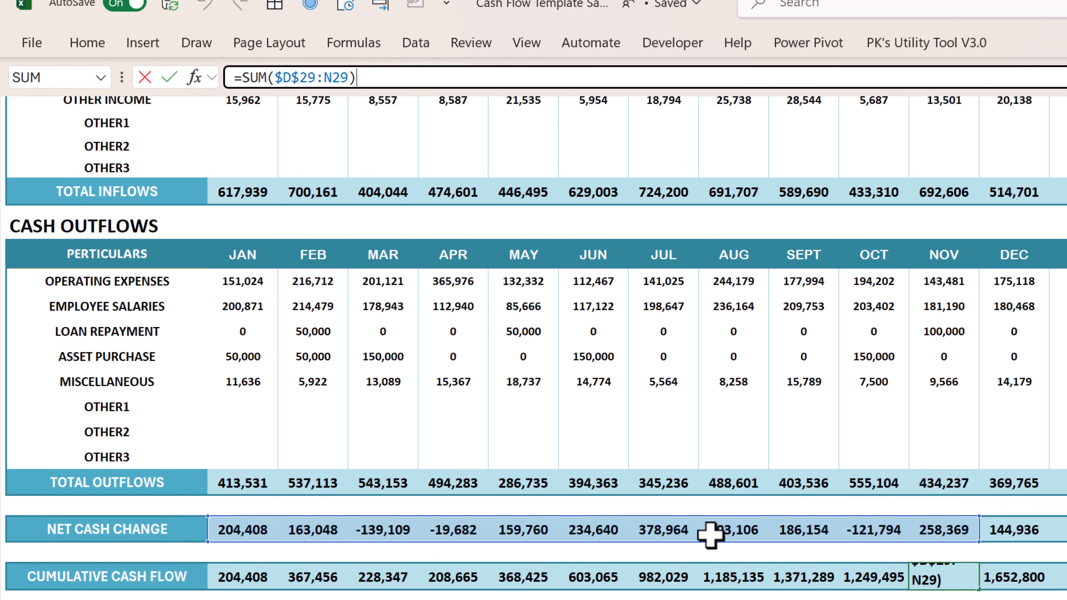
pyautogui.press('Escape')
pyautogui.click(1063, 576)
# Step: Review the Opening Balance amount in C4 and inspect January's linked formula in D4, leaving it as is
pyautogui.scroll(5, 1012, 508)
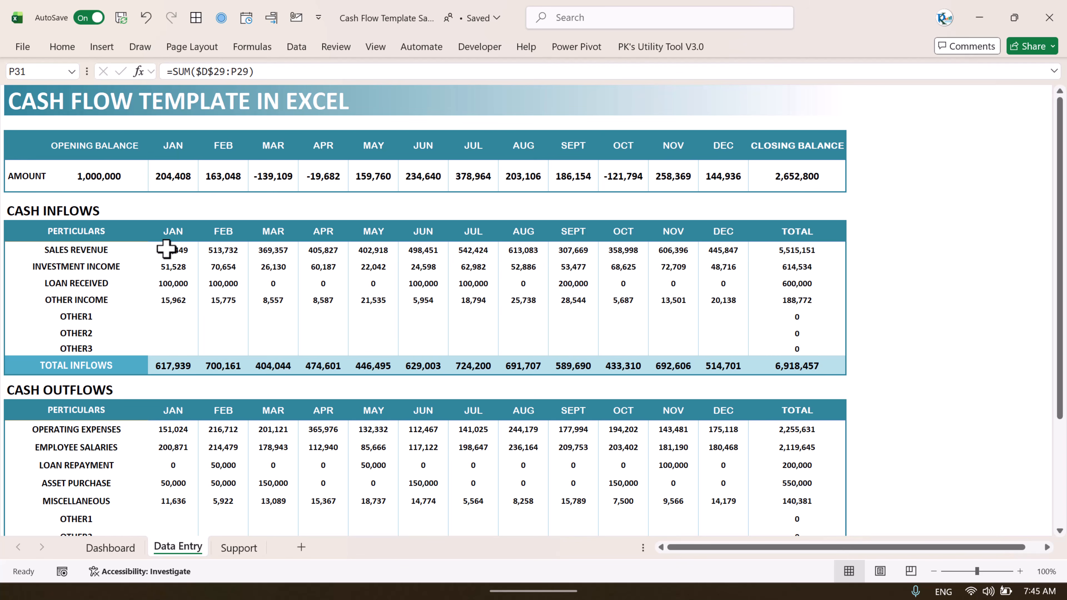
pyautogui.click(95, 166)
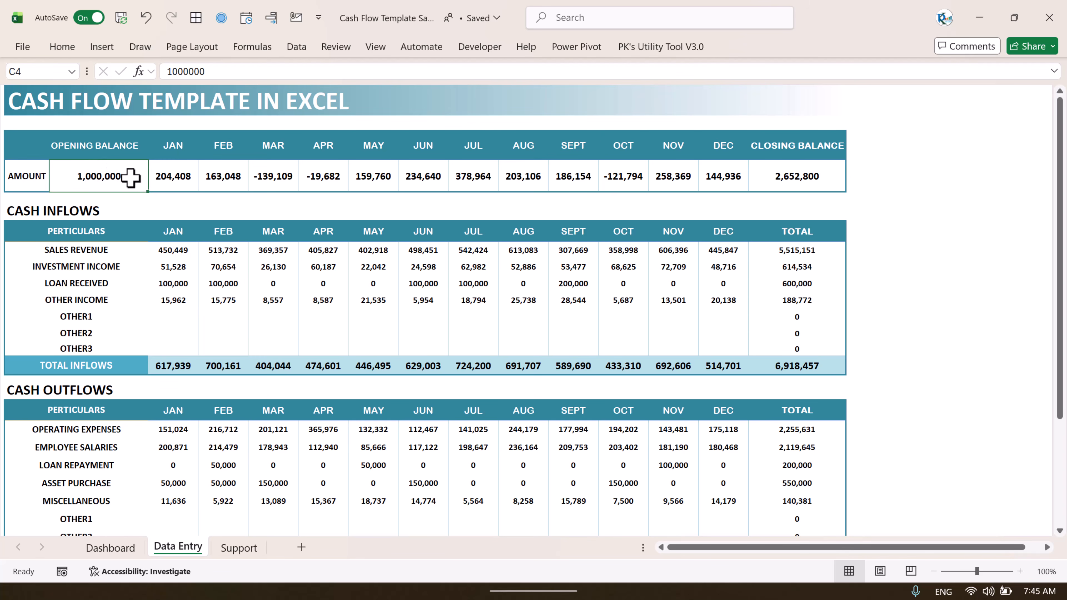
pyautogui.click(185, 178)
pyautogui.click(248, 71)
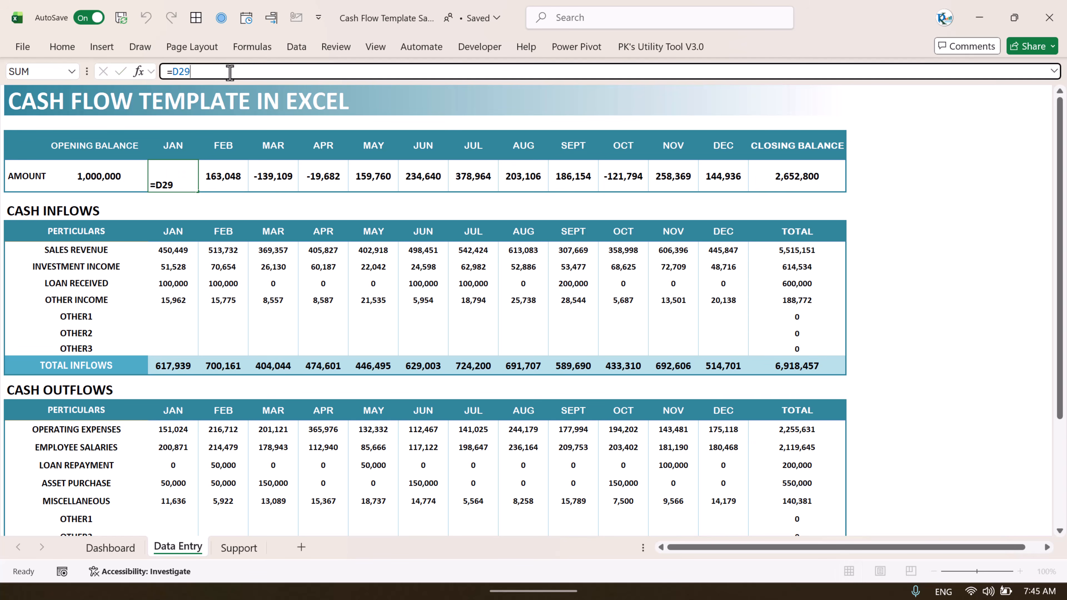
pyautogui.press('Escape')
# Step: Highlight the Net Cash Change row from January to Total, then the matching Amount row cells of the opening balance table
pyautogui.scroll(-3, 318, 367)
pyautogui.click(178, 478)
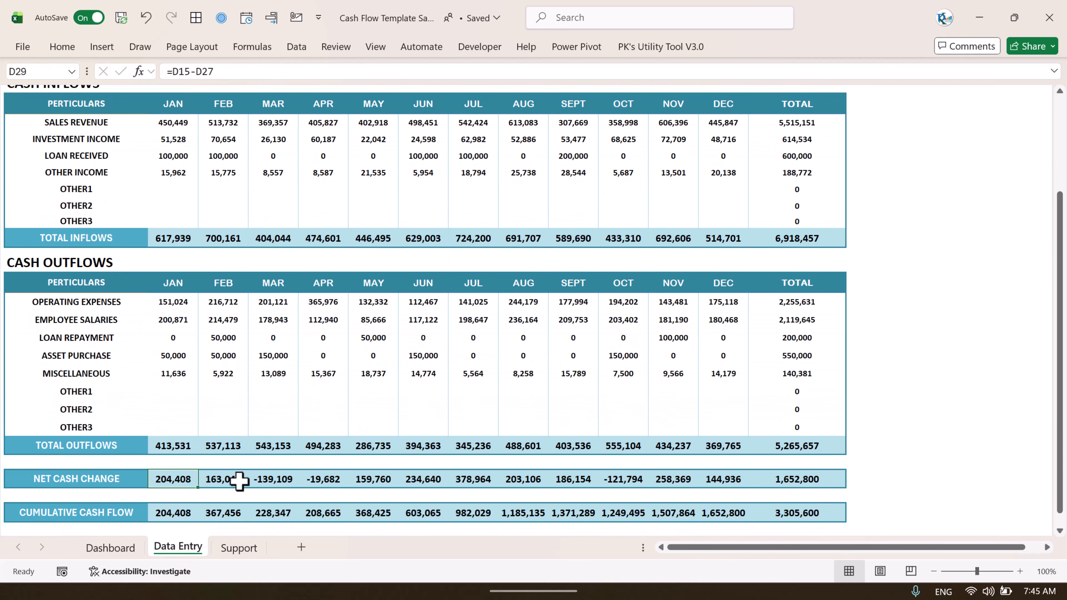
pyautogui.moveTo(185, 476); pyautogui.dragTo(805, 475)
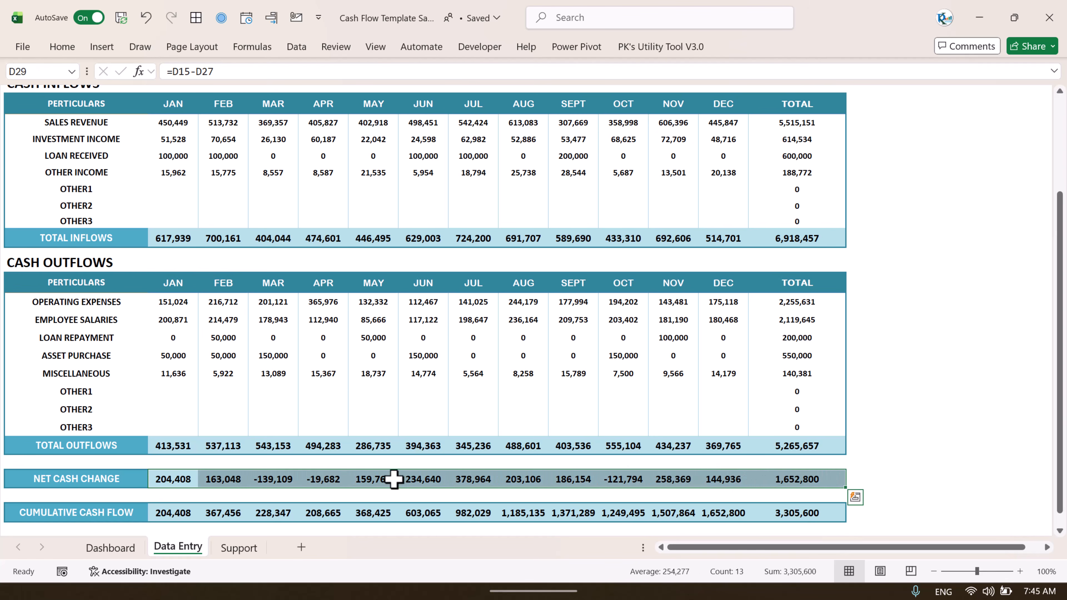
pyautogui.scroll(3, 365, 373)
pyautogui.moveTo(173, 177); pyautogui.dragTo(808, 174)
# Step: Inspect the Closing Balance formula in P4
pyautogui.click(808, 174)
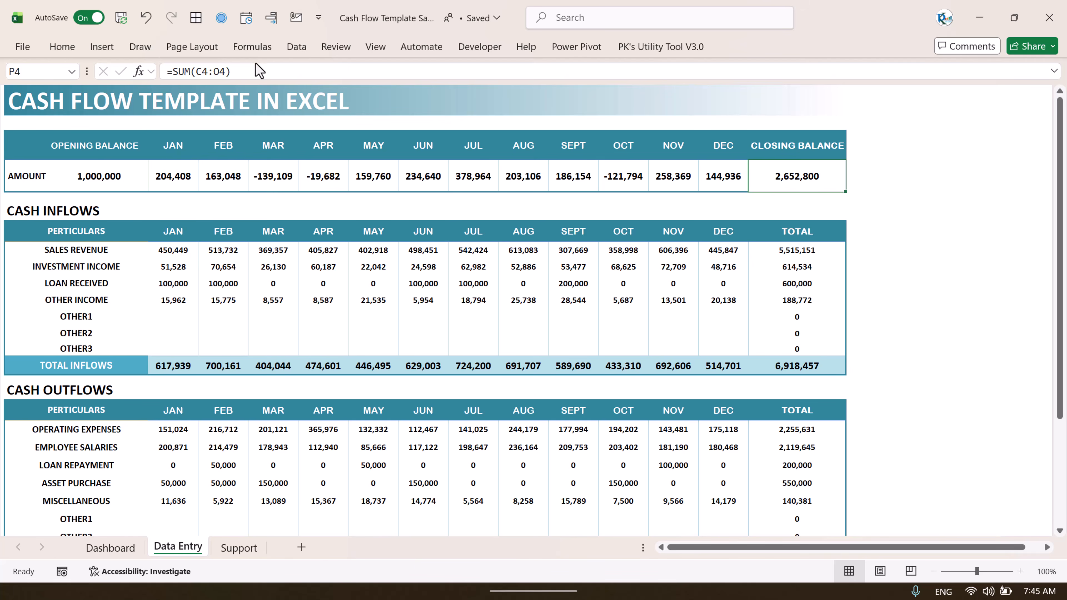
pyautogui.click(260, 70)
pyautogui.click(824, 181)
# Step: Open the Support sheet and inspect the Avg. Monthly Inflow formula in B3
pyautogui.click(239, 547)
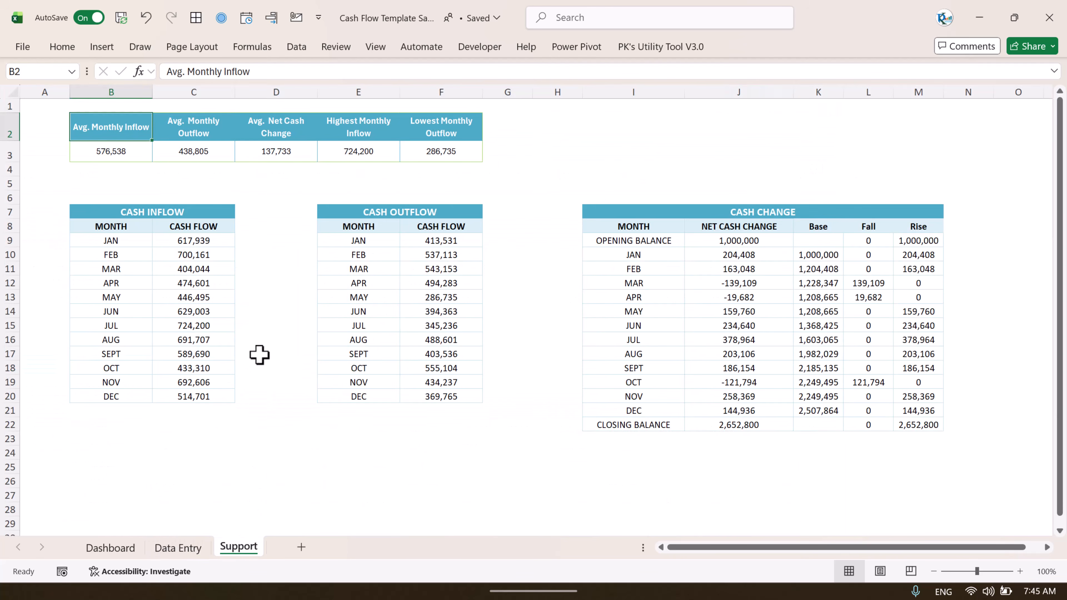
pyautogui.click(262, 366)
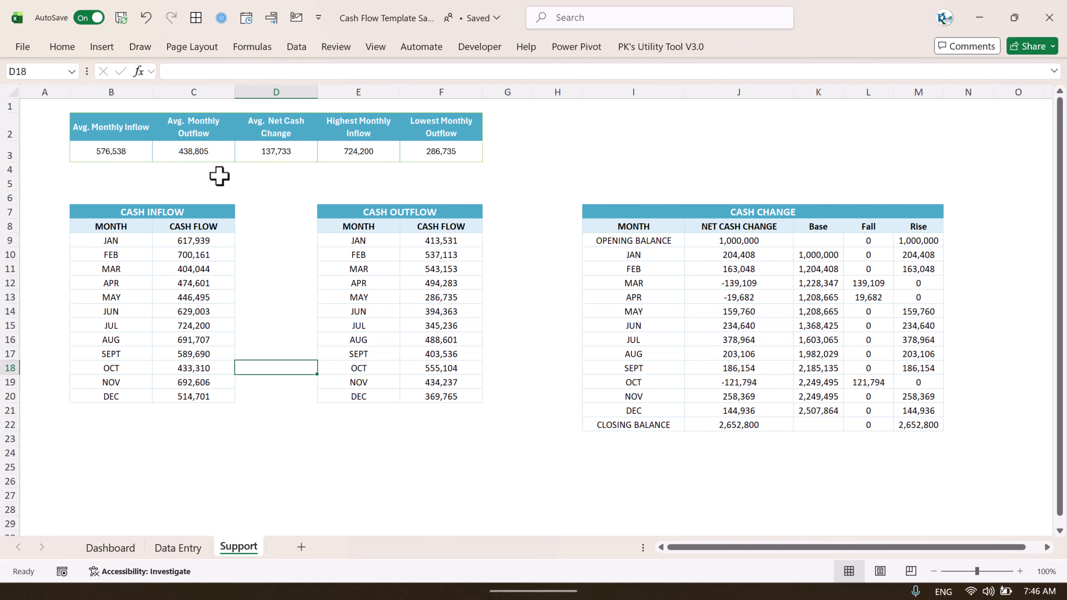
pyautogui.click(111, 151)
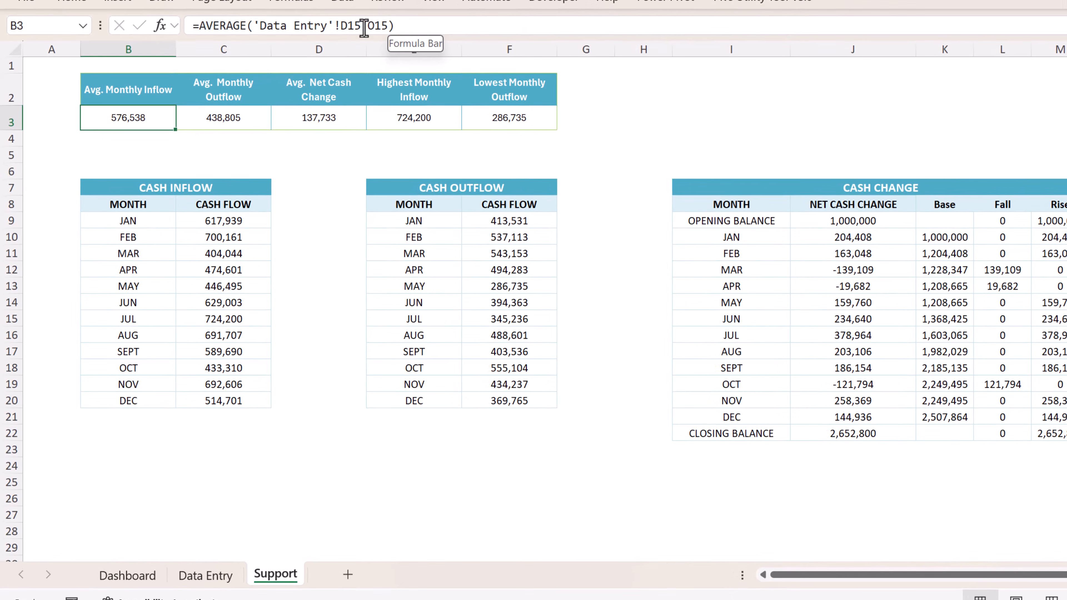
# Step: Show the row and column headings on the Data Entry sheet
pyautogui.click(218, 579)
pyautogui.click(434, 2)
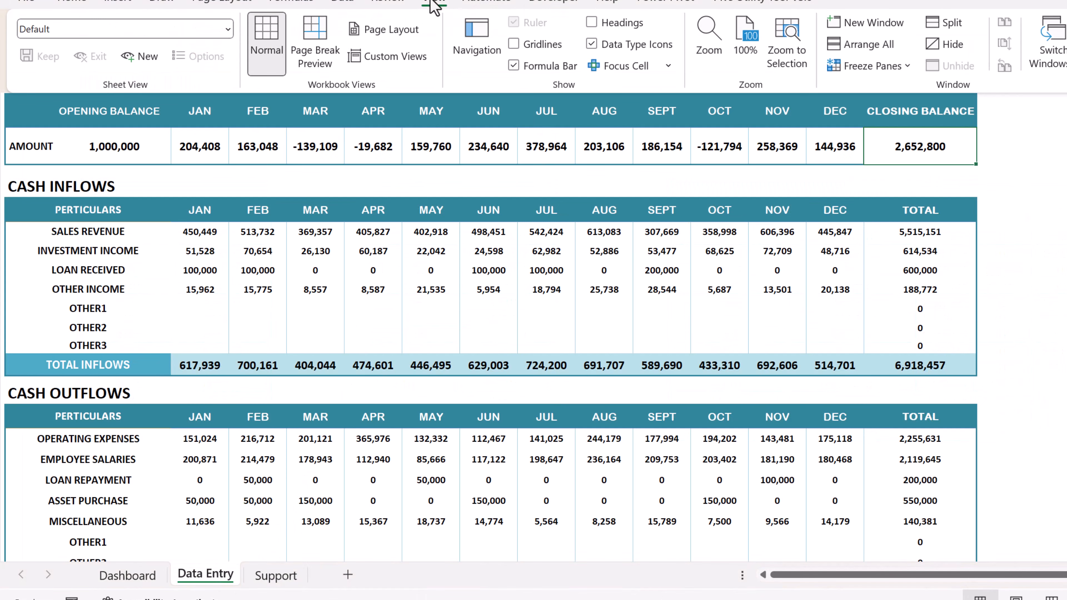
pyautogui.click(592, 22)
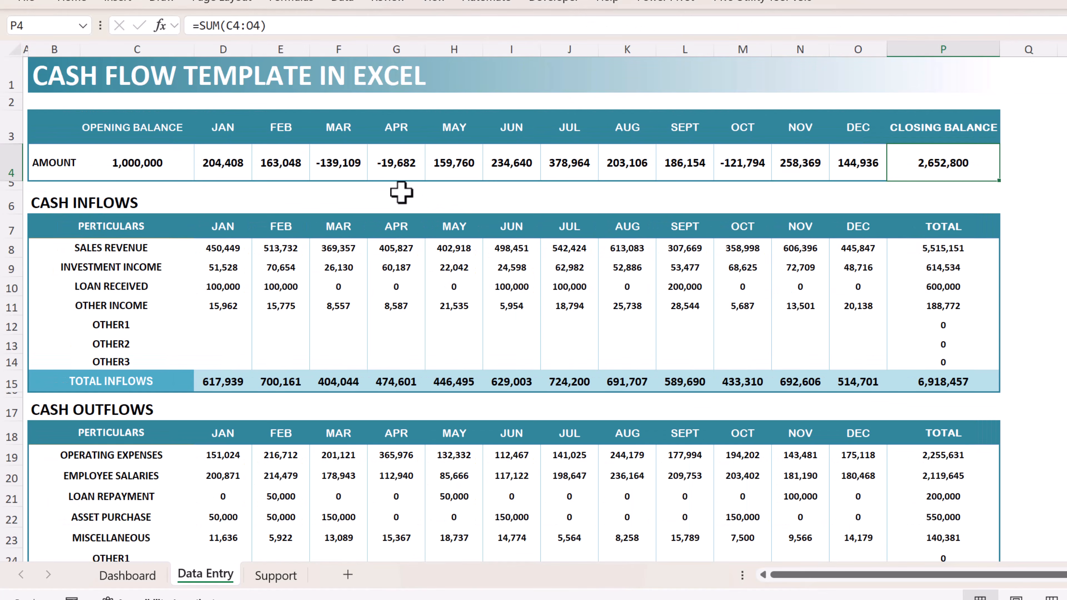
# Step: Highlight the Total Inflows row 15 and compare it with the range in the Support sheet's Avg. Monthly Inflow formula
pyautogui.click(8, 382)
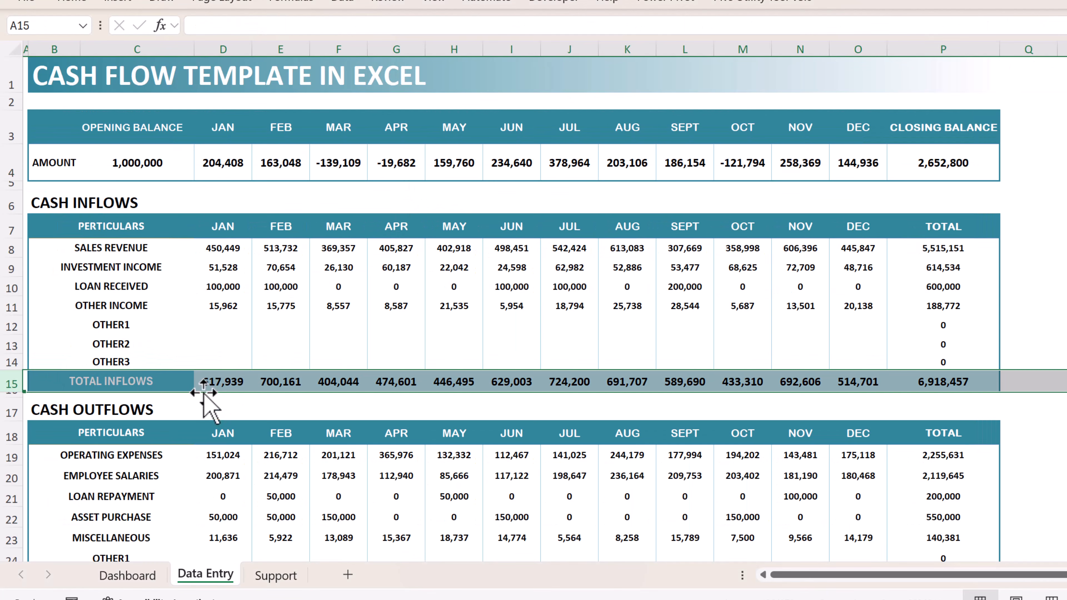
pyautogui.click(274, 582)
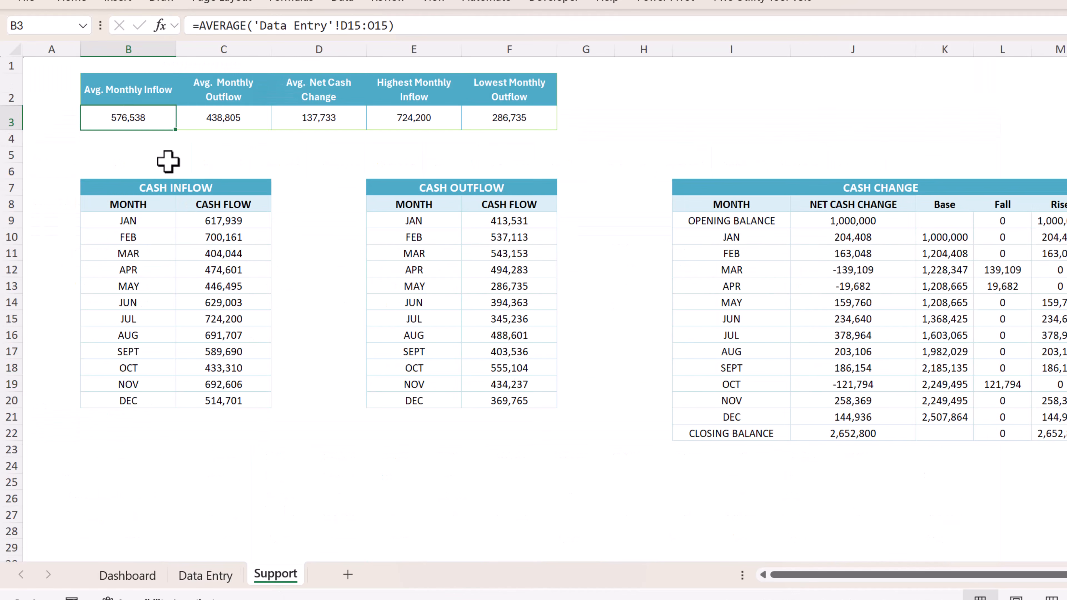
pyautogui.click(420, 31)
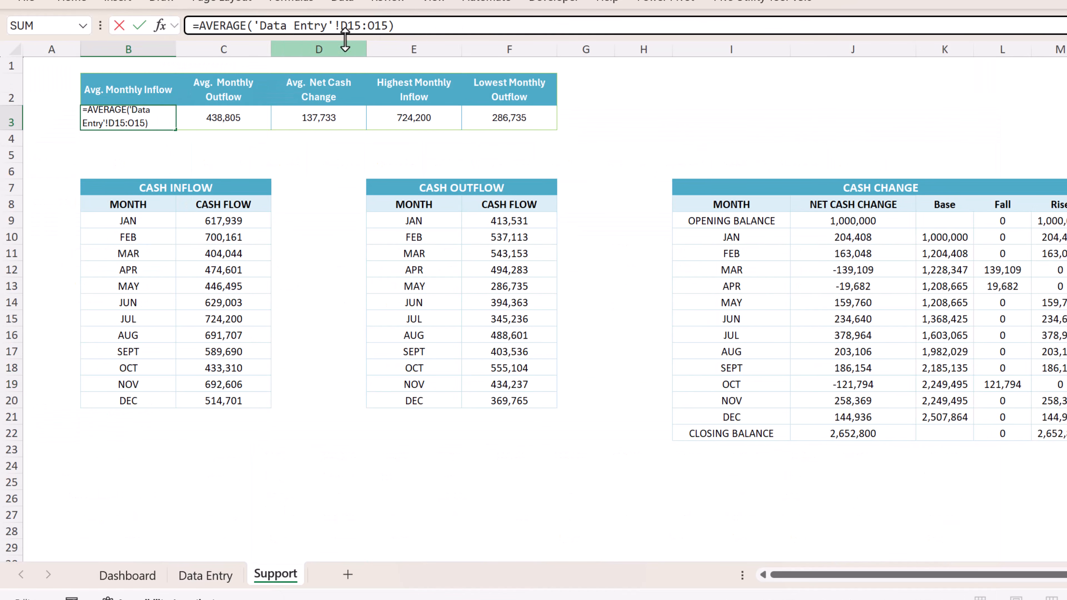
pyautogui.press('Escape')
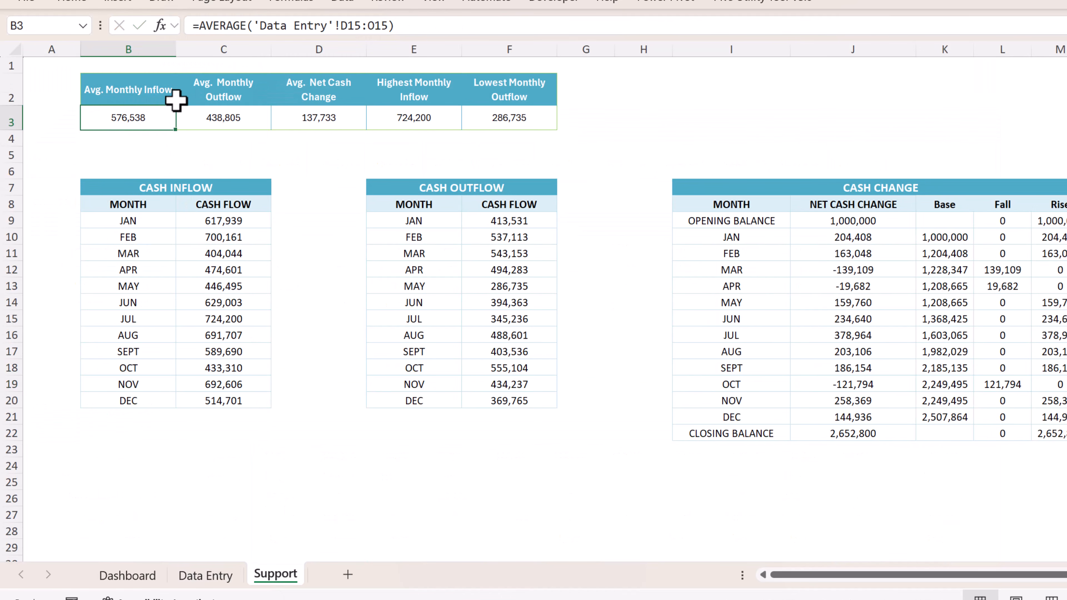
# Step: Inspect the Avg. Monthly Outflow formula in C3 of the Support sheet, keeping it as is
pyautogui.click(246, 123)
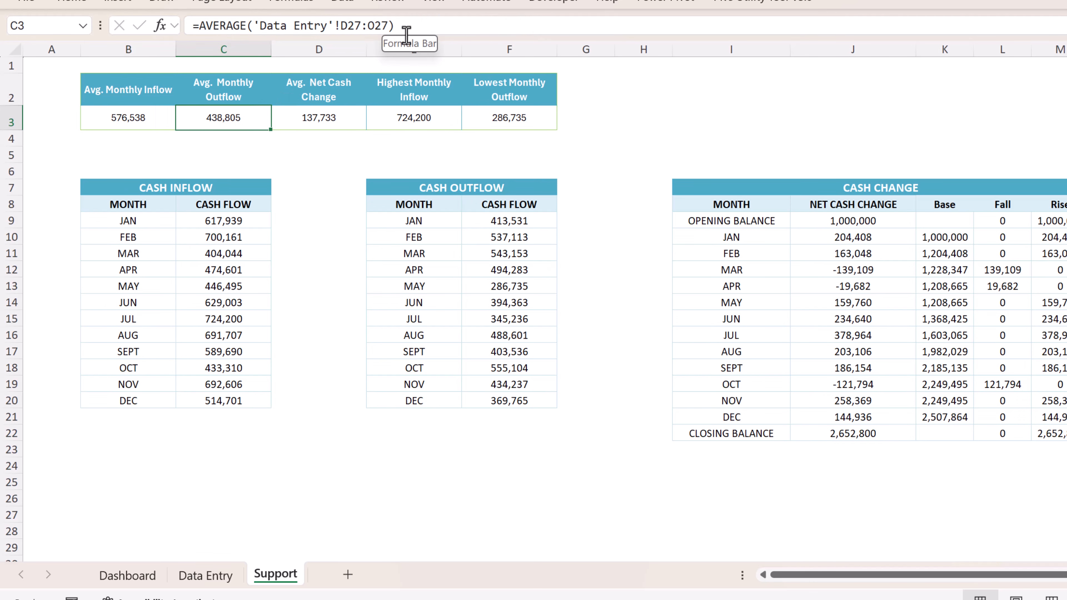
pyautogui.click(417, 26)
pyautogui.press('Escape')
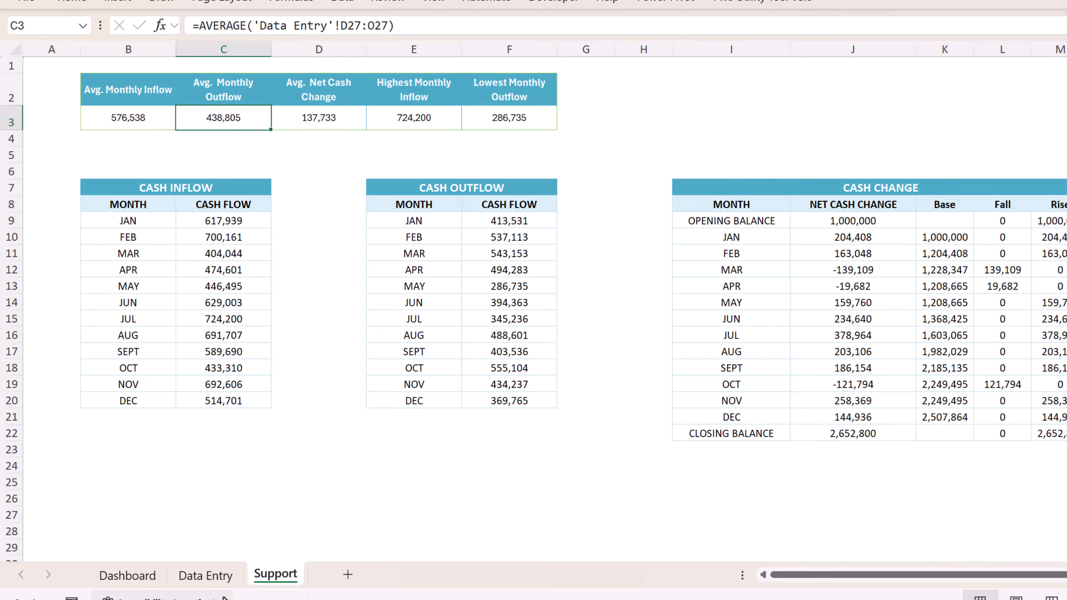
# Step: Highlight the Total Outflows row 27 on the Data Entry sheet and match it to the D27:O27 range in the Avg. Monthly Outflow formula
pyautogui.click(206, 575)
pyautogui.scroll(-2, 263, 466)
pyautogui.click(223, 471)
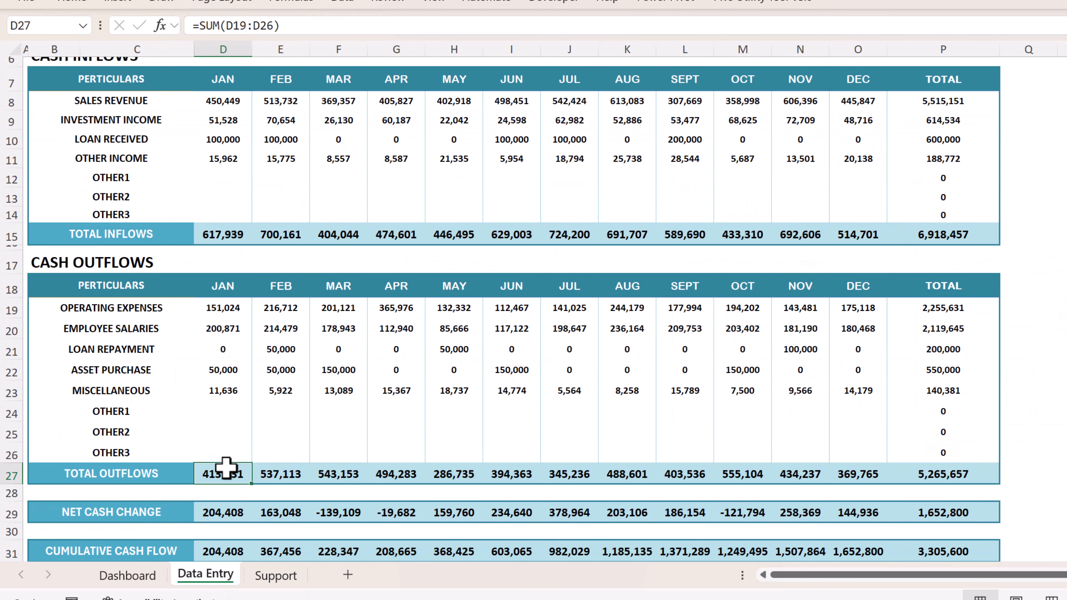
pyautogui.click(11, 475)
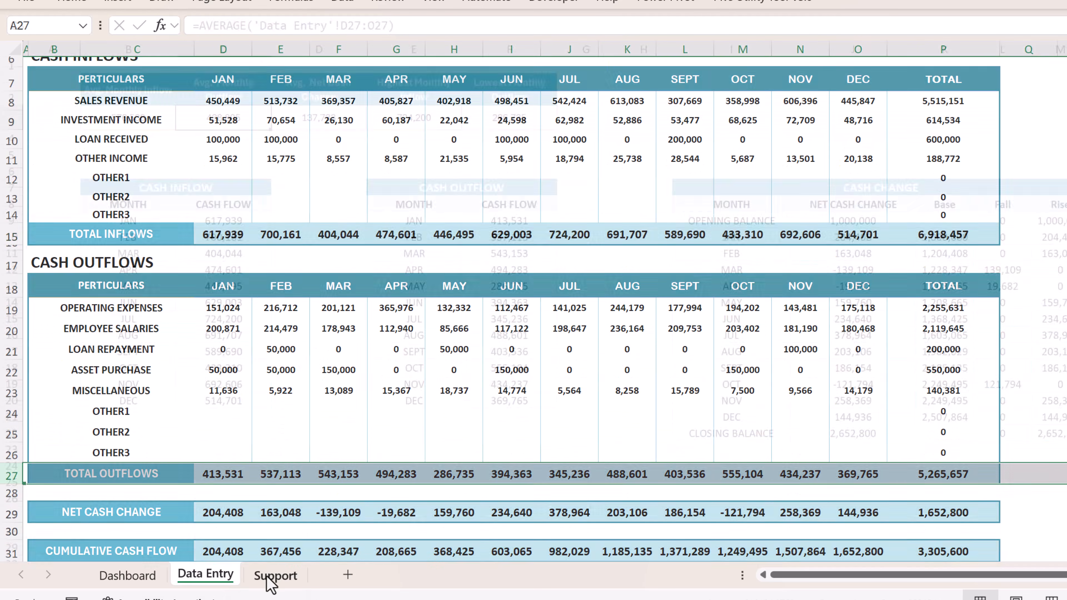
pyautogui.click(276, 576)
pyautogui.click(341, 26)
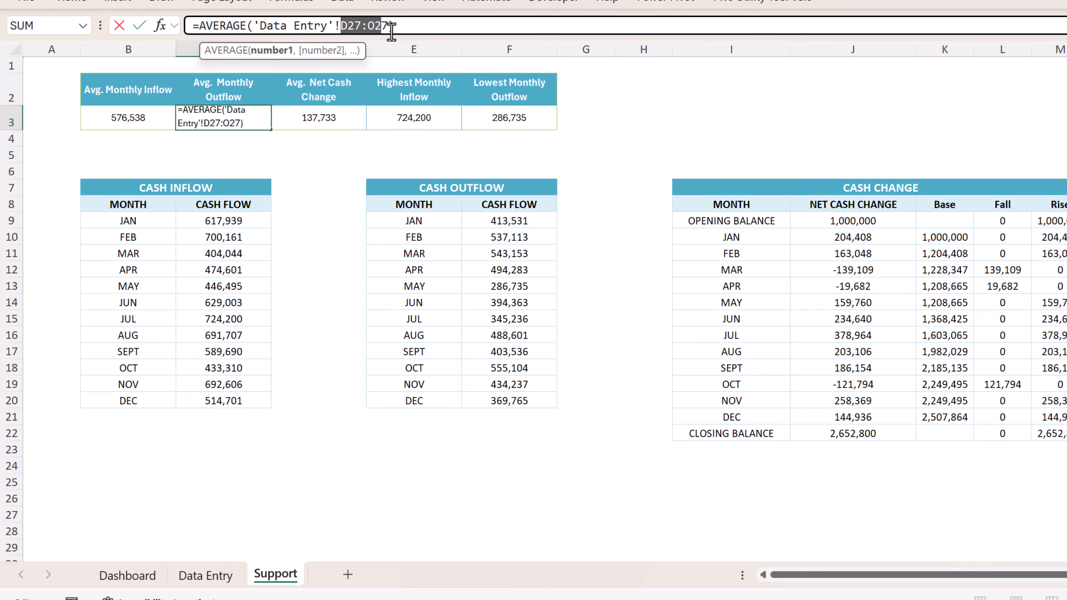
# Step: Inspect the Avg. Net Cash Change formula in D3, highlight Data Entry row 29 as its source, and return to the Support sheet
pyautogui.click(353, 110)
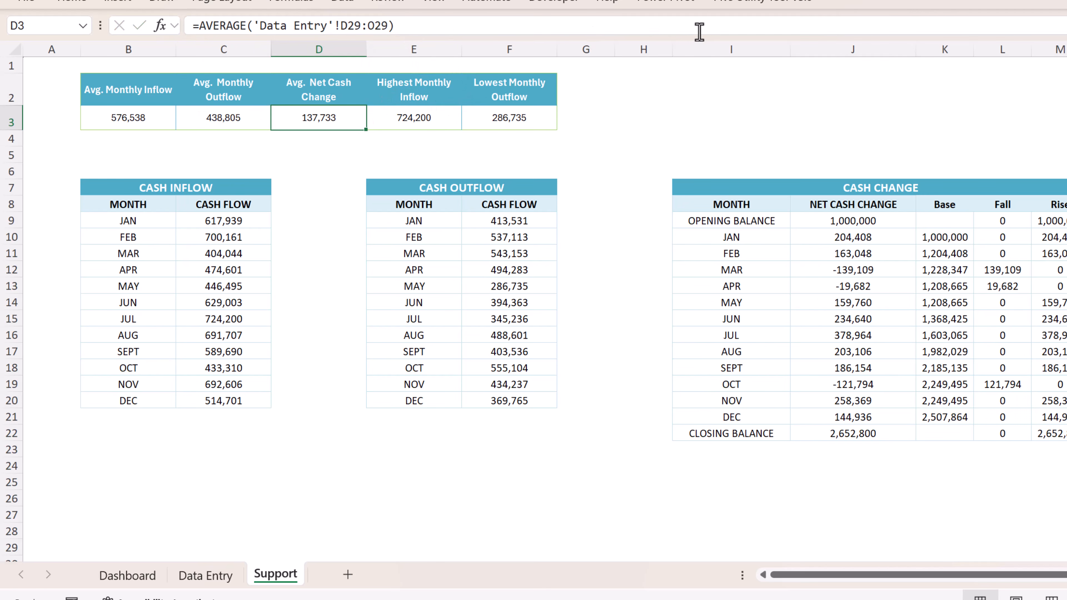
pyautogui.click(214, 575)
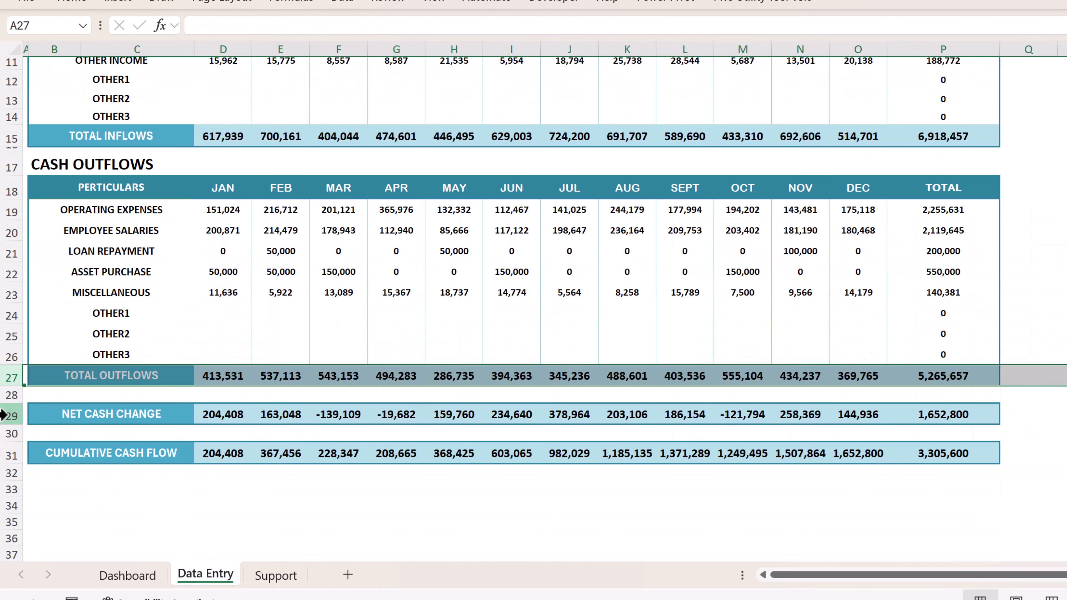
pyautogui.click(5, 416)
pyautogui.click(275, 575)
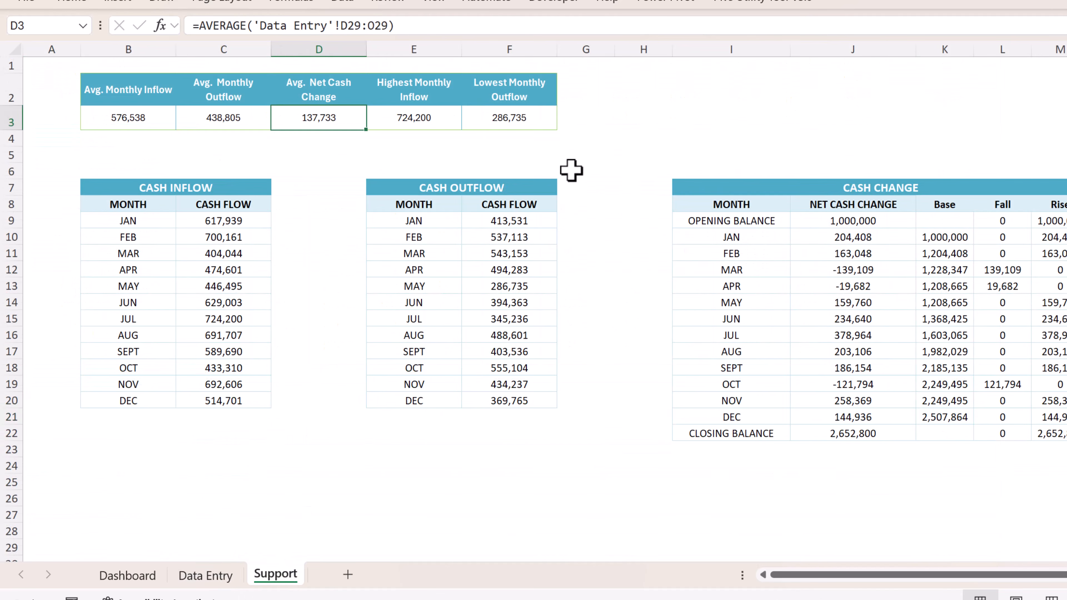
# Step: Inspect the Highest Monthly Inflow formula in E3, then highlight the Total Inflows row 15 and Total Outflows row 27 on the Data Entry sheet
pyautogui.click(422, 112)
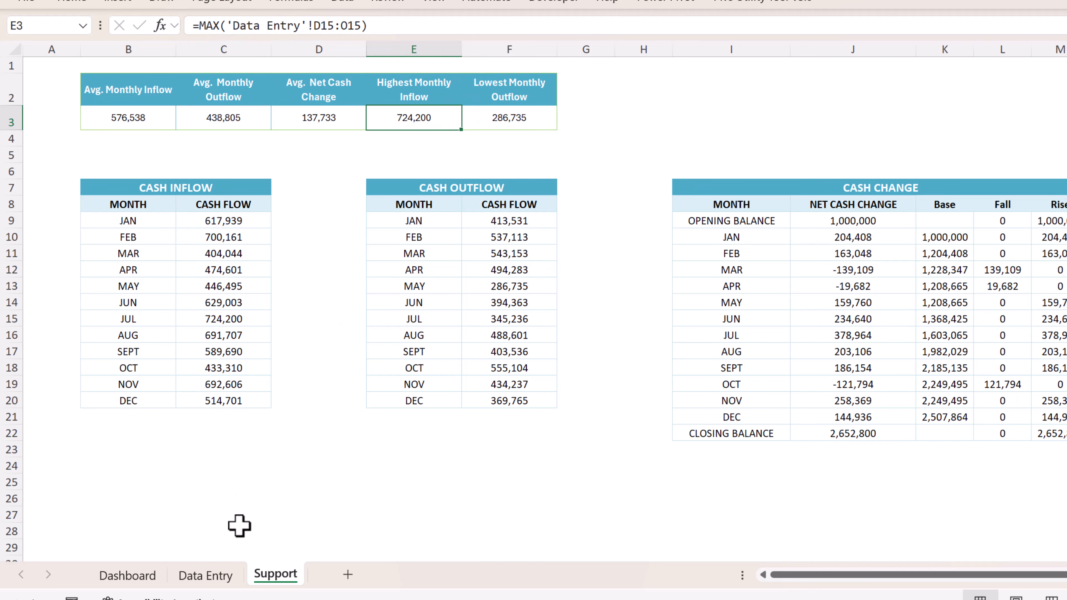
pyautogui.click(205, 576)
pyautogui.scroll(3, 267, 305)
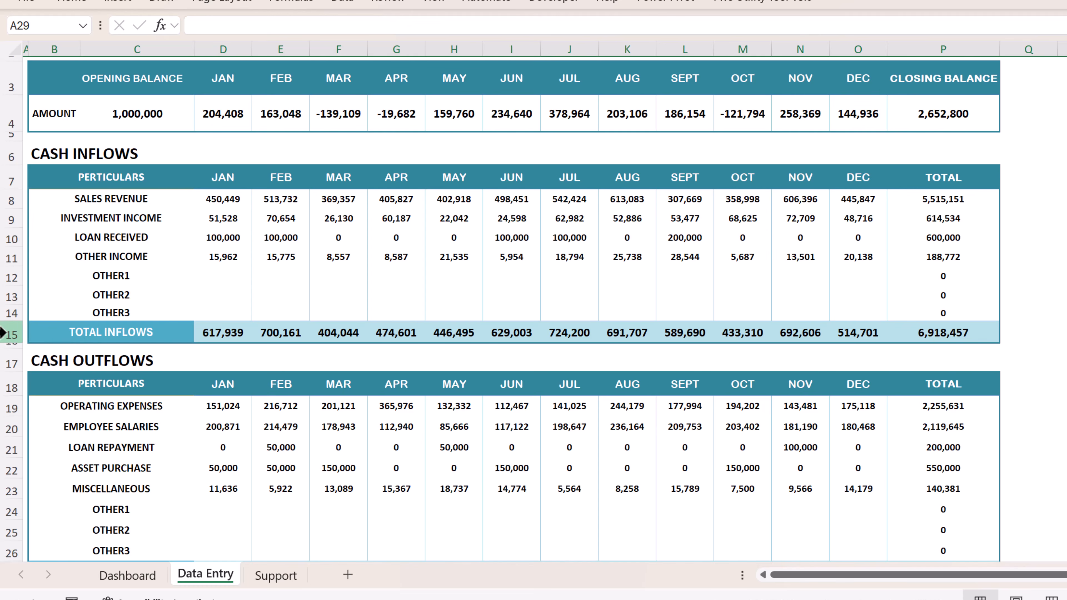
pyautogui.click(3, 333)
pyautogui.scroll(-1, 922, 350)
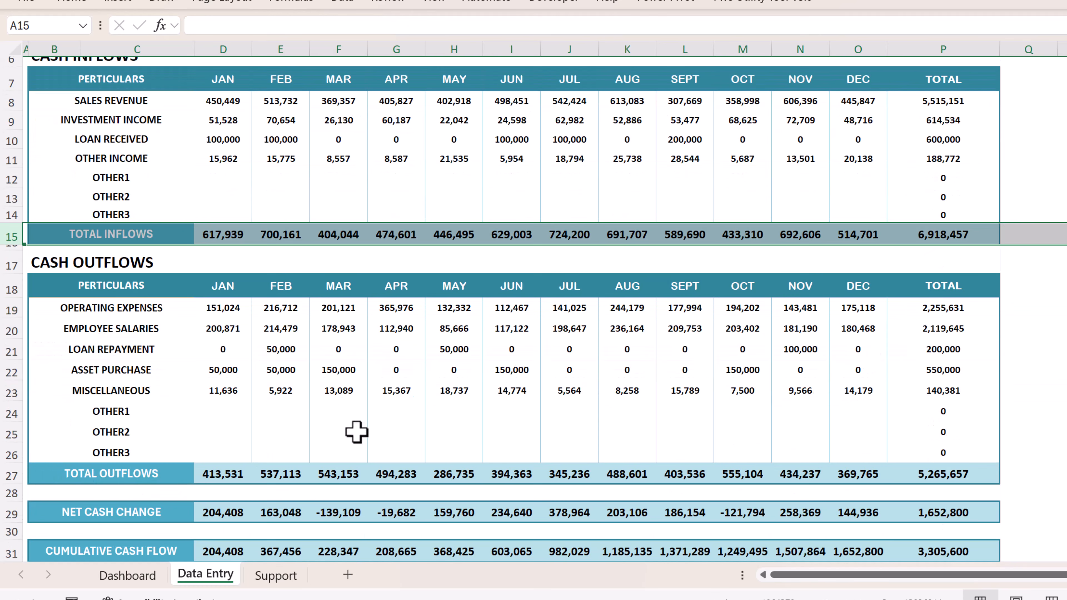
pyautogui.click(8, 474)
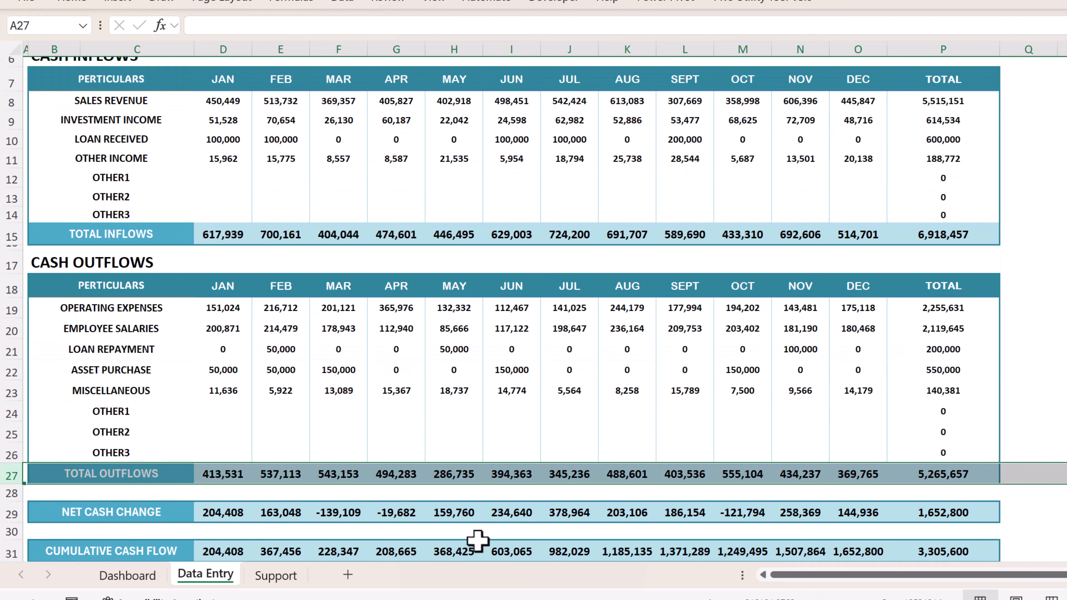
# Step: Inspect the Lowest Monthly Outflow formula in F3 of the Support sheet and highlight the five summary values in B3:F3
pyautogui.click(276, 576)
pyautogui.click(525, 111)
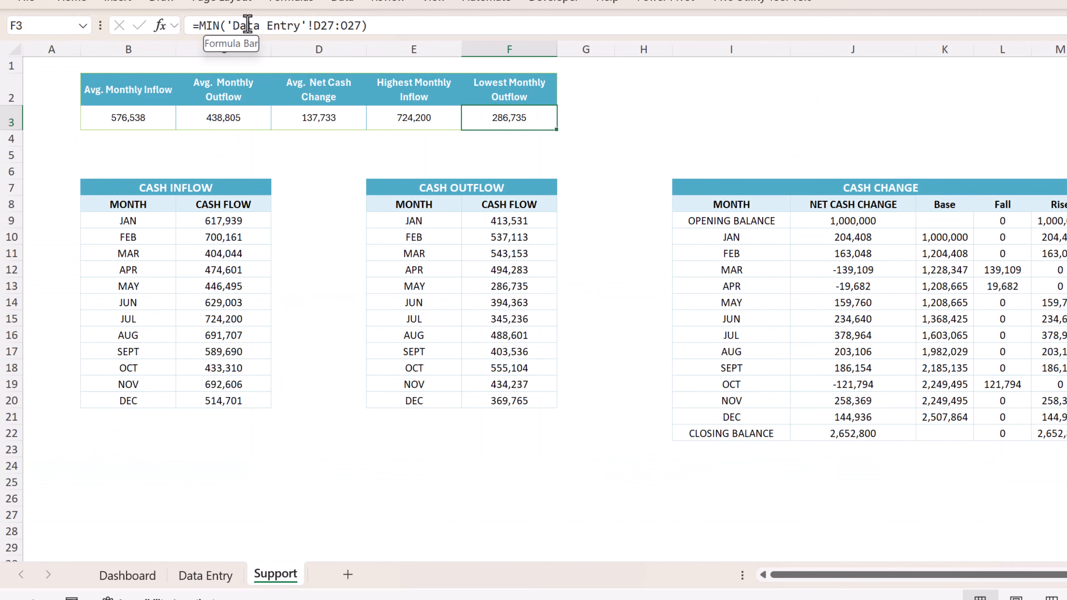
pyautogui.click(322, 149)
pyautogui.moveTo(135, 120); pyautogui.dragTo(554, 118)
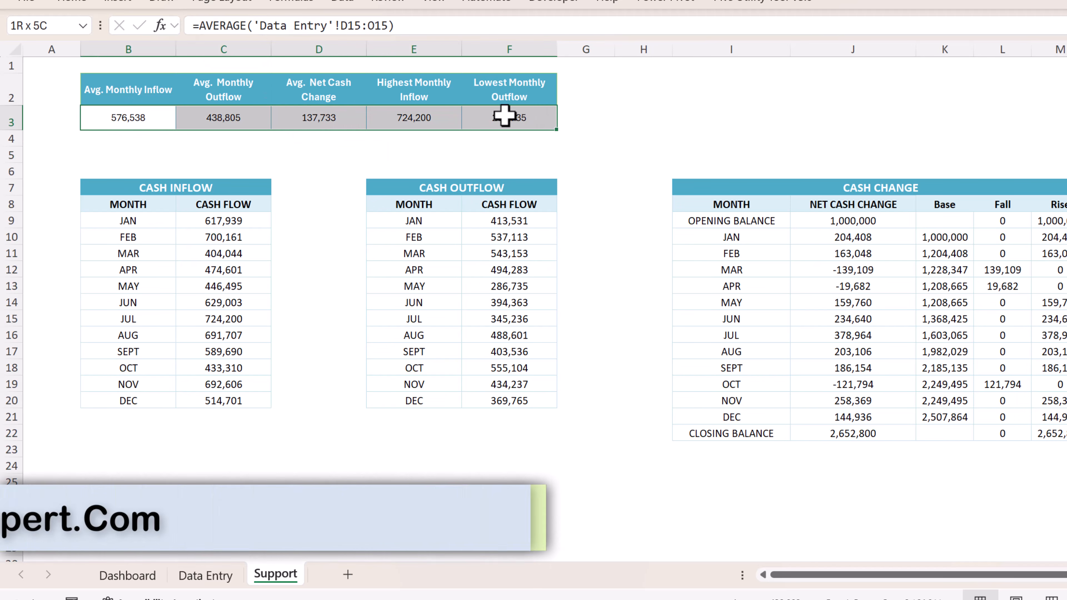
# Step: Check the cell link of the Avg. Monthly Inflow card value on the Dashboard, and return to the Support sheet
pyautogui.click(135, 575)
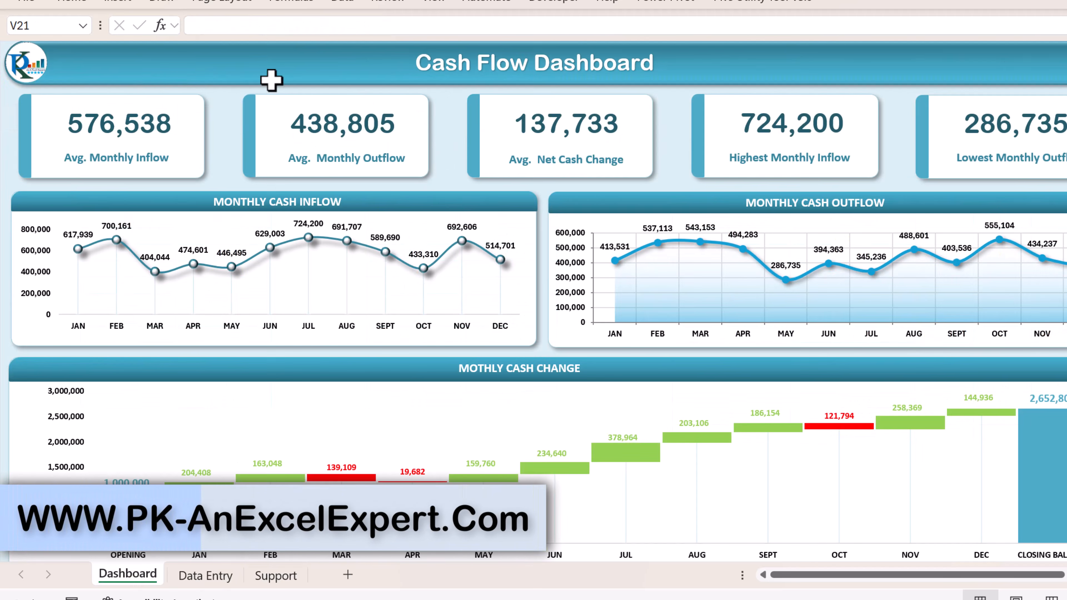
pyautogui.click(185, 103)
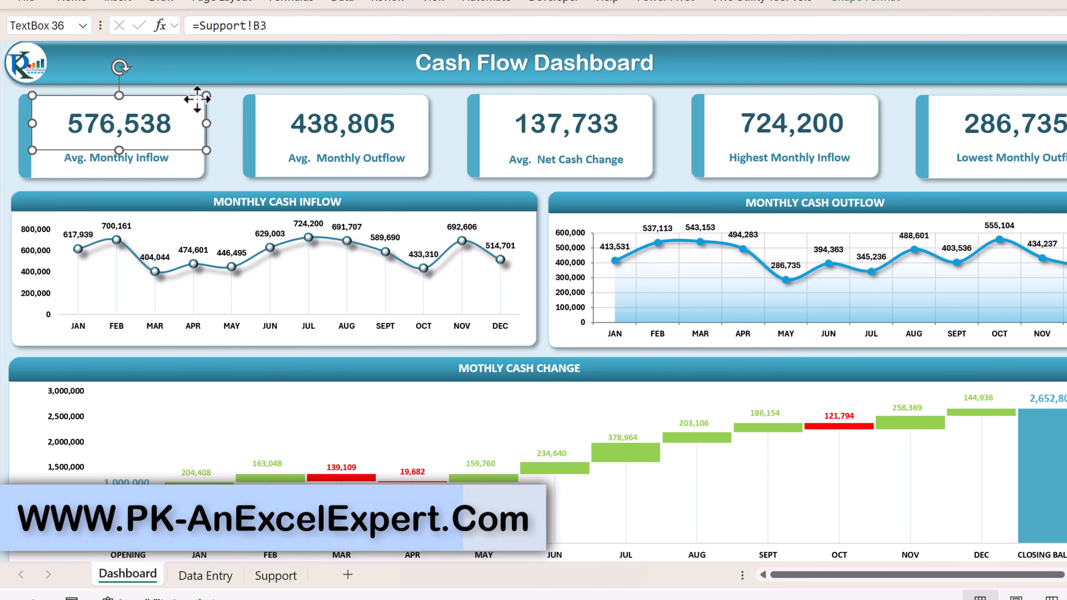
pyautogui.click(276, 575)
pyautogui.click(388, 493)
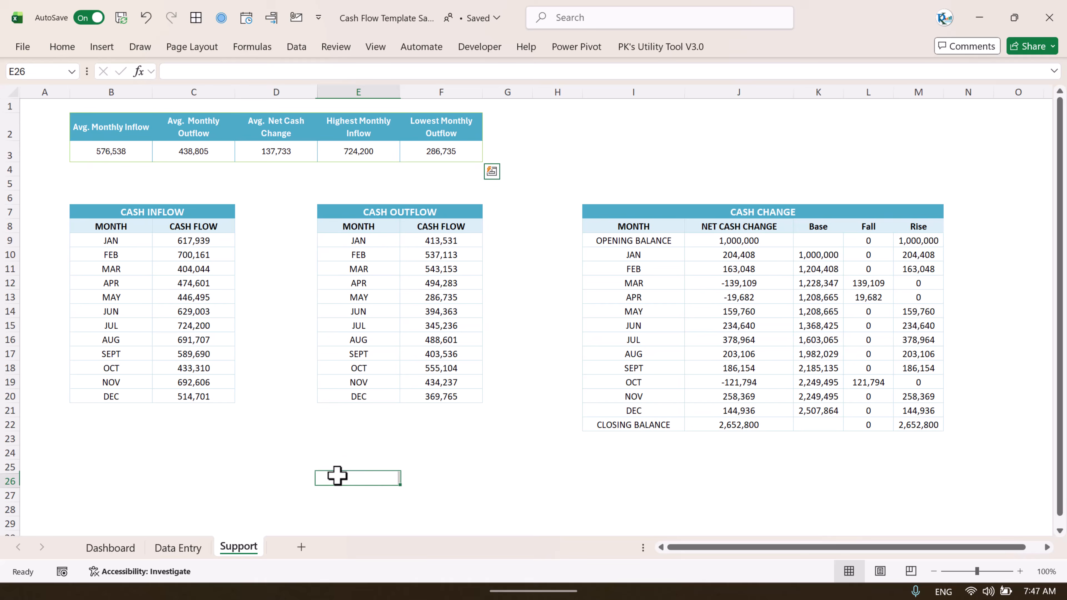
# Step: Draw a rounded rectangle about 2.56" wide and 1" high below the Support tables and slightly reduce its corner rounding
pyautogui.scroll(-3, 337, 476)
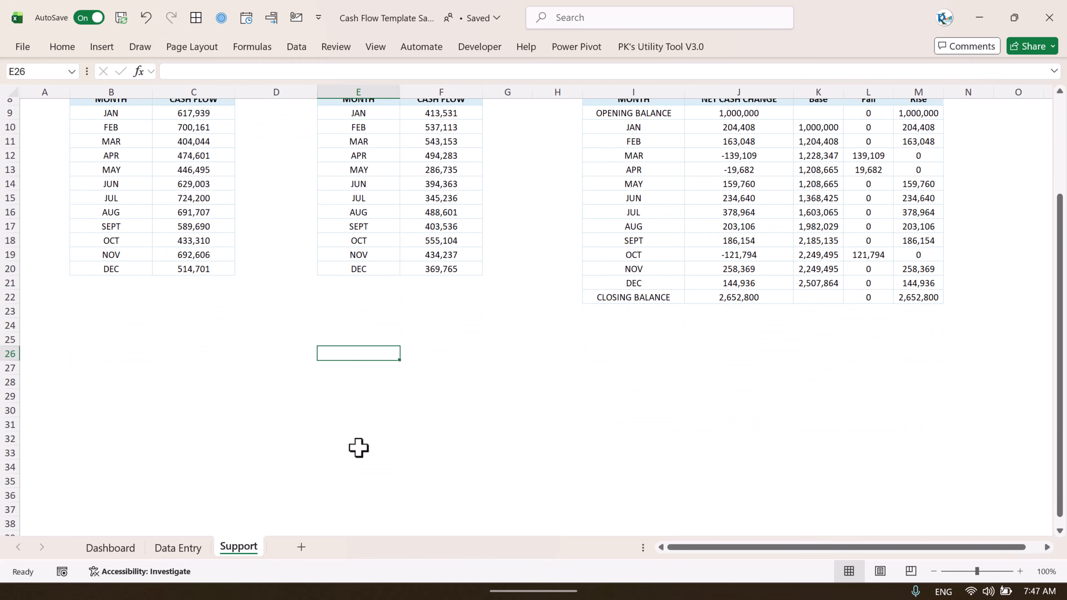
pyautogui.click(189, 357)
pyautogui.click(103, 46)
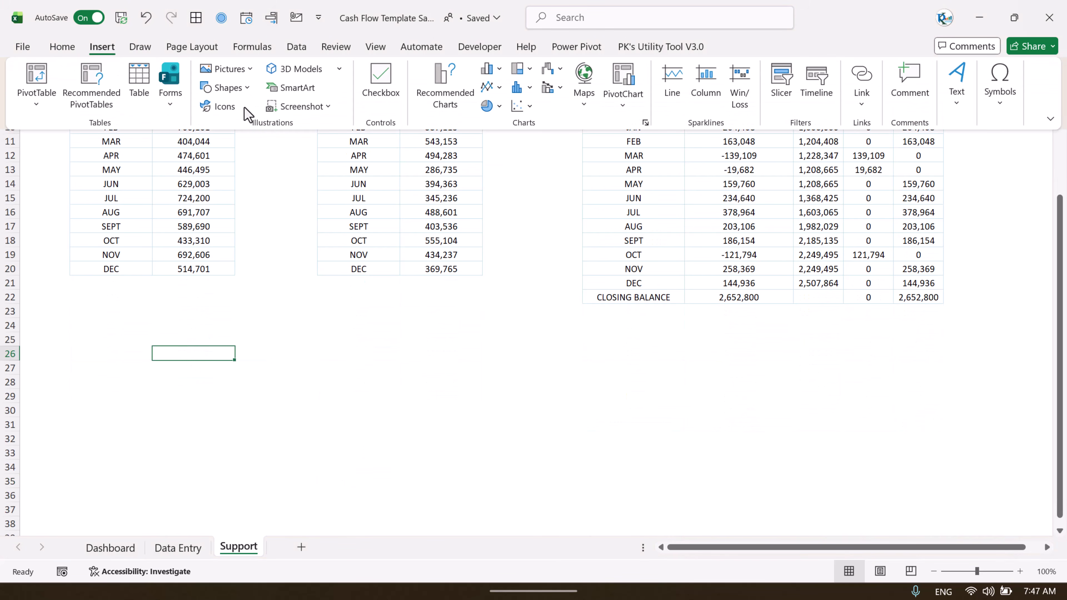
pyautogui.click(246, 90)
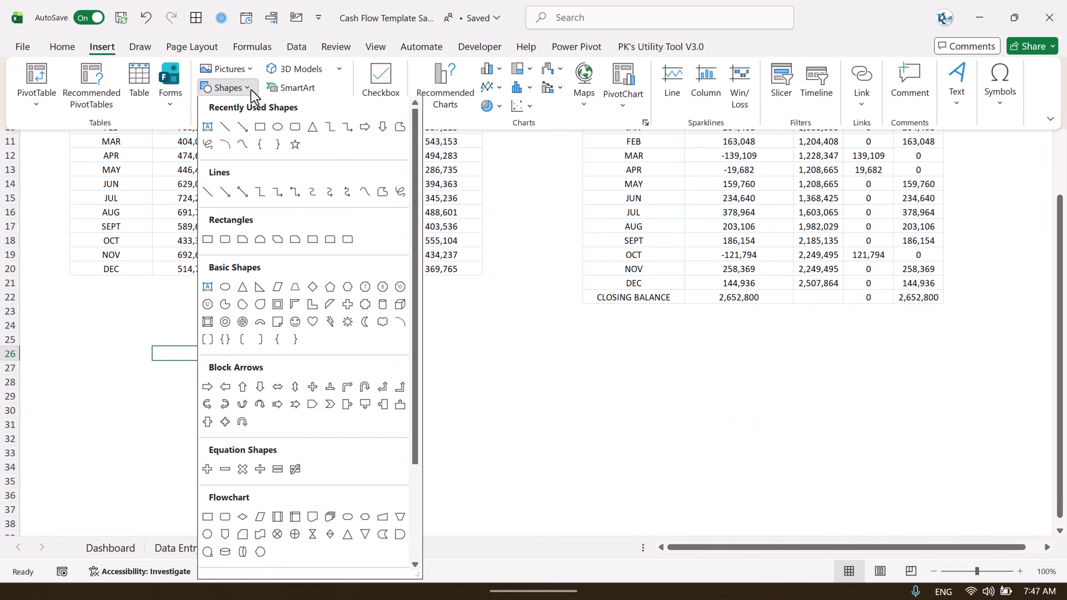
pyautogui.click(226, 240)
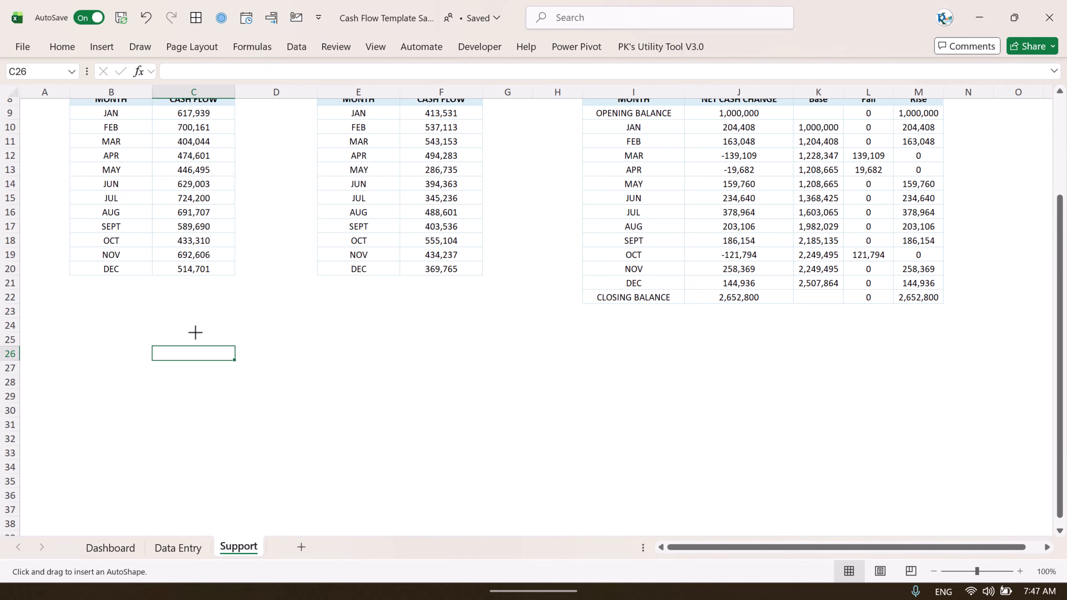
pyautogui.moveTo(184, 332); pyautogui.dragTo(364, 402)
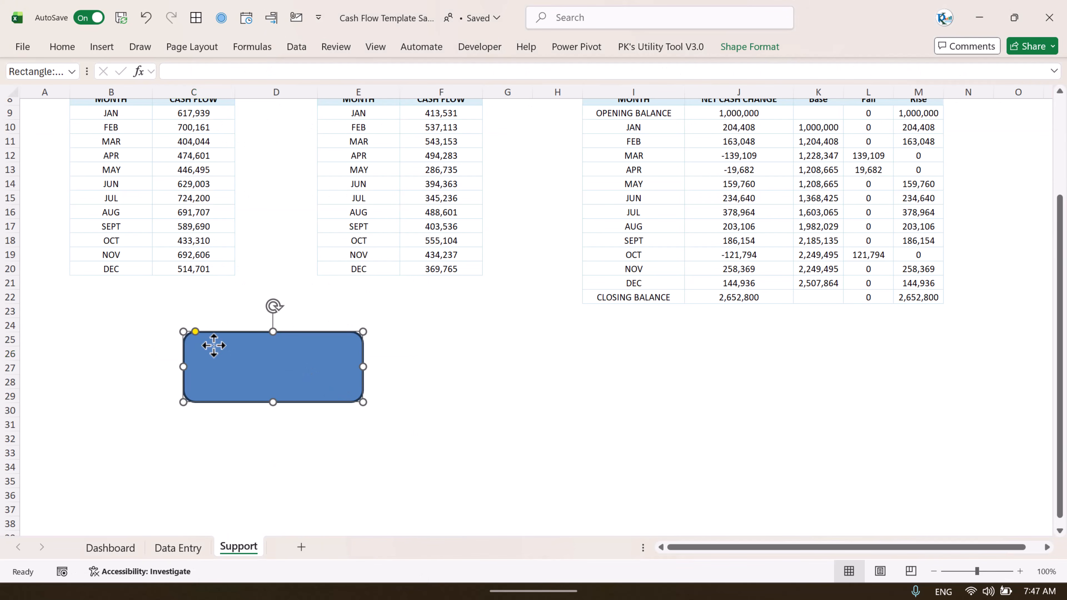
pyautogui.moveTo(196, 333); pyautogui.dragTo(193, 332)
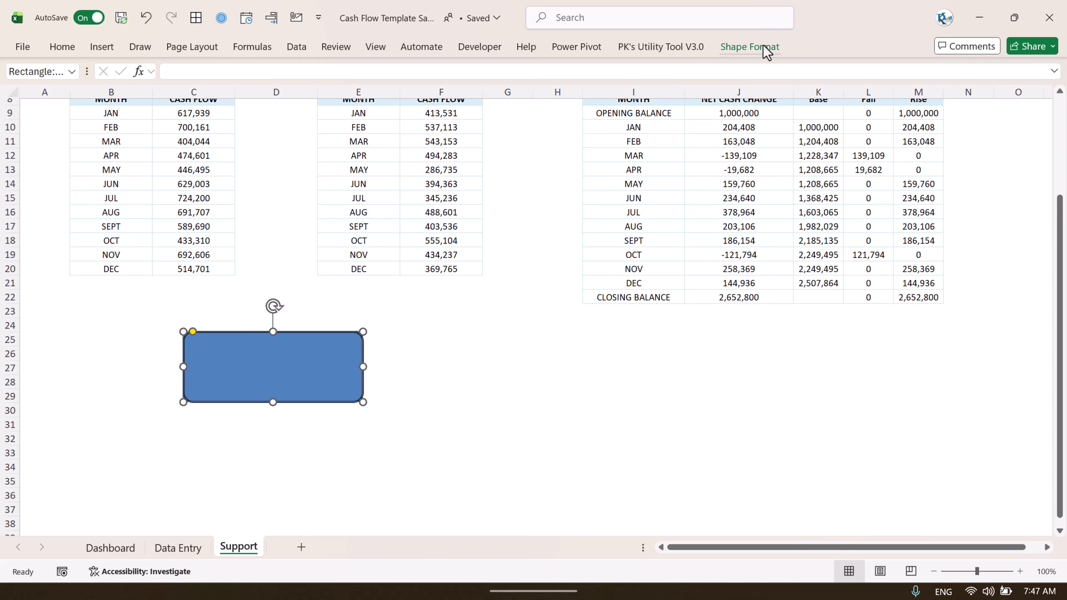
# Step: Give the rounded rectangle a white fill and an aqua theme-color outline
pyautogui.click(750, 46)
pyautogui.click(410, 69)
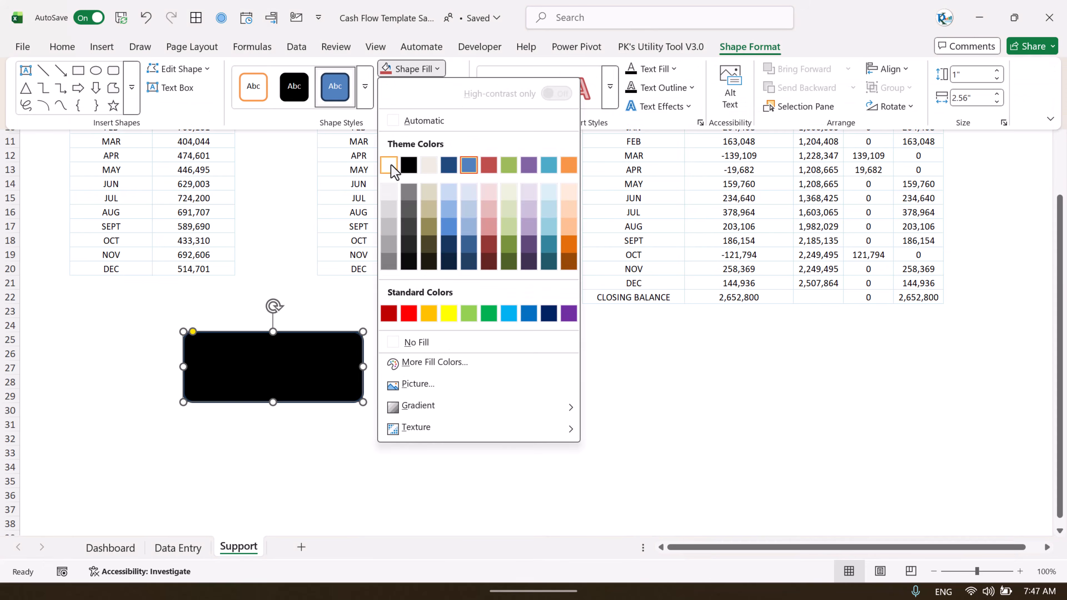
pyautogui.click(407, 165)
pyautogui.click(422, 87)
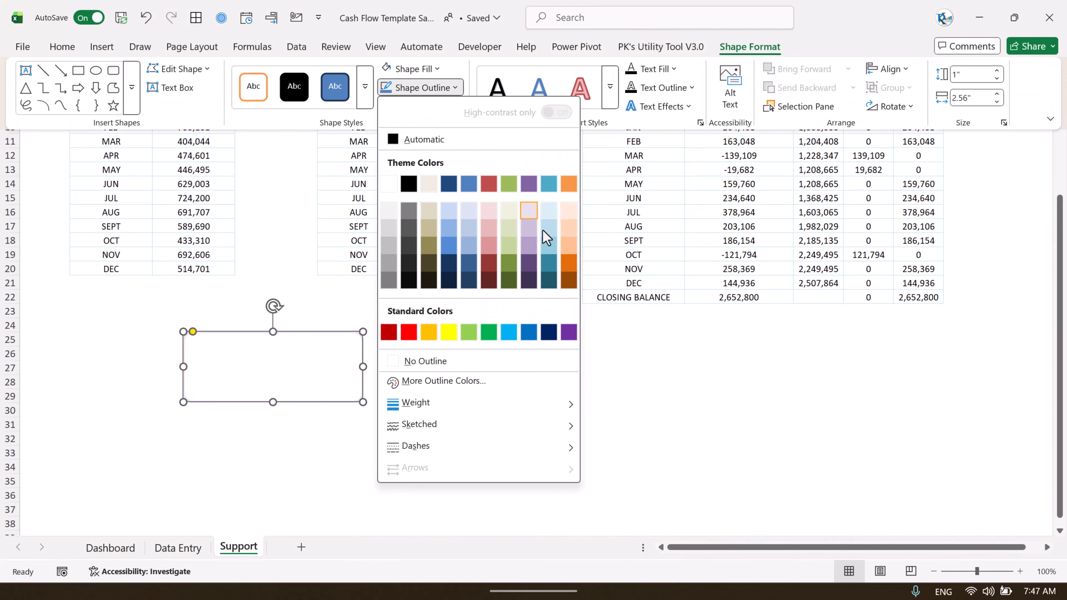
pyautogui.click(549, 184)
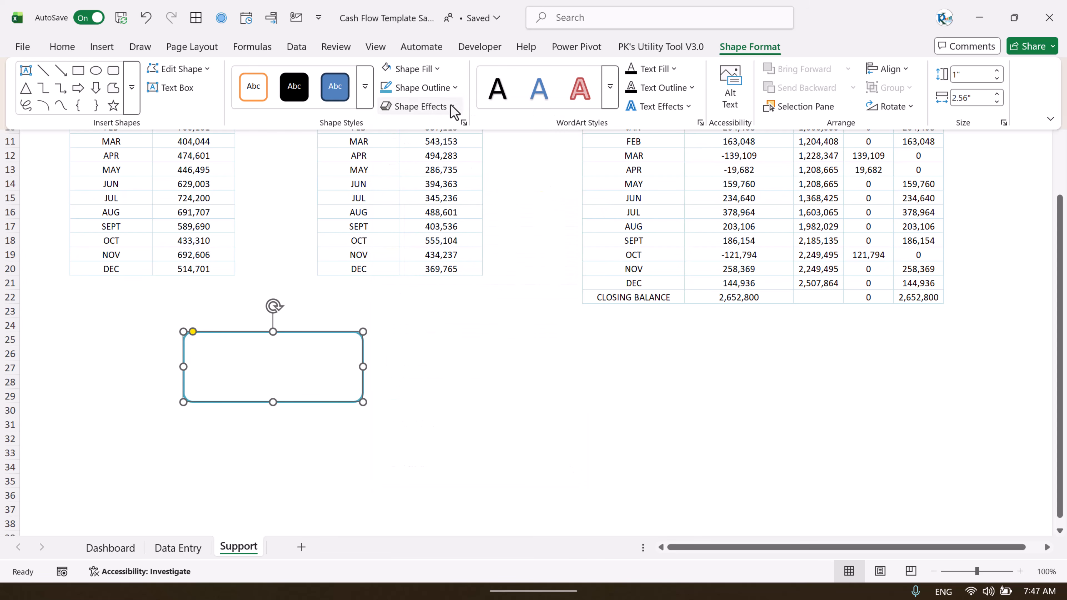
# Step: Set the rounded rectangle's outline weight to ½ pt and check the thinner border
pyautogui.click(452, 88)
pyautogui.moveTo(463, 411)
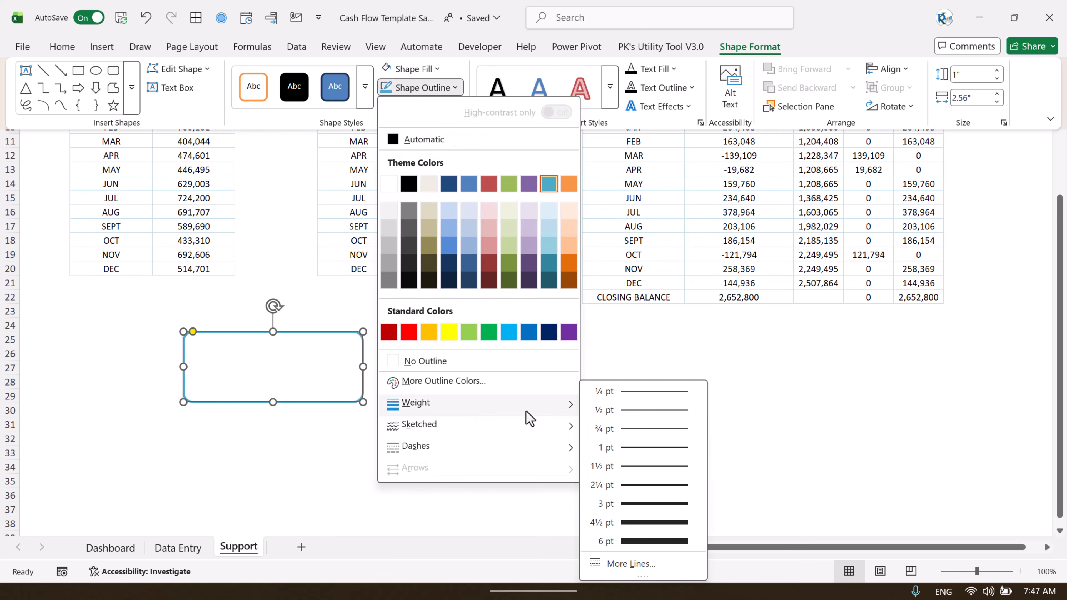
pyautogui.click(649, 414)
pyautogui.click(508, 381)
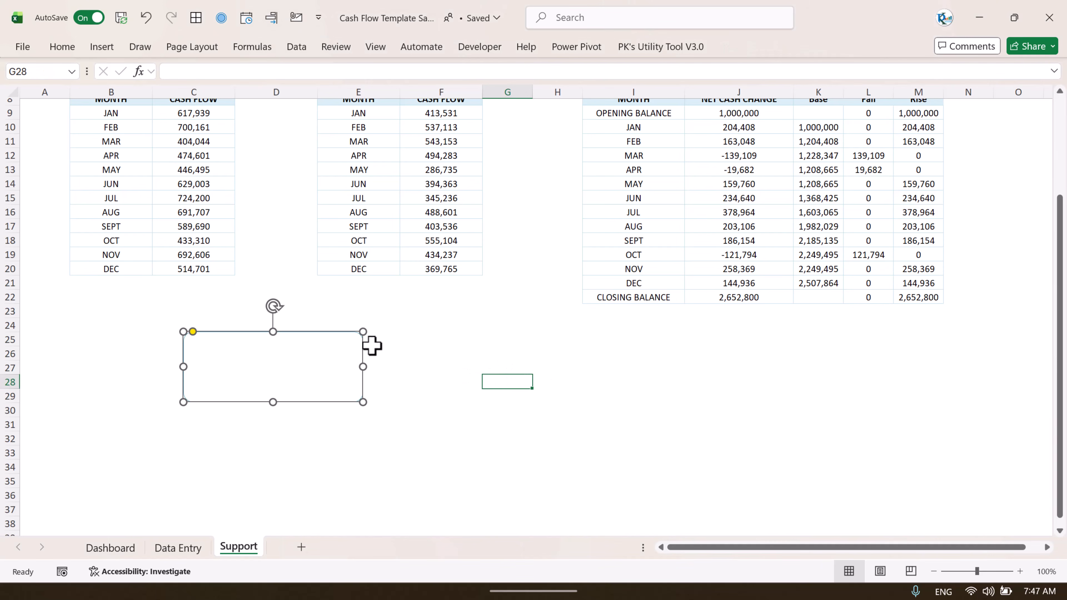
pyautogui.click(361, 363)
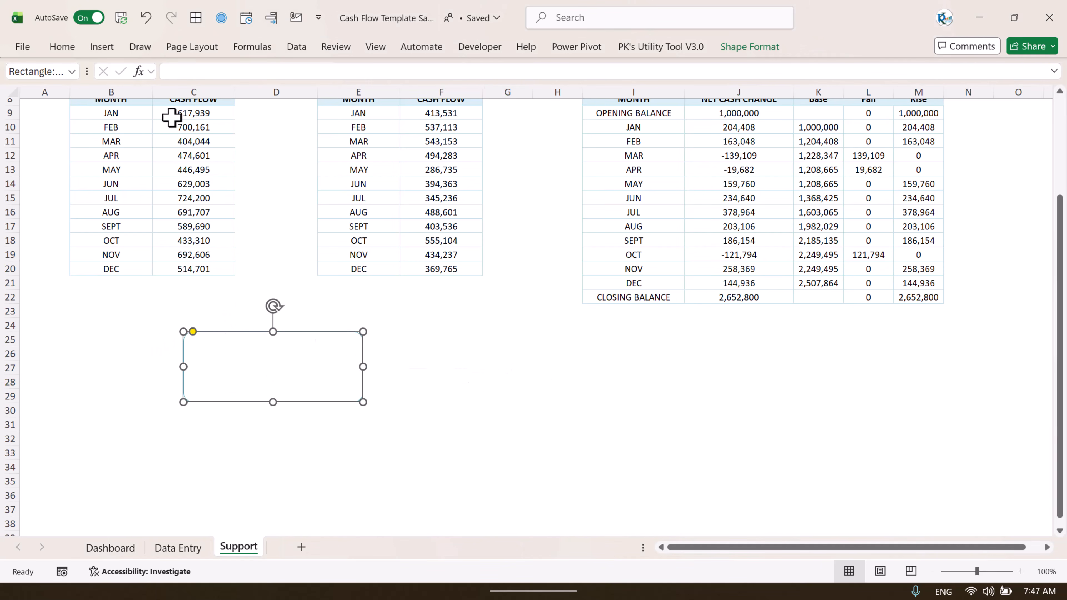
# Step: Insert a rectangle with rounded top corners beside the card shape and flatten it to about 0.21" high and 1" wide
pyautogui.click(101, 46)
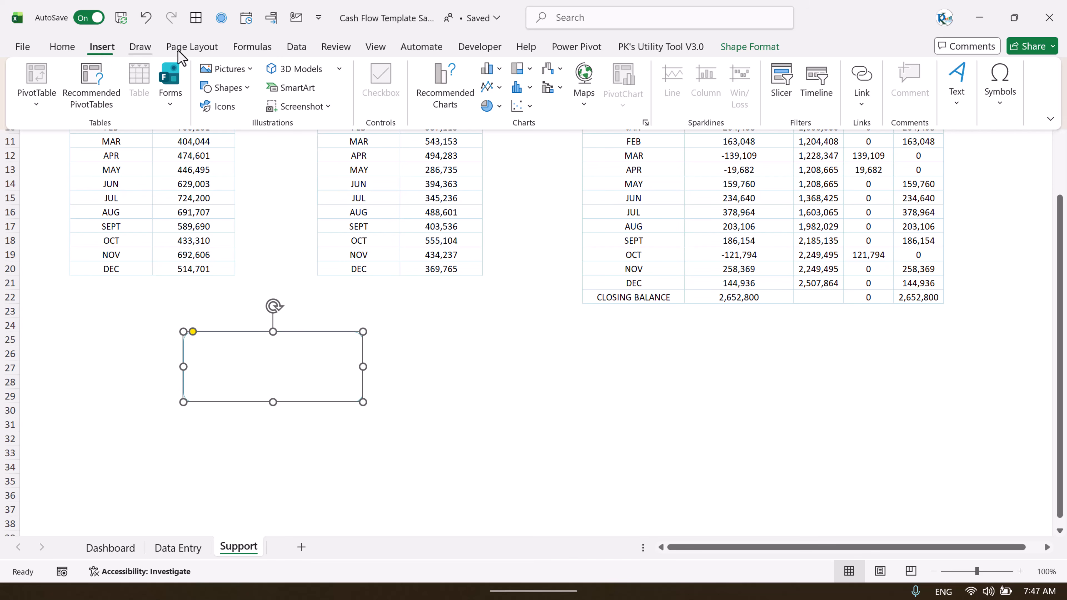
pyautogui.click(247, 88)
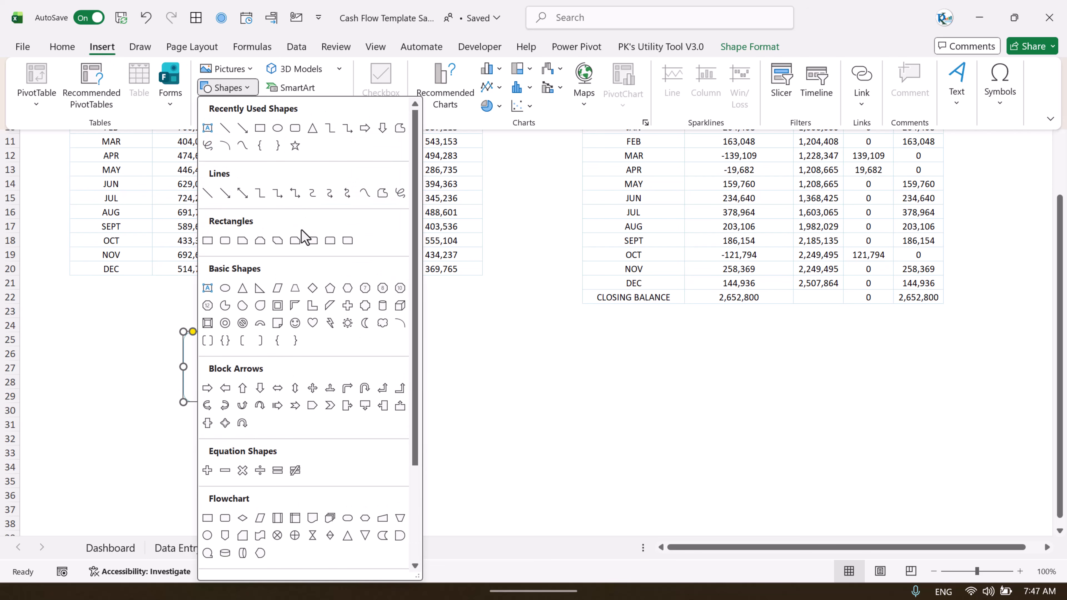
pyautogui.click(332, 241)
pyautogui.click(466, 335)
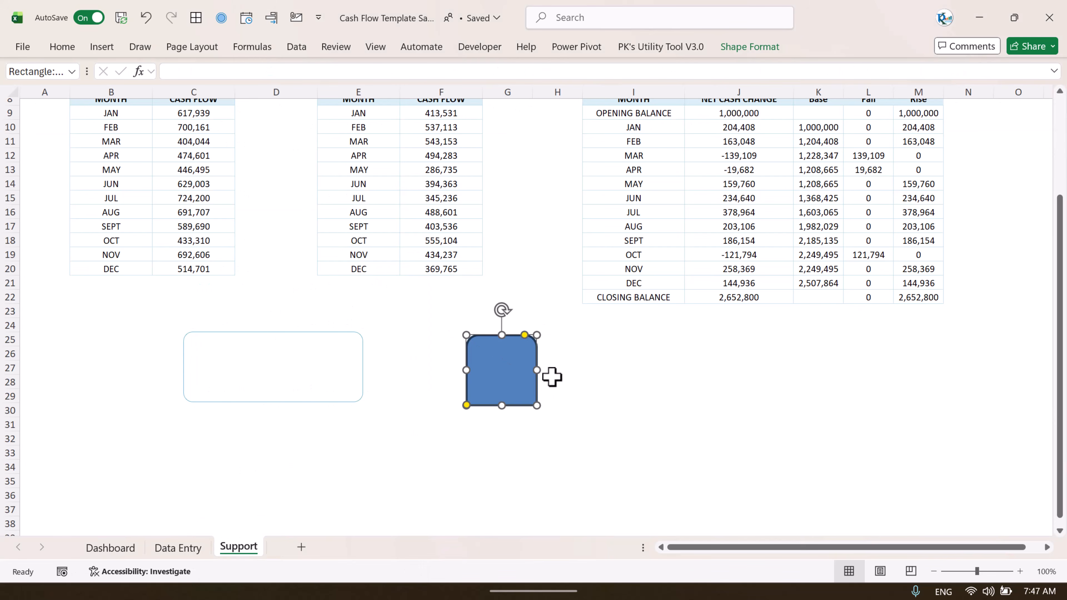
pyautogui.moveTo(503, 406); pyautogui.dragTo(504, 350)
# Step: Rotate the small blue shape left 90° and align it as a strip on the left edge of the white rounded rectangle
pyautogui.click(752, 47)
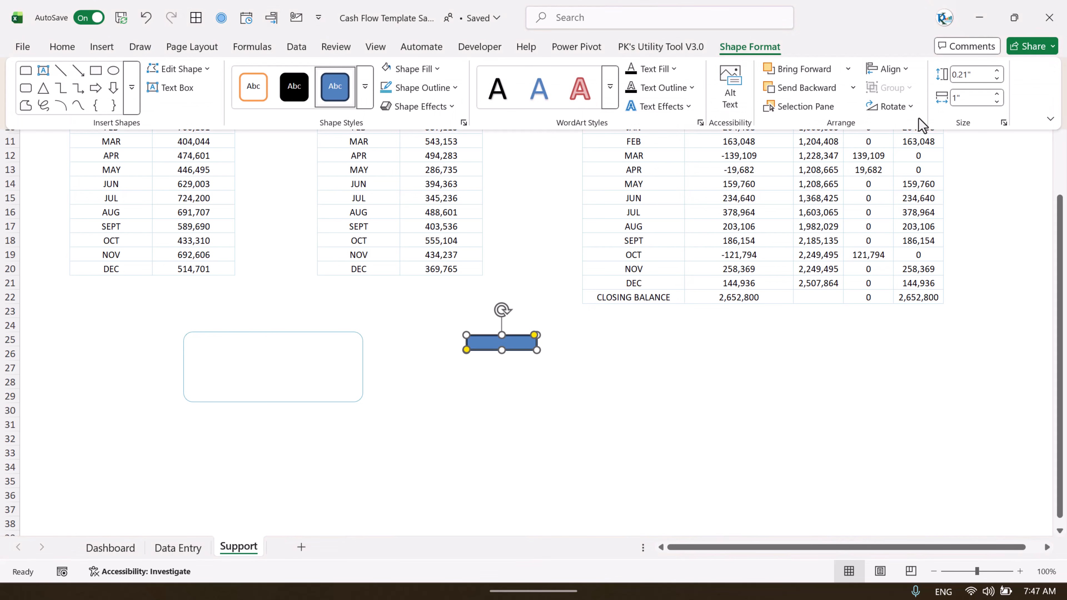
pyautogui.click(912, 109)
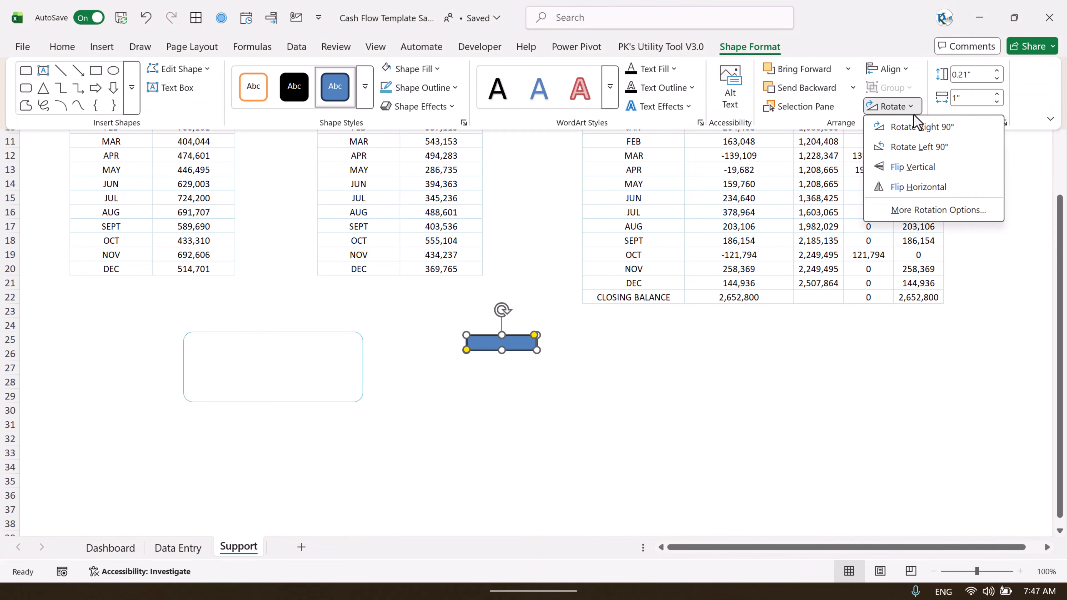
pyautogui.click(921, 147)
pyautogui.click(677, 353)
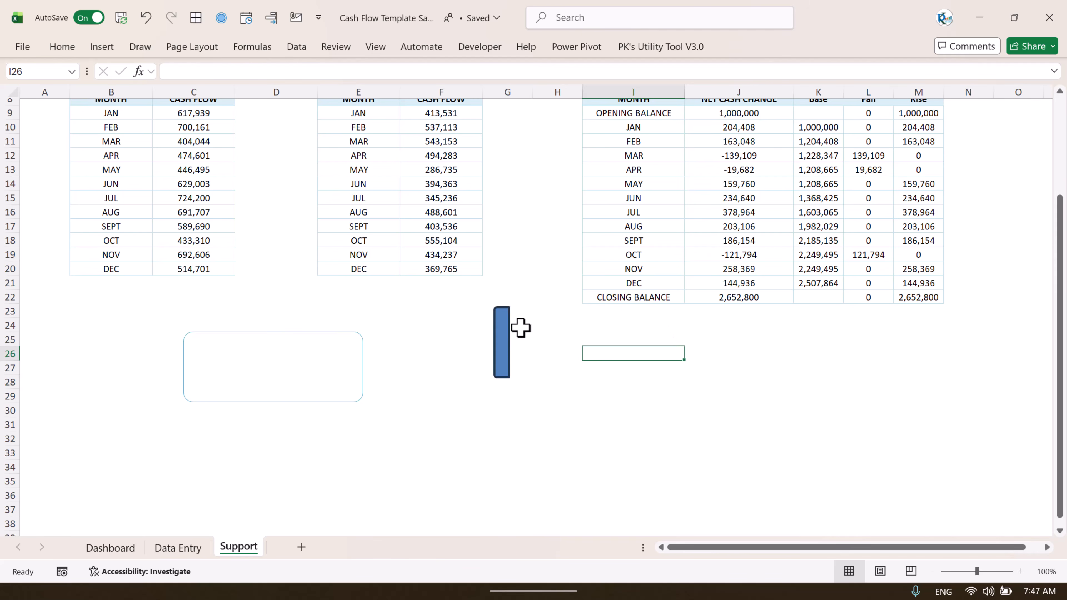
pyautogui.moveTo(503, 333); pyautogui.dragTo(184, 341)
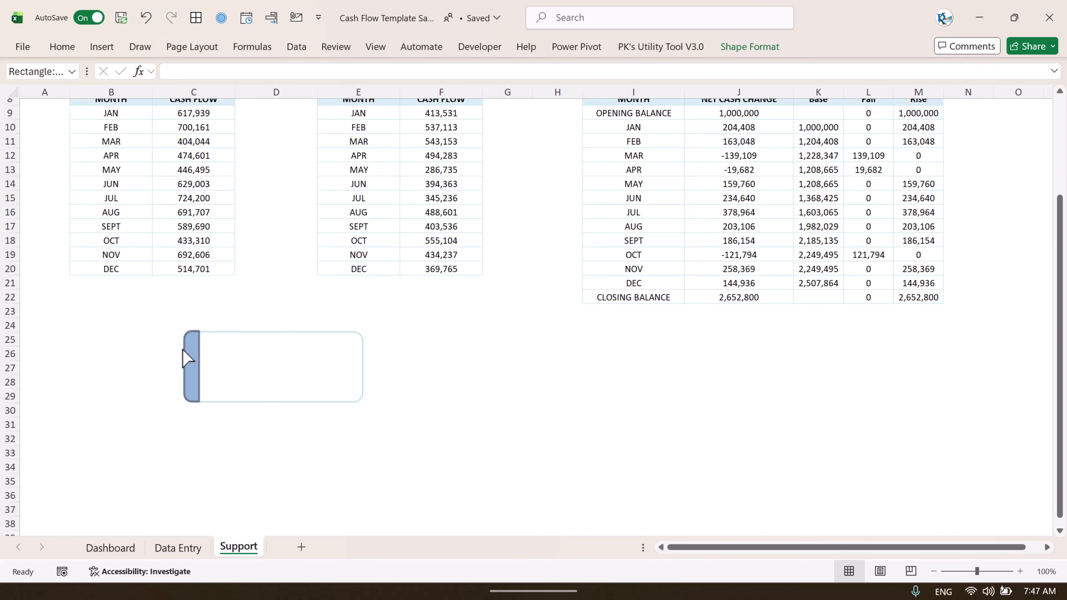
pyautogui.moveTo(187, 359); pyautogui.dragTo(187, 359)
# Step: Remove the vertical strip's outline and fill it with the aqua theme color
pyautogui.click(769, 49)
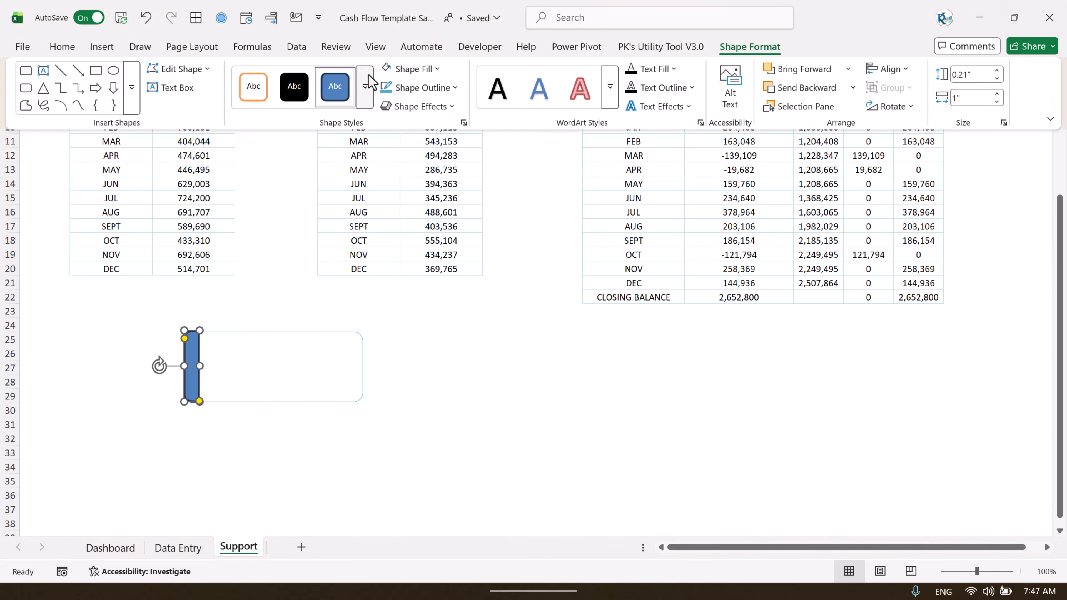
pyautogui.click(420, 87)
pyautogui.click(442, 362)
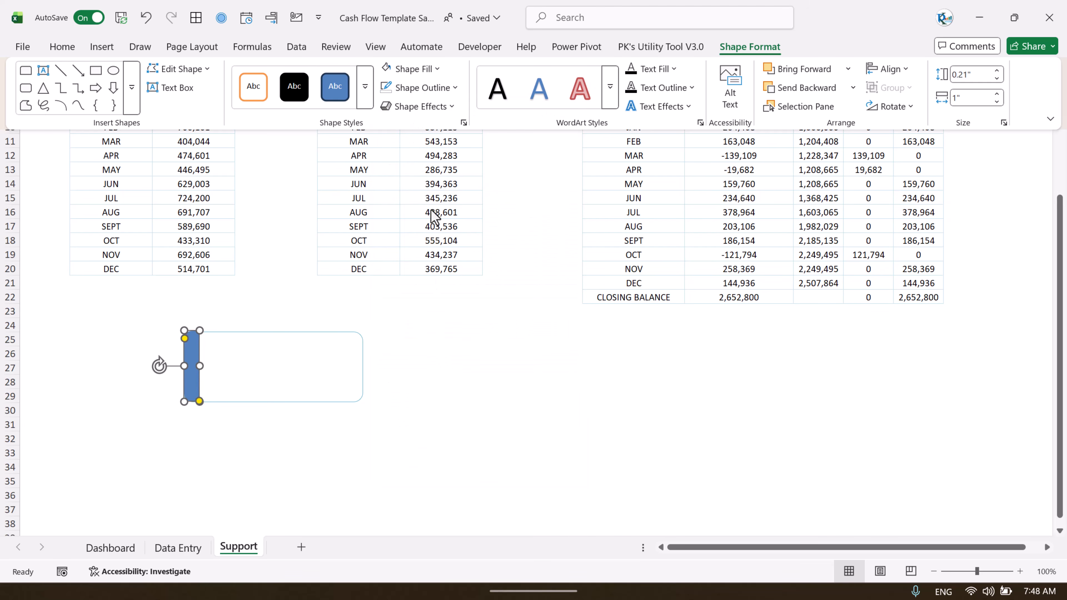
pyautogui.click(421, 70)
pyautogui.click(549, 166)
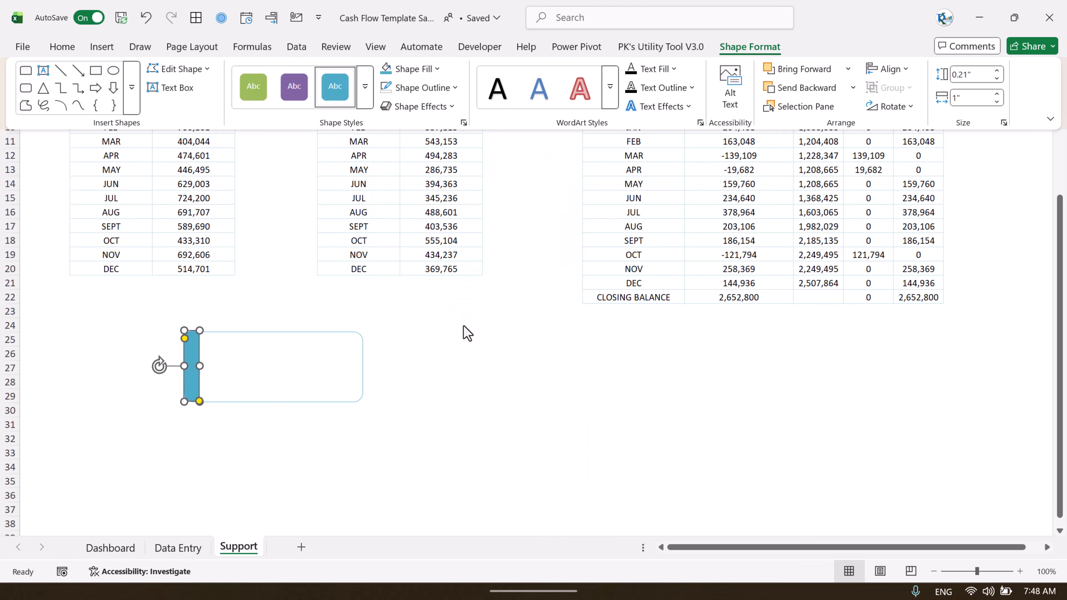
pyautogui.click(474, 271)
pyautogui.click(506, 338)
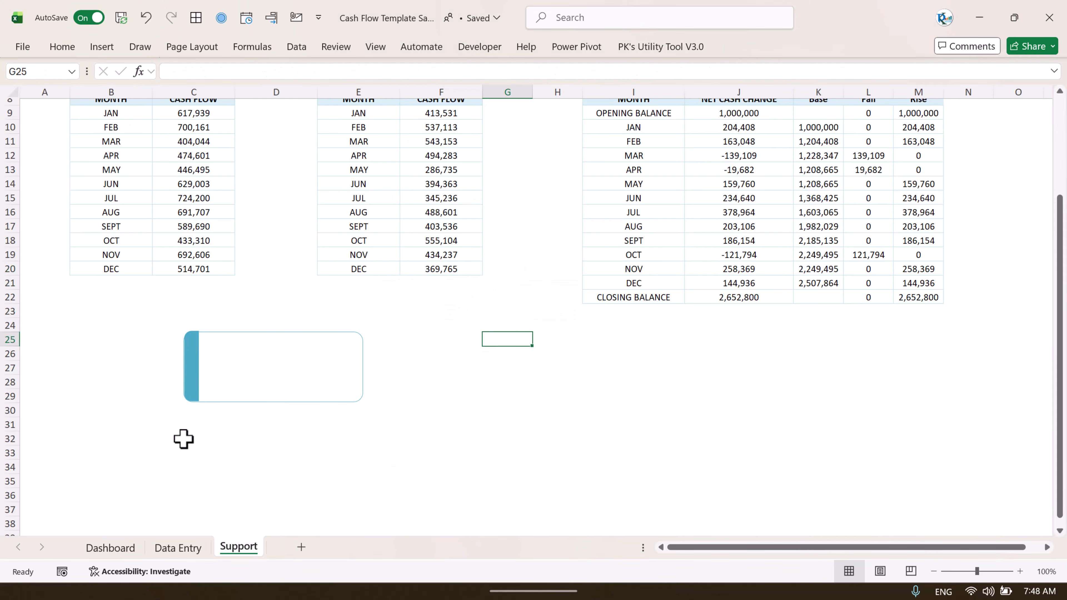
# Step: Check the Dashboard's KPI cards and apply an outer bottom-right shadow to the white rounded rectangle on the Support sheet
pyautogui.click(121, 552)
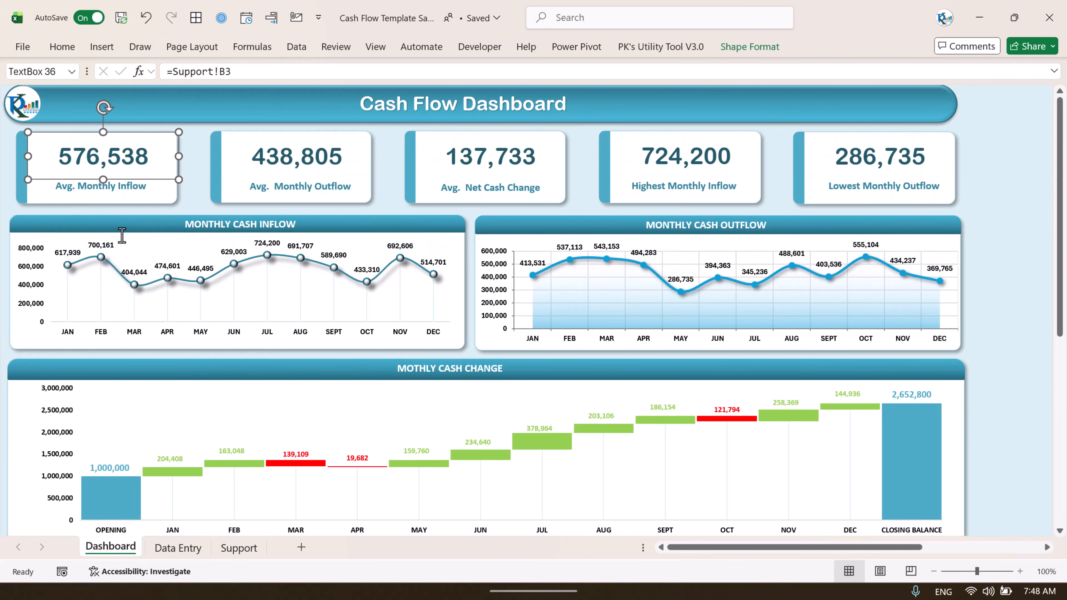
pyautogui.click(238, 549)
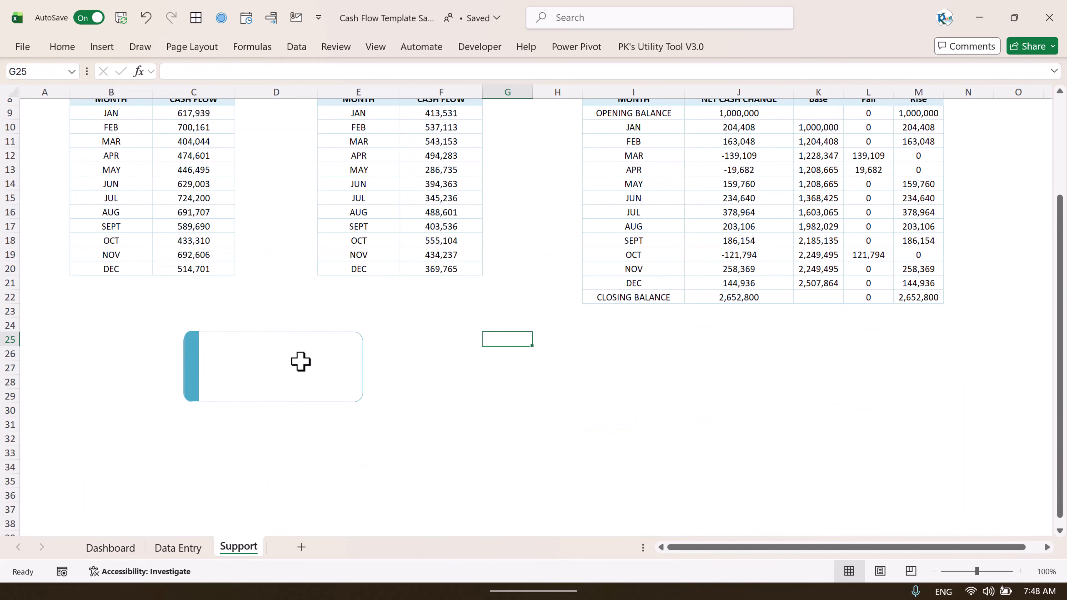
pyautogui.click(363, 361)
pyautogui.click(758, 47)
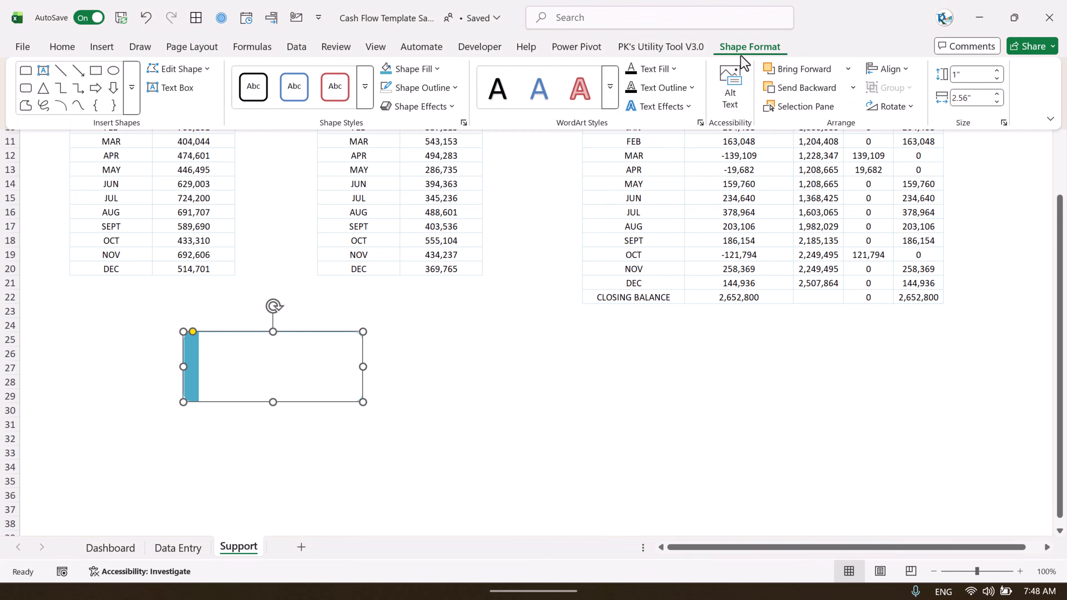
pyautogui.click(436, 108)
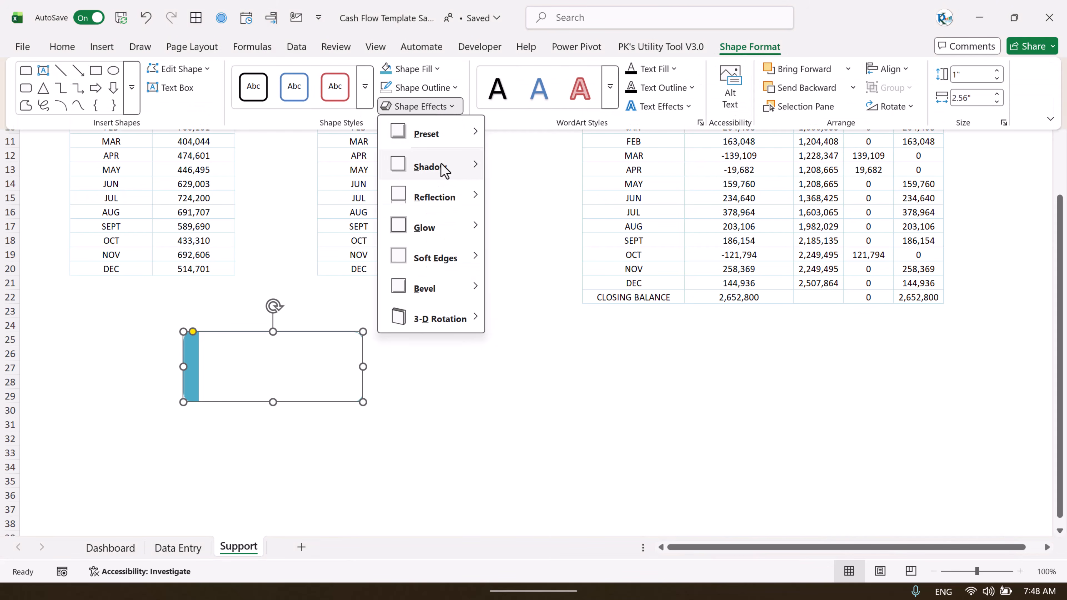
pyautogui.moveTo(445, 168)
pyautogui.click(513, 224)
pyautogui.click(504, 339)
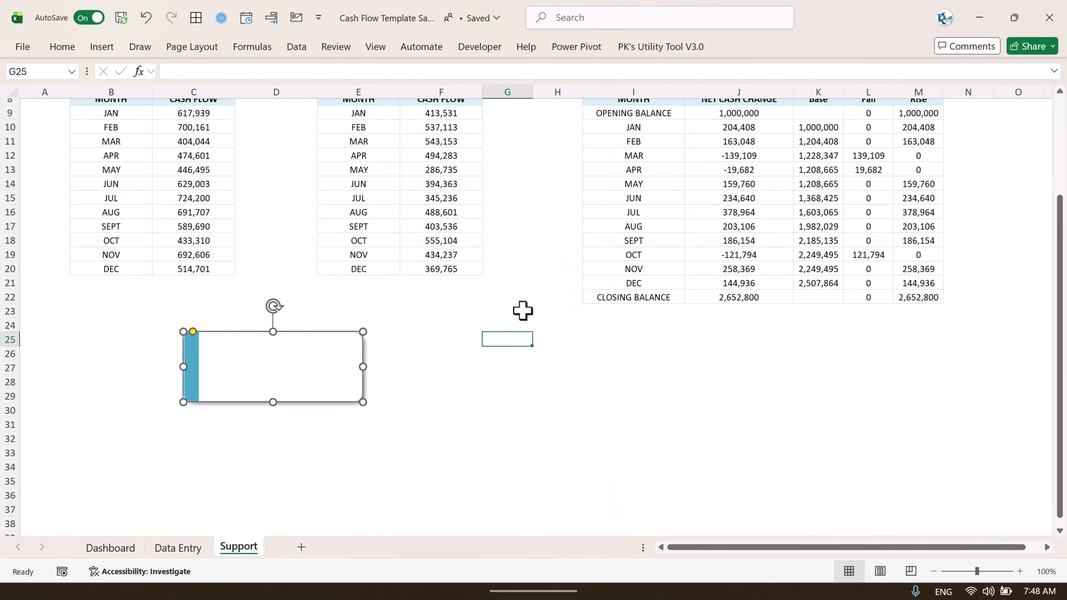
# Step: Insert a text box spanning the upper part of the white card, beside the aqua strip
pyautogui.click(101, 47)
pyautogui.click(951, 104)
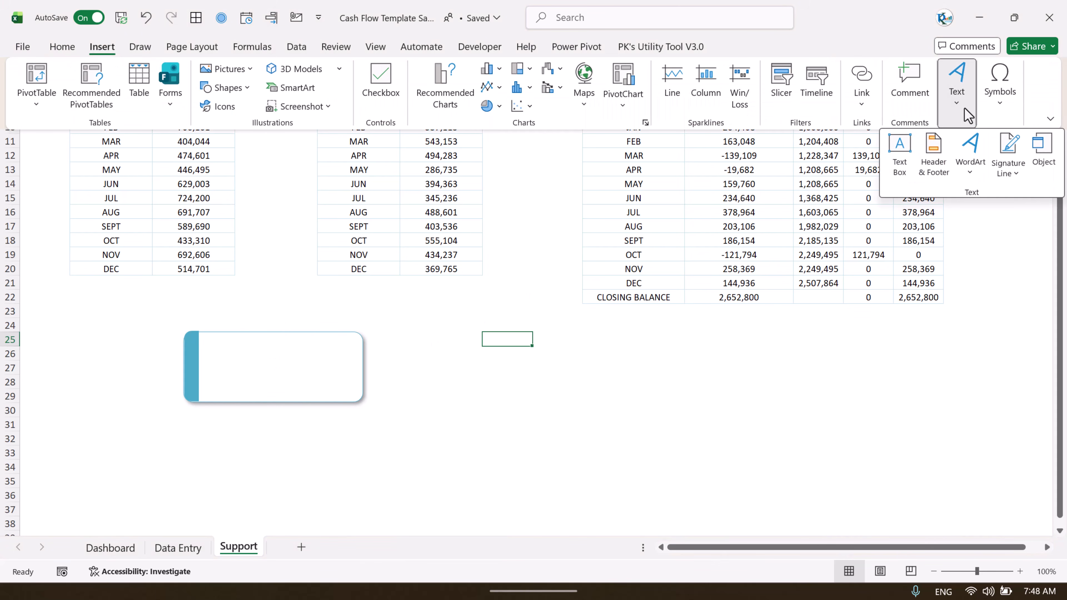
pyautogui.click(900, 161)
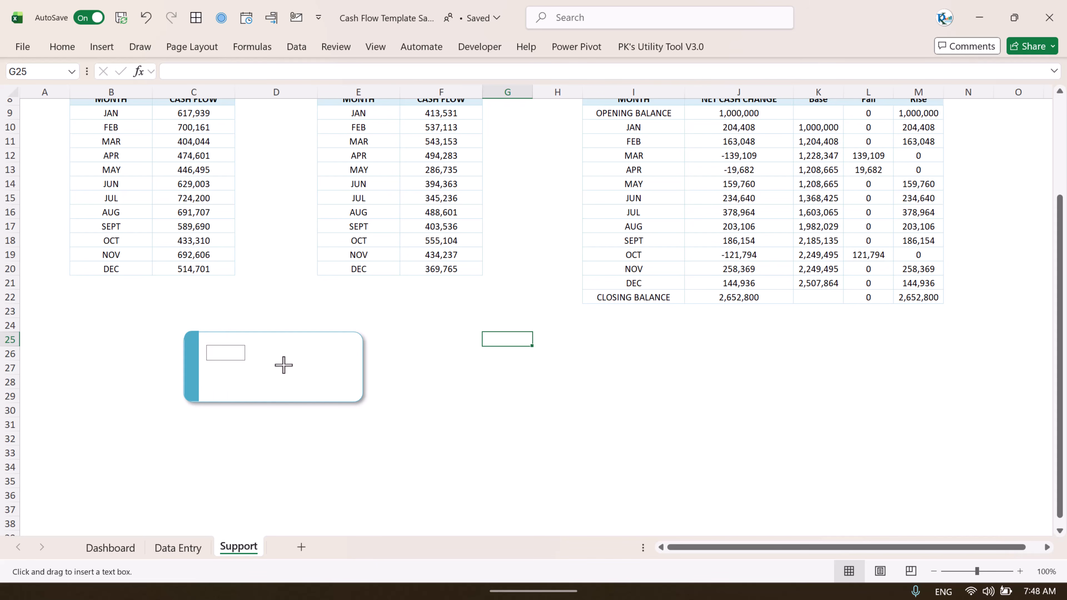
pyautogui.moveTo(283, 365); pyautogui.dragTo(356, 368)
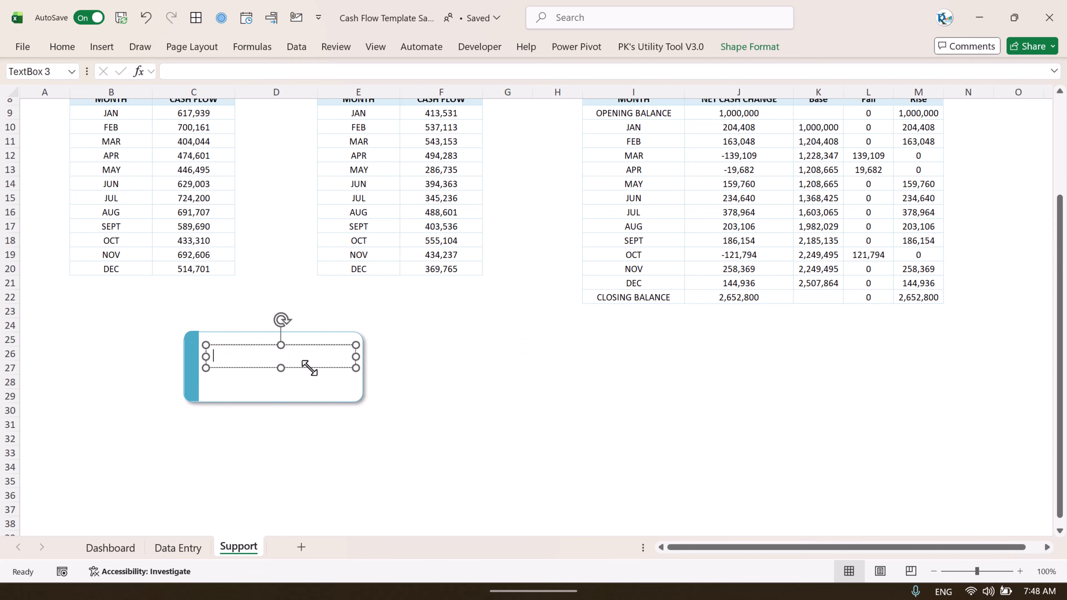
# Step: Link the new text box to cell B3 with the formula =$B$3
pyautogui.click(207, 71)
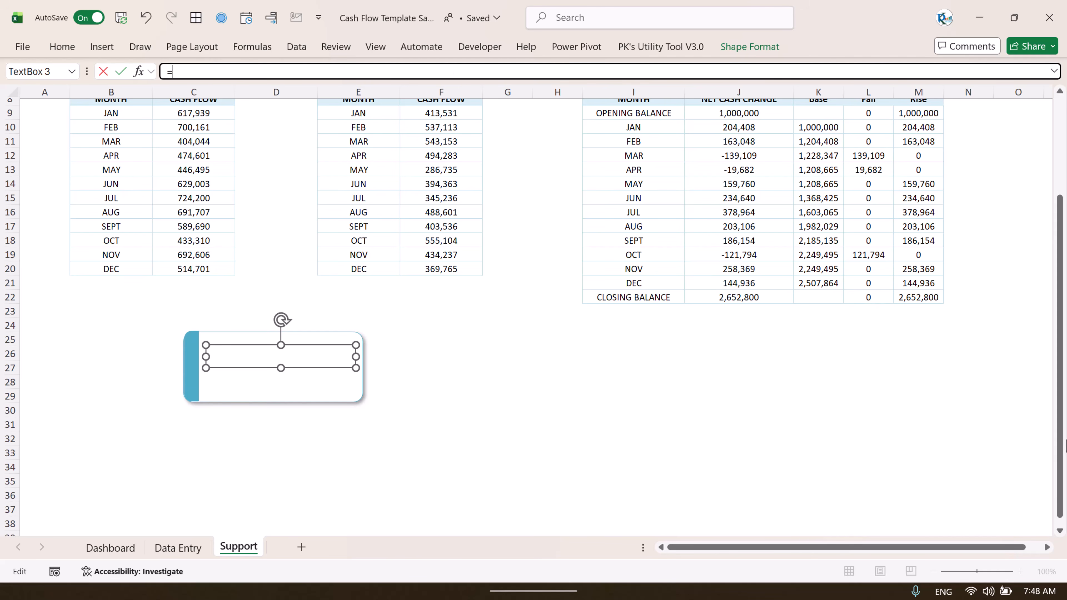
pyautogui.scroll(3, 1056, 270)
pyautogui.click(125, 151)
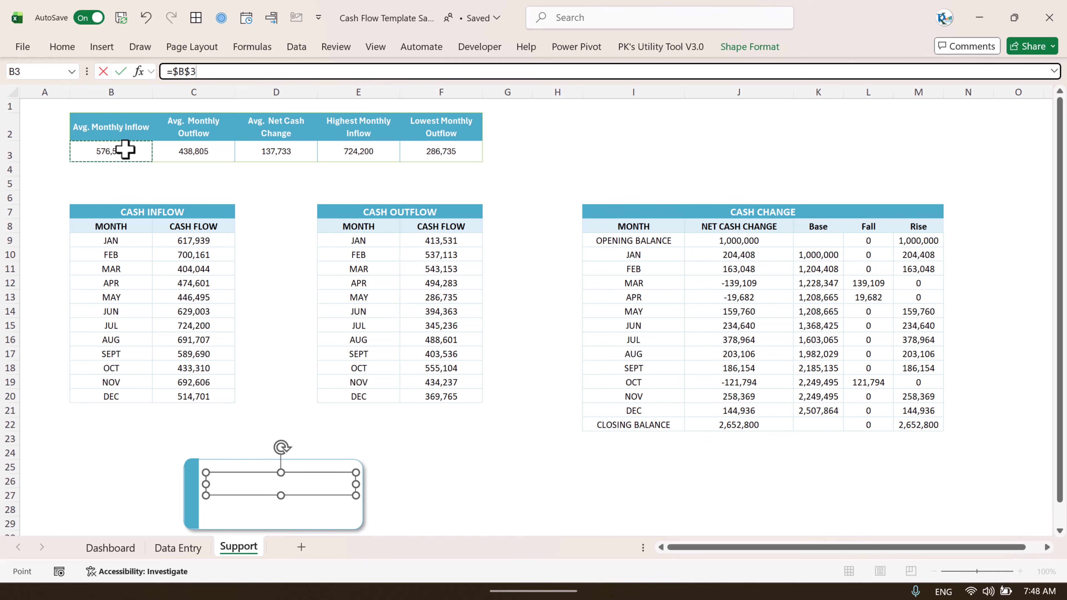
pyautogui.press('Return')
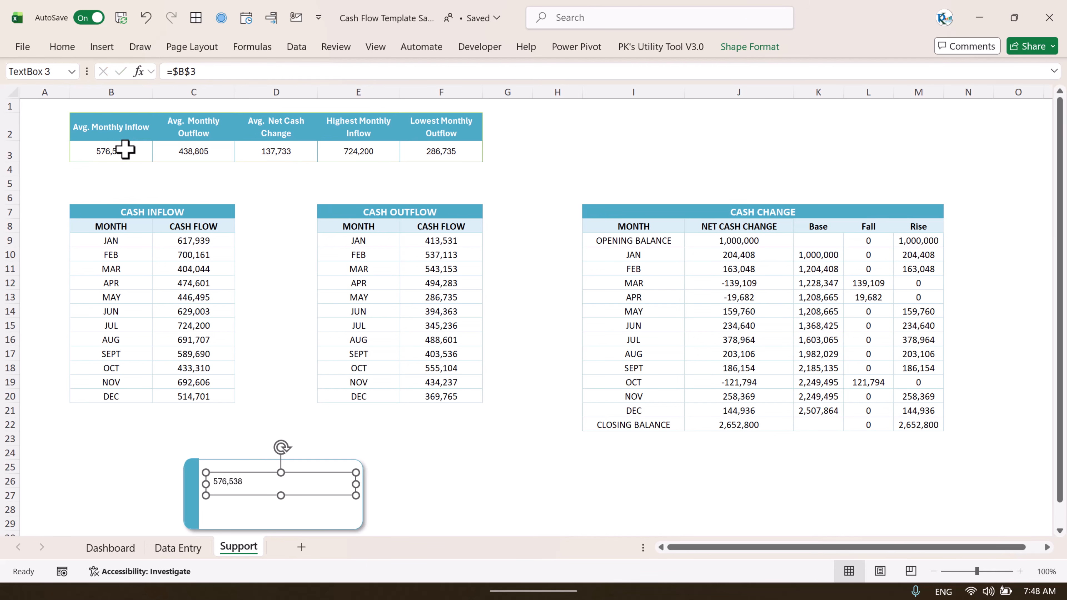
# Step: Center the linked value horizontally and vertically within its text box
pyautogui.click(74, 48)
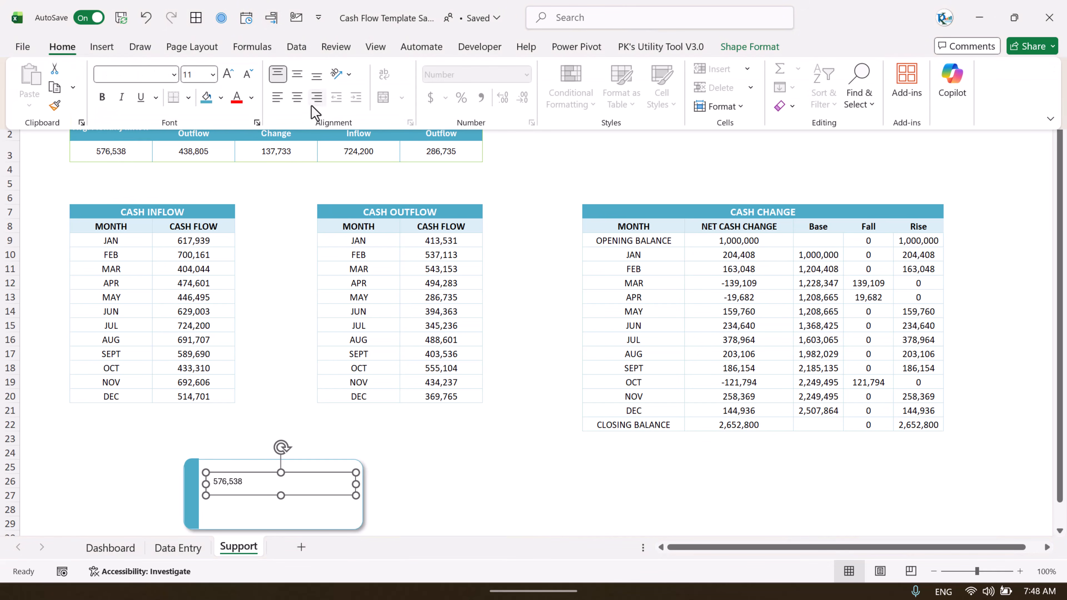
pyautogui.click(297, 97)
pyautogui.click(297, 74)
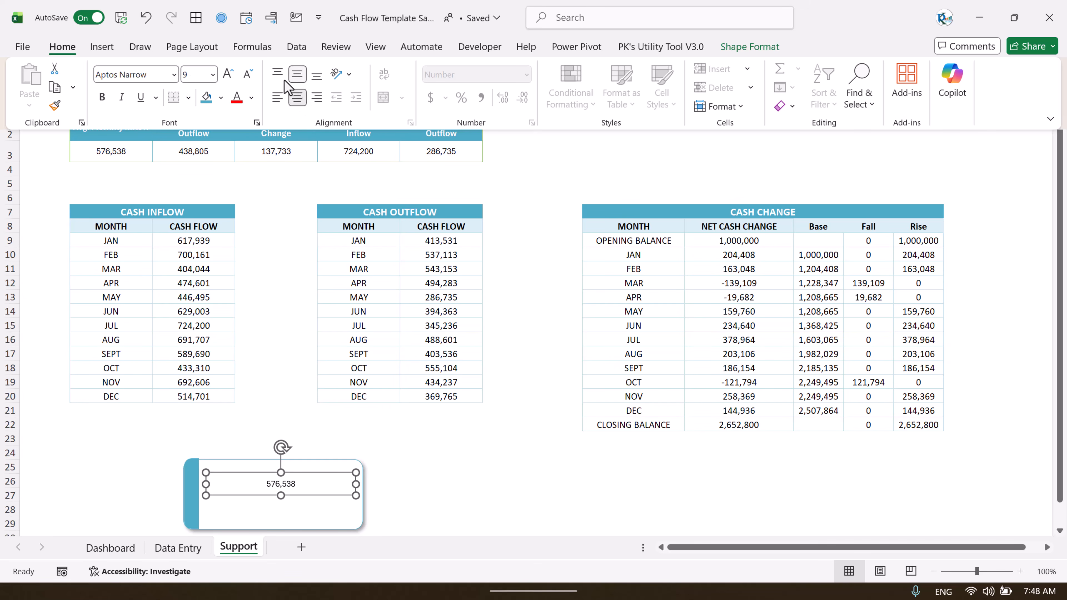
# Step: Color the card's value text black and enlarge it to 18 pt
pyautogui.click(252, 98)
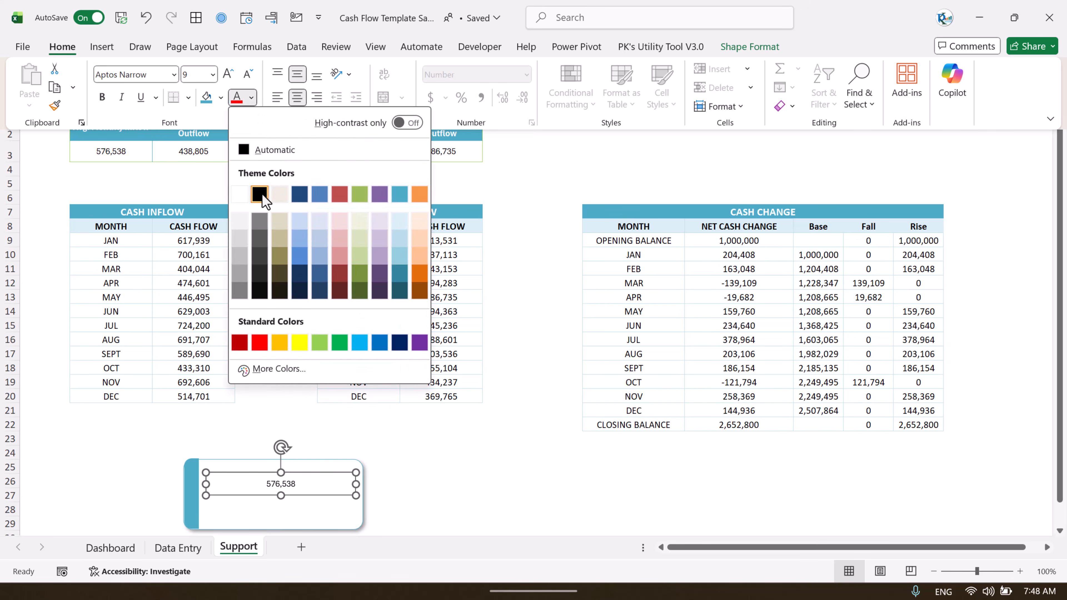
pyautogui.click(260, 193)
pyautogui.click(229, 74)
pyautogui.click(228, 74)
pyautogui.click(228, 74)
pyautogui.click(228, 74)
pyautogui.click(229, 74)
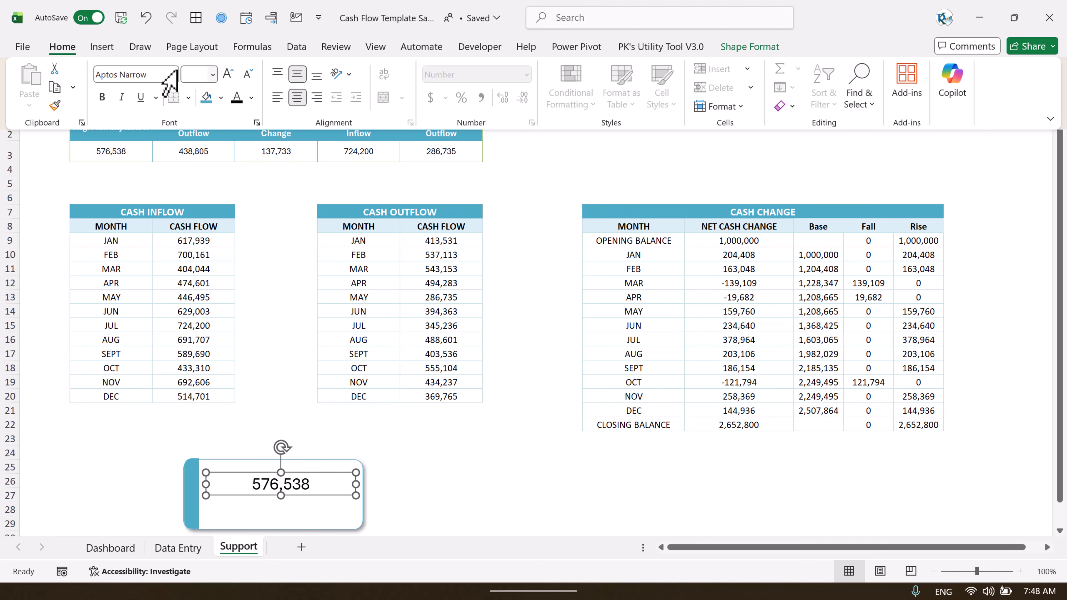
# Step: Change the value's font to Arial Rounded MT Bold and adjust its text box to about 0.36" high
pyautogui.click(156, 74)
pyautogui.write('Arial')
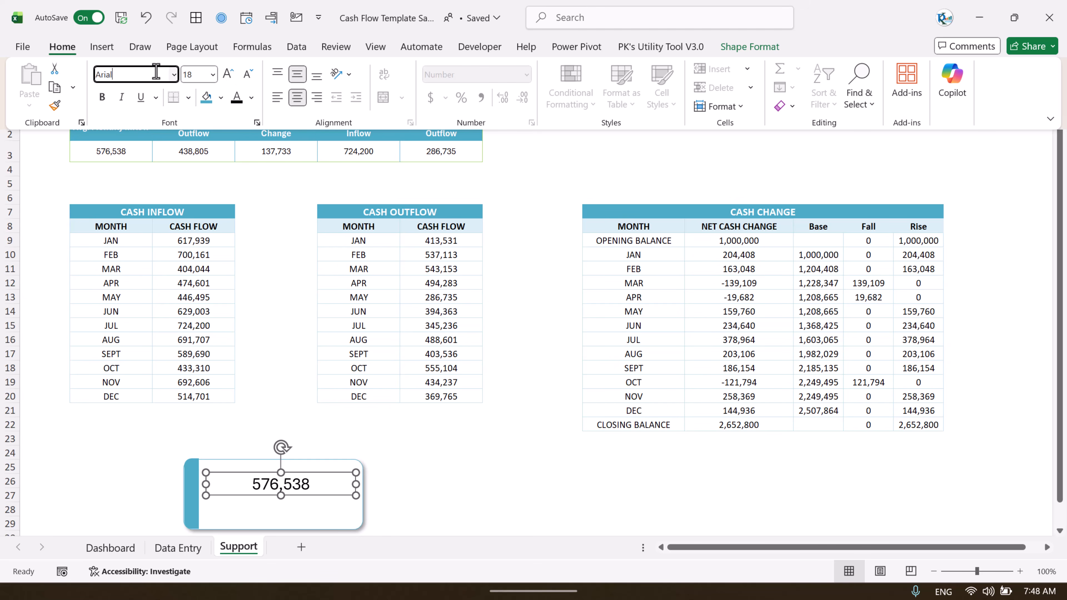
pyautogui.write(' Rounded MT B')
pyautogui.press('Return')
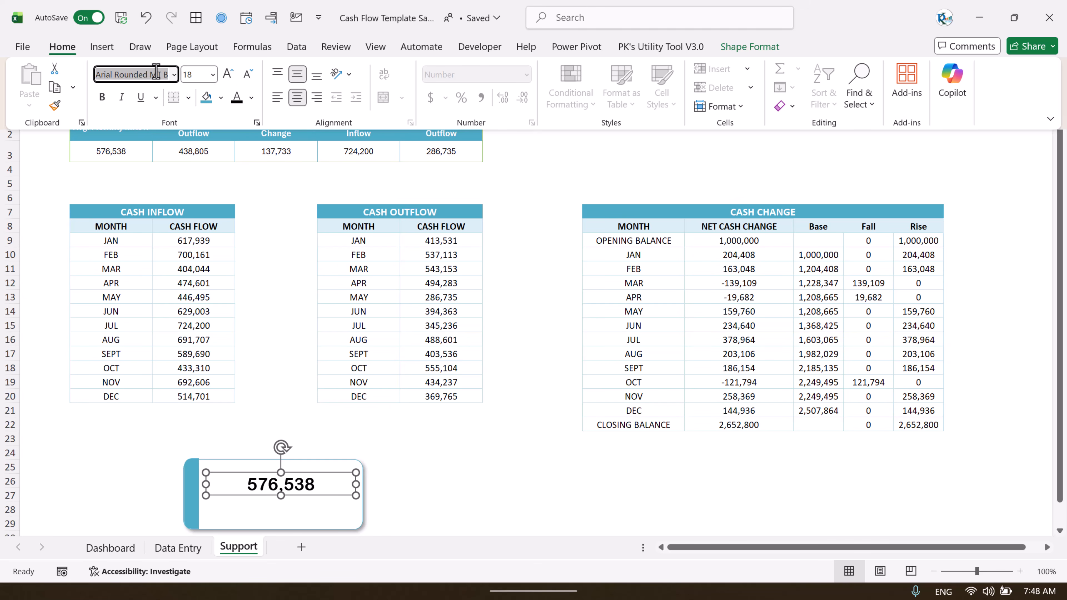
pyautogui.click(280, 495)
pyautogui.moveTo(281, 496); pyautogui.dragTo(309, 494)
# Step: Enter 123 in cell B3 to test the card's link, and undo the entry
pyautogui.click(137, 147)
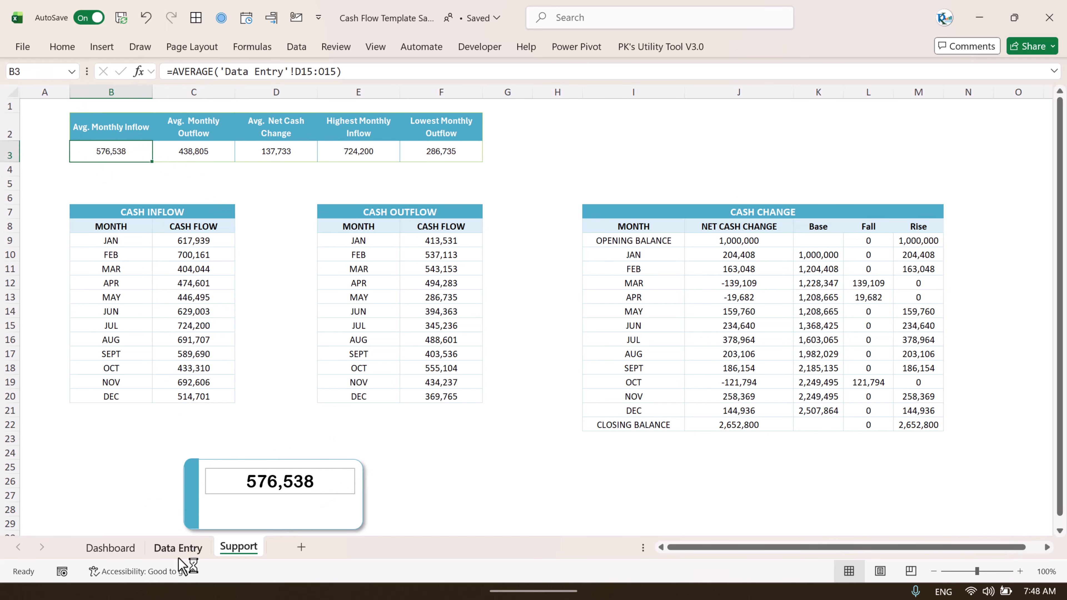
pyautogui.write('123')
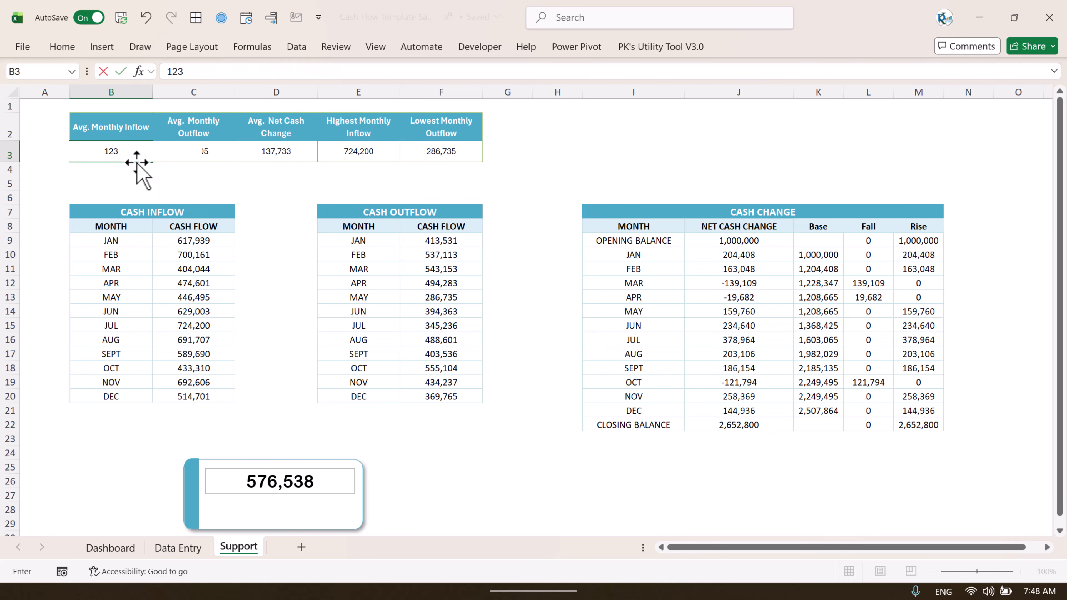
pyautogui.press('Return')
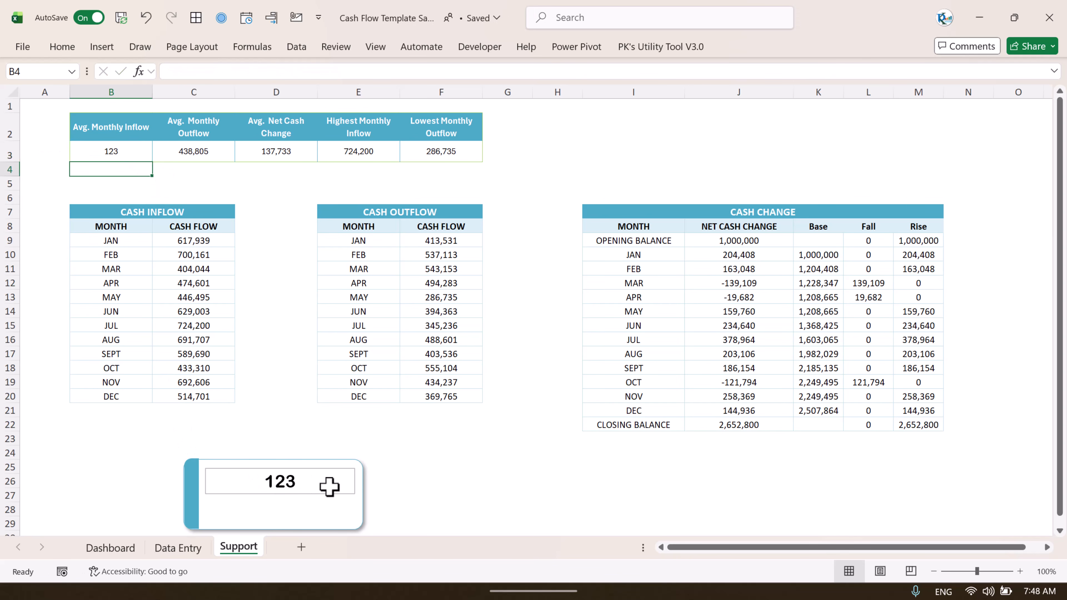
pyautogui.hotkey('ctrl', 'z')
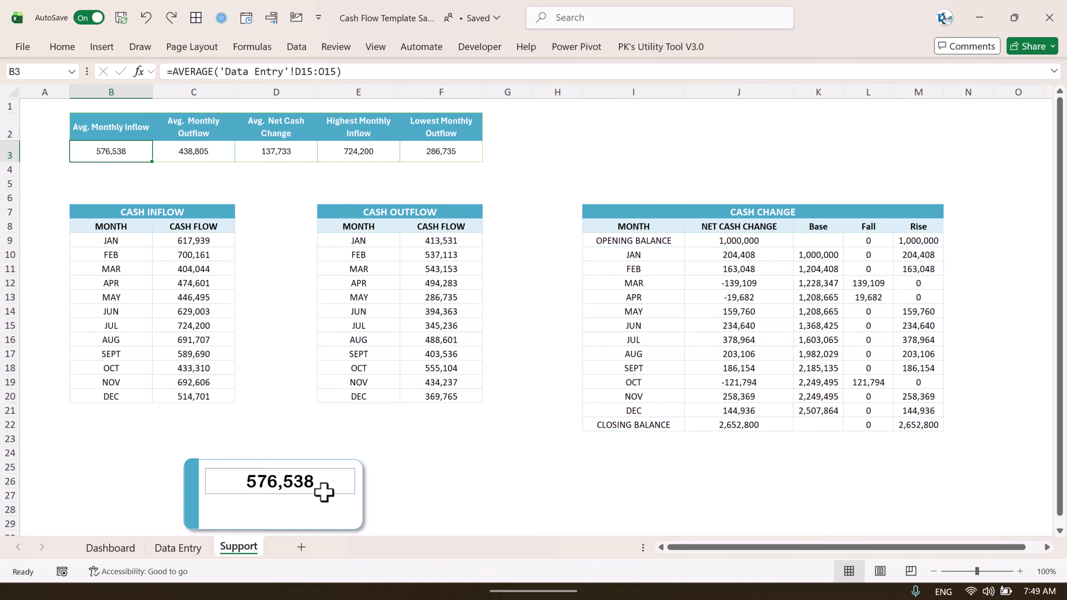
# Step: Remove the outline and the fill from the card's value text box
pyautogui.click(324, 492)
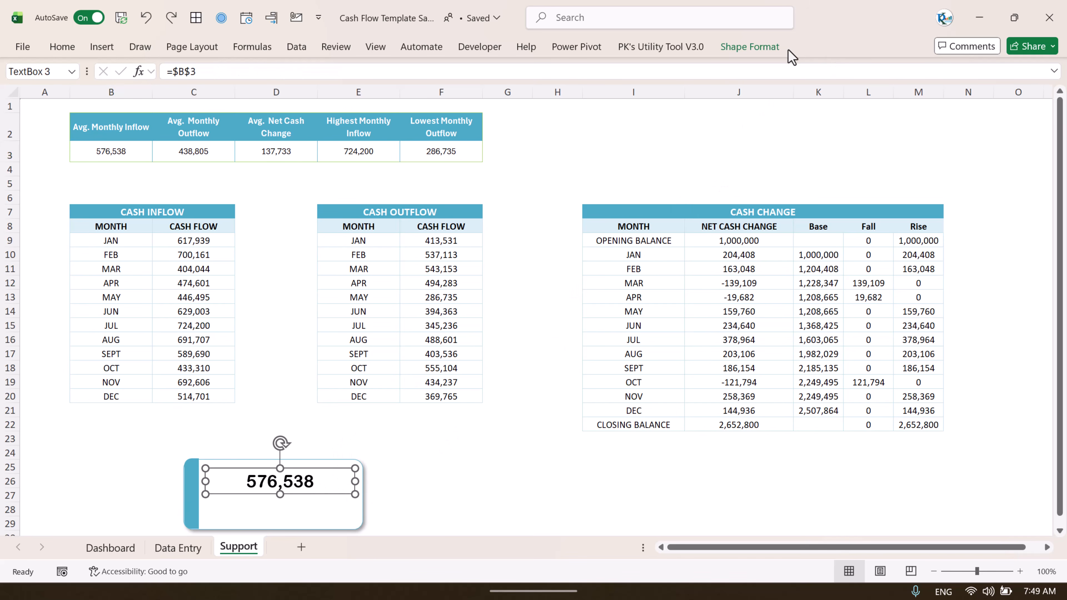
pyautogui.click(759, 49)
pyautogui.click(403, 87)
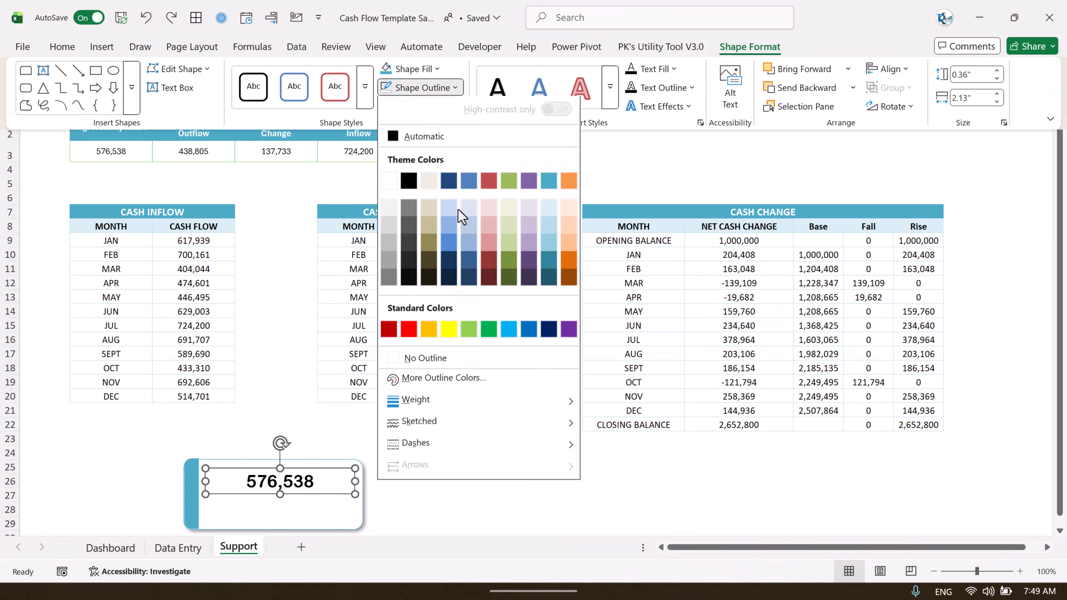
pyautogui.press('Escape')
pyautogui.click(410, 68)
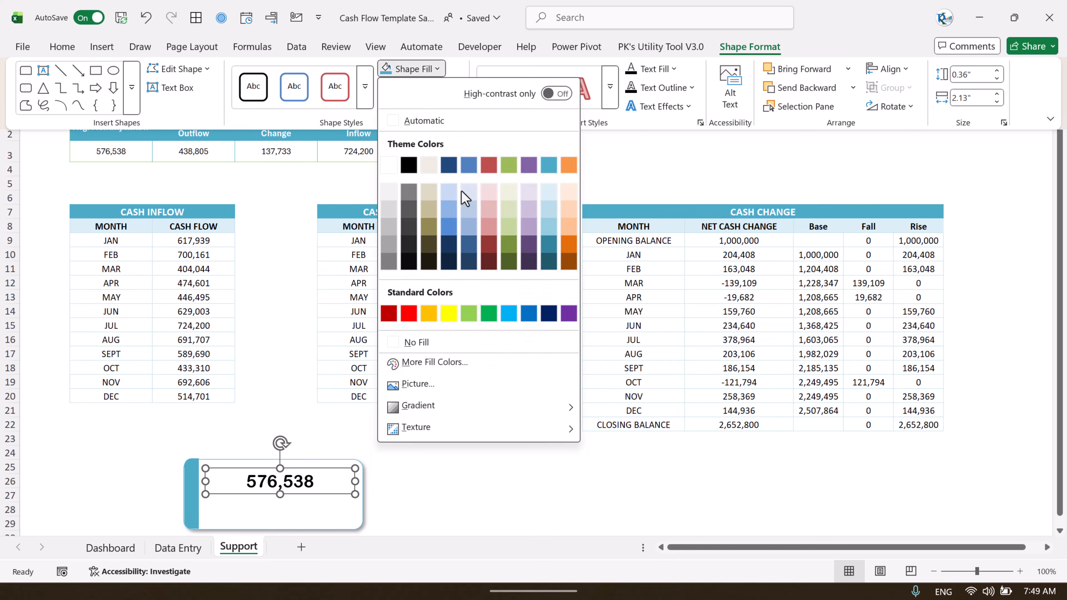
pyautogui.click(453, 343)
pyautogui.click(460, 428)
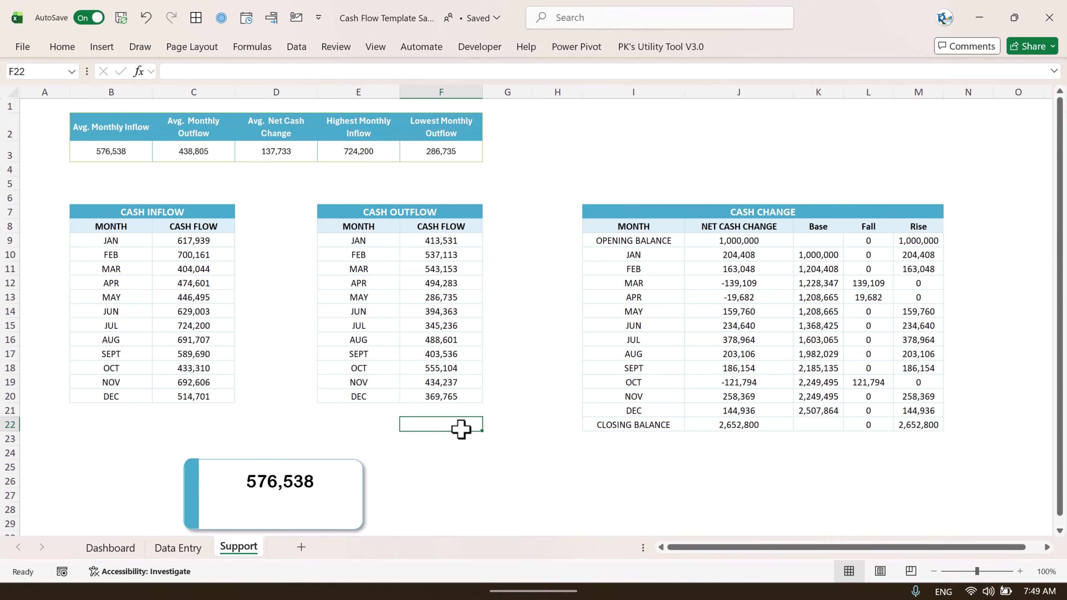
# Step: Duplicate the value text box and place the copy directly below it inside the card
pyautogui.click(296, 486)
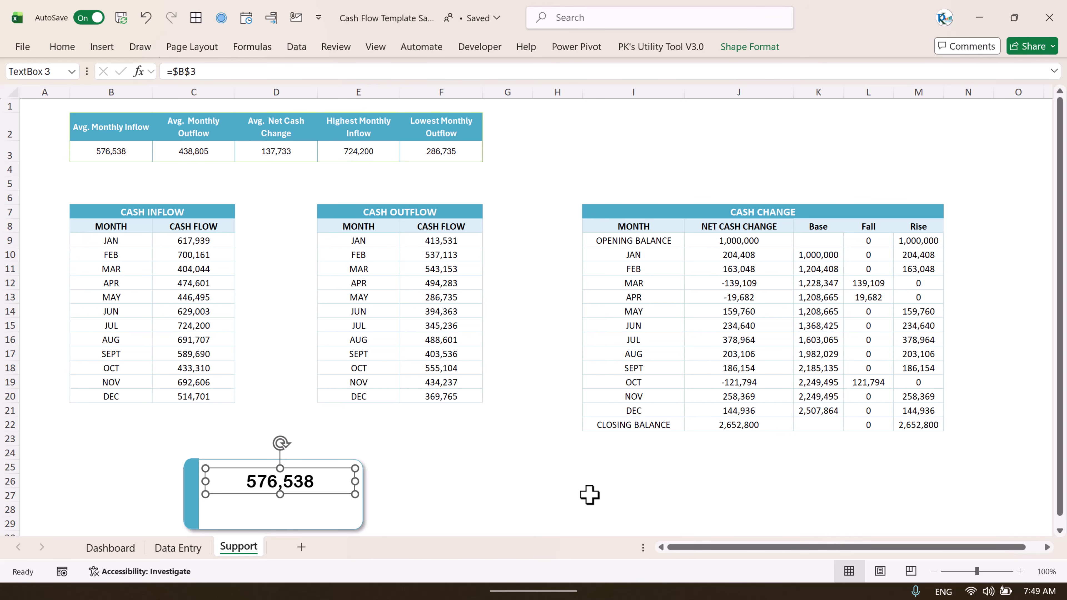
pyautogui.hotkey('ctrl', 'd')
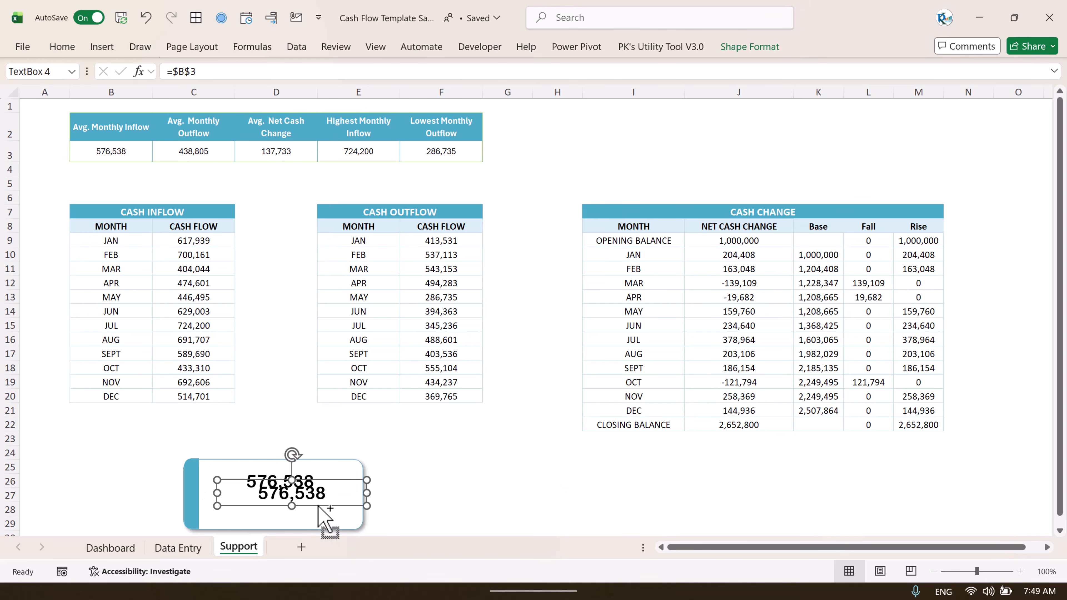
pyautogui.moveTo(326, 520)
pyautogui.mouseDown()
pyautogui.moveTo(314, 510)
pyautogui.moveTo(310, 523)
pyautogui.mouseUp()
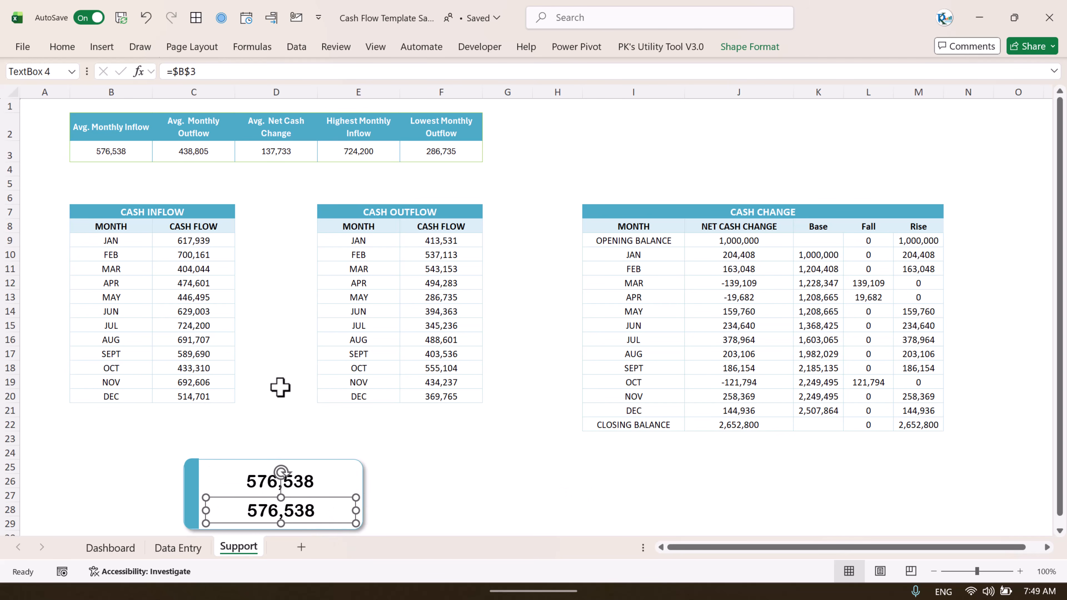
# Step: Link the duplicated text box to the Avg. Monthly Inflow heading with =$B$2
pyautogui.tripleClick(218, 71)
pyautogui.write('=')
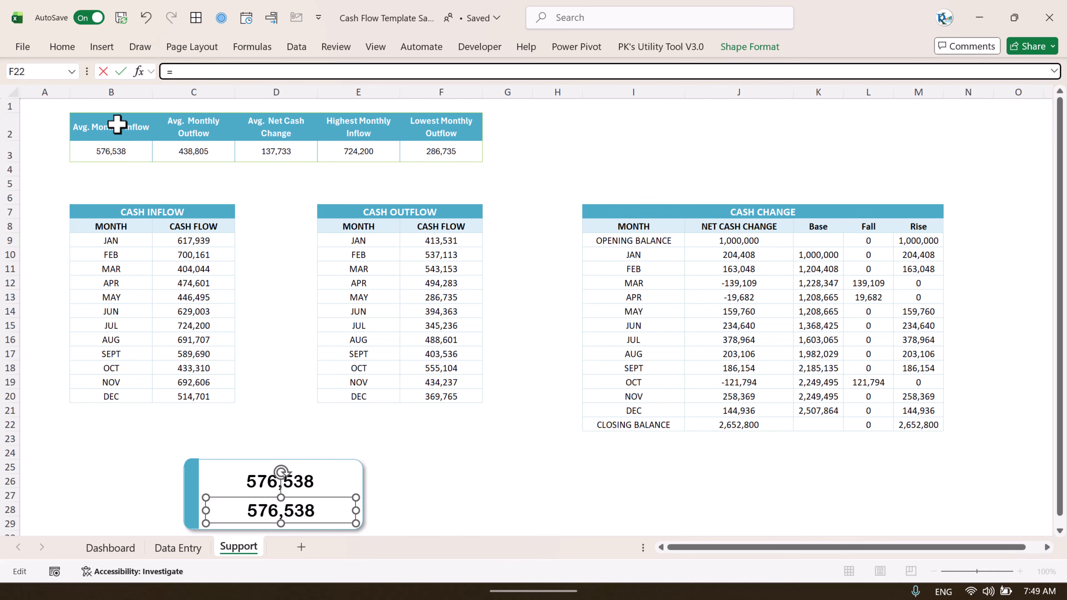
pyautogui.click(119, 125)
pyautogui.press('Return')
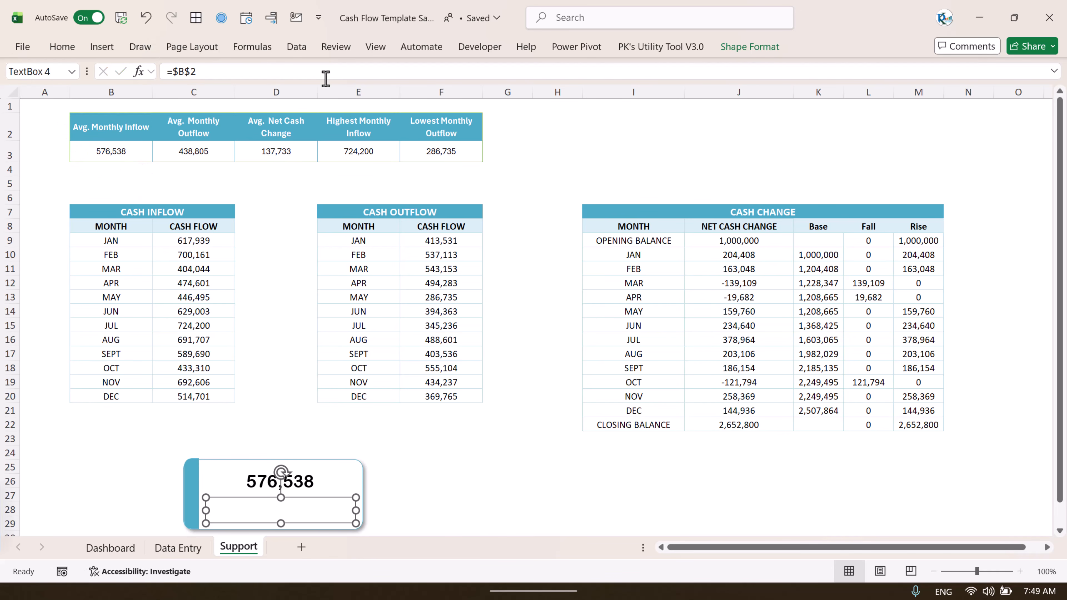
# Step: Set the card's label text to 10 pt and compare the card with the KPI cards on the Dashboard sheet
pyautogui.click(62, 46)
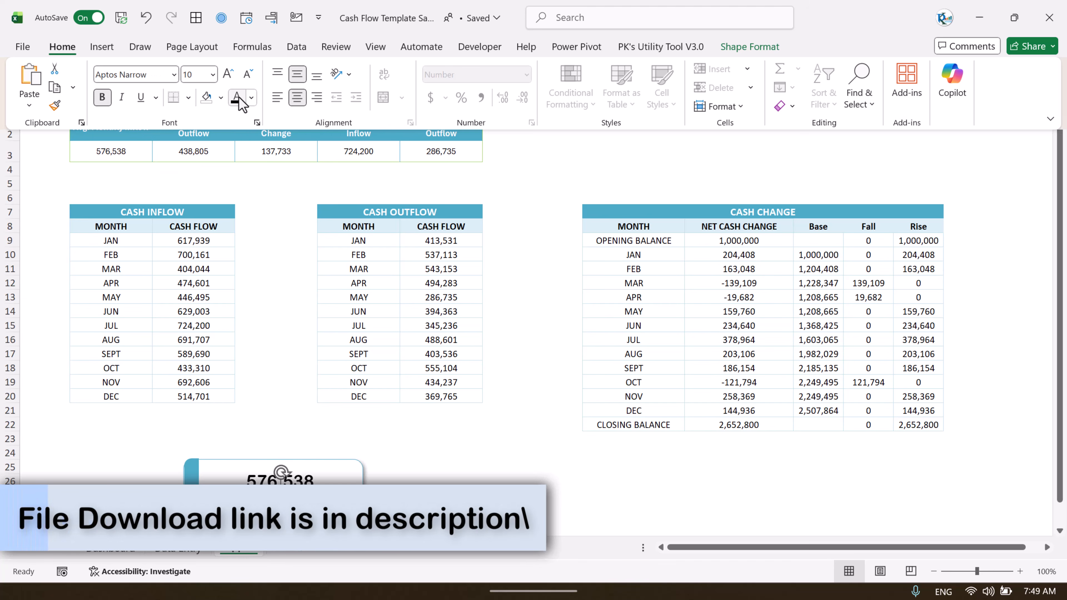
pyautogui.click(242, 92)
pyautogui.click(248, 74)
pyautogui.click(248, 75)
pyautogui.click(247, 76)
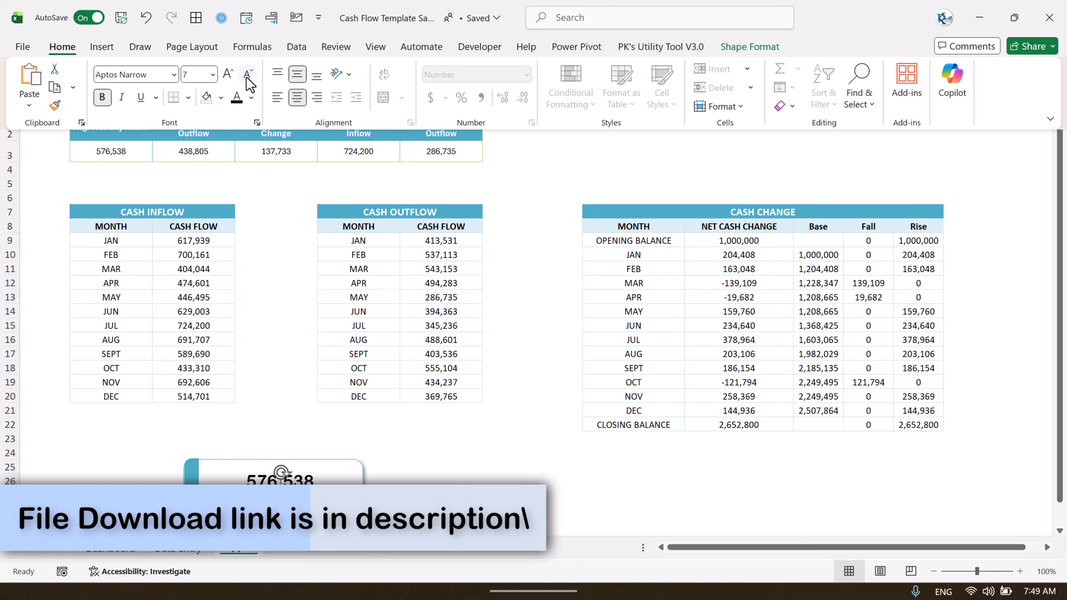
pyautogui.click(247, 76)
pyautogui.click(228, 75)
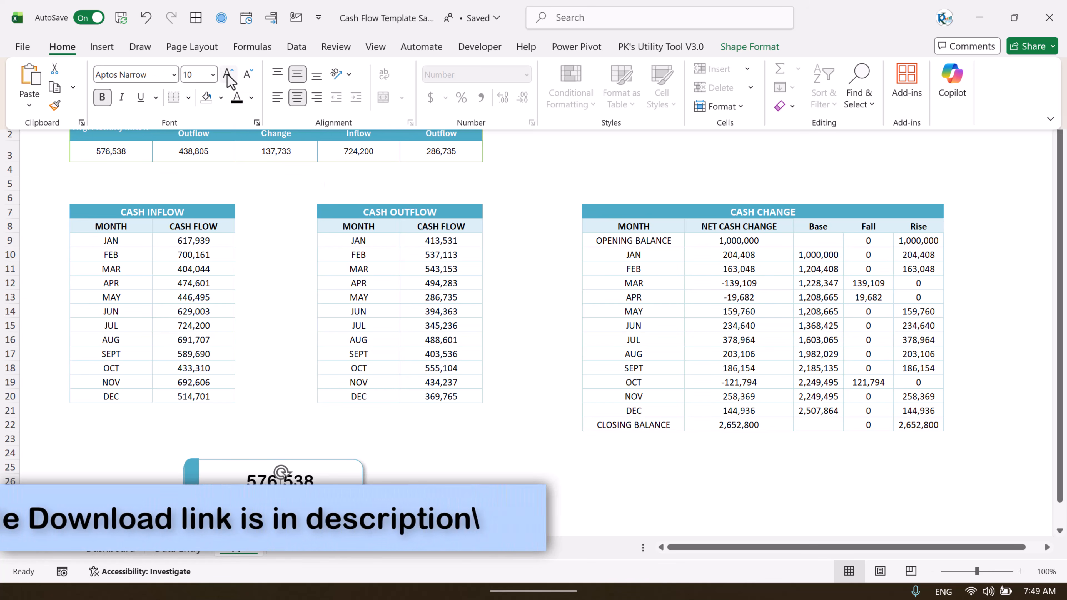
pyautogui.click(440, 424)
pyautogui.click(109, 551)
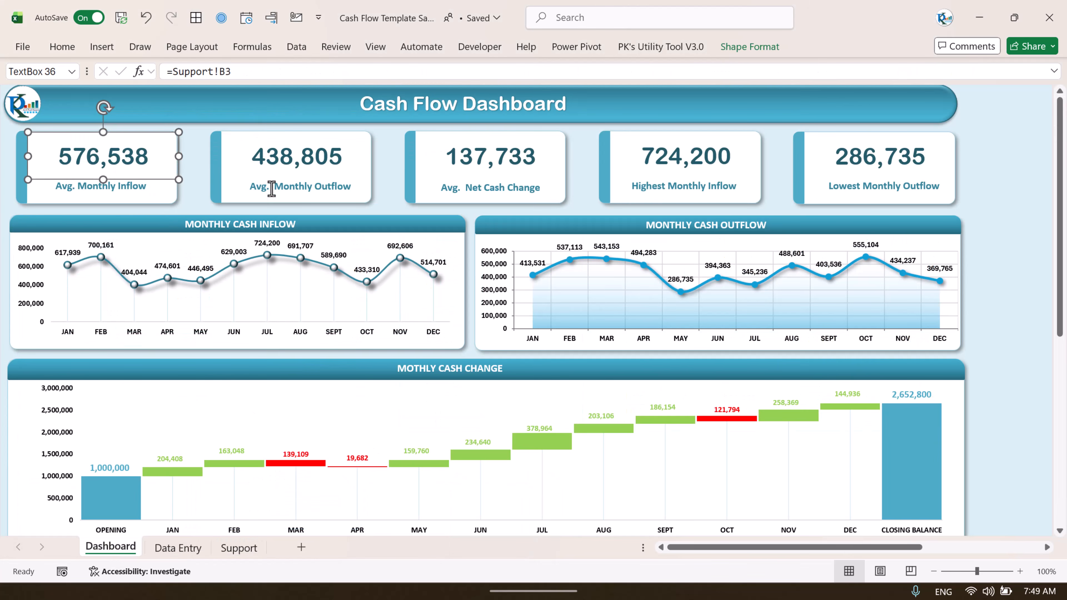
pyautogui.click(239, 548)
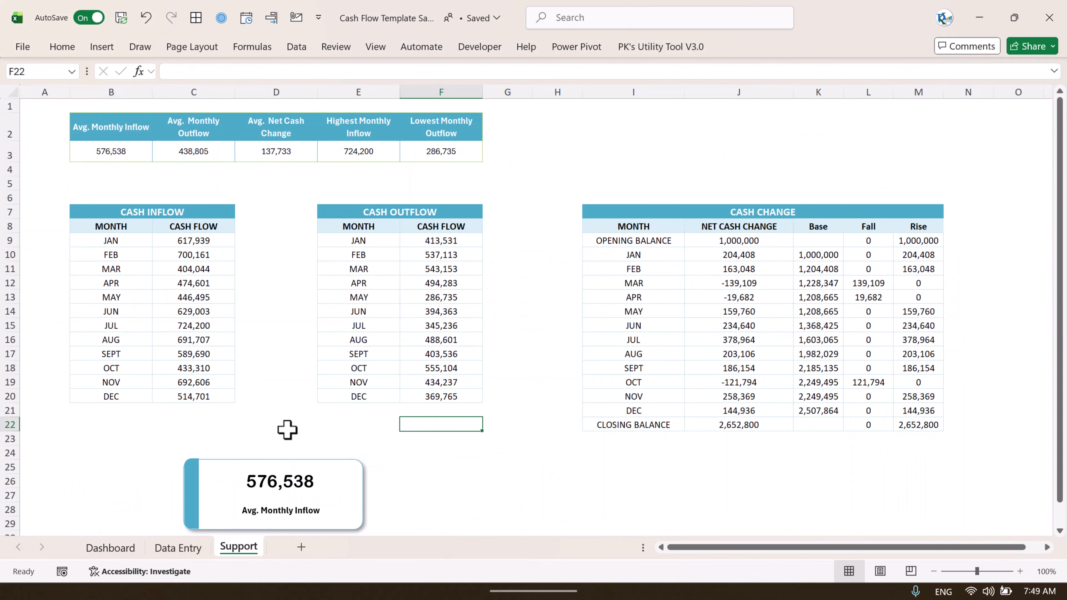
# Step: Set the font color of the card's value and label text to a darker theme aqua and compare with the Dashboard KPI cards
pyautogui.click(278, 511)
pyautogui.click(63, 46)
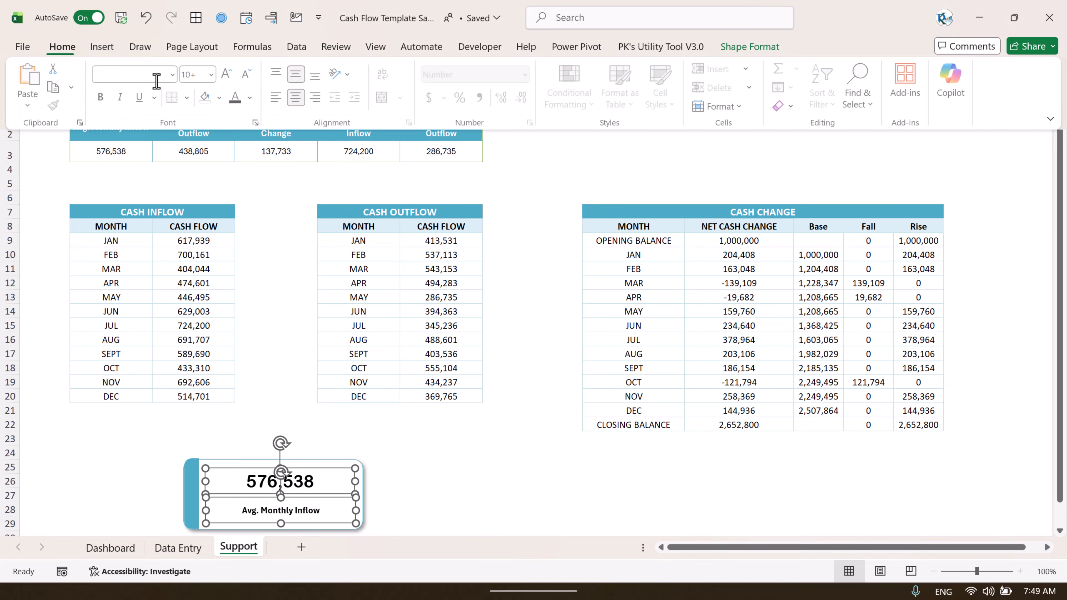
pyautogui.click(251, 97)
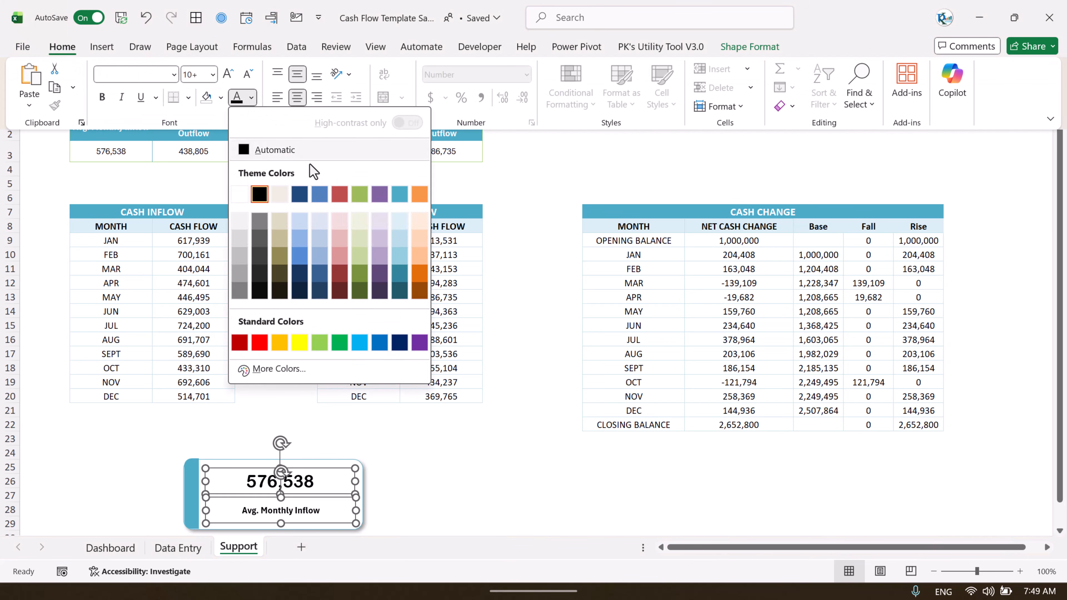
pyautogui.click(400, 283)
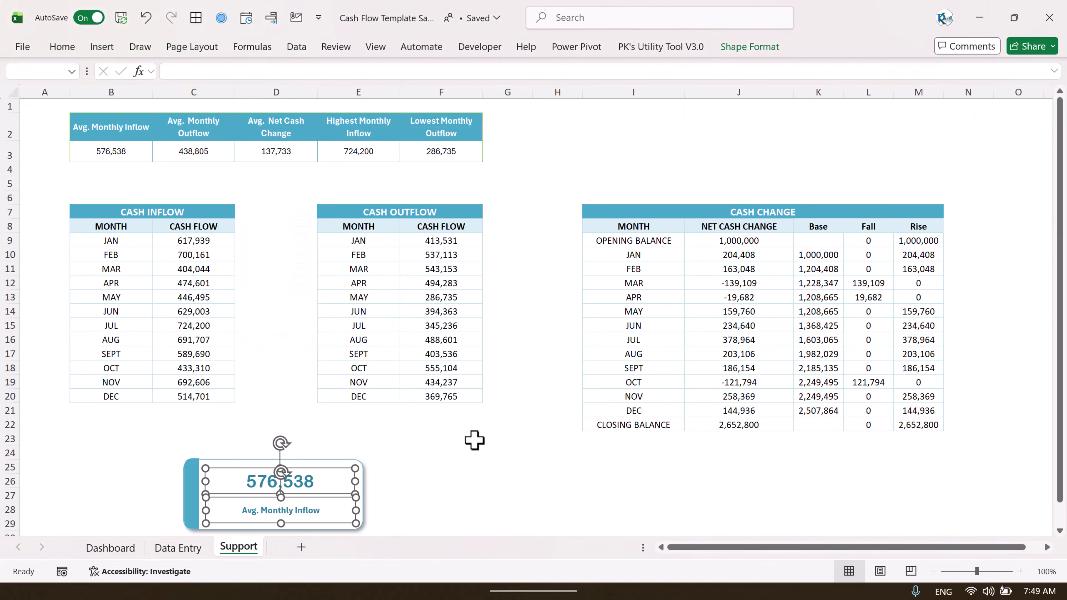
pyautogui.click(489, 426)
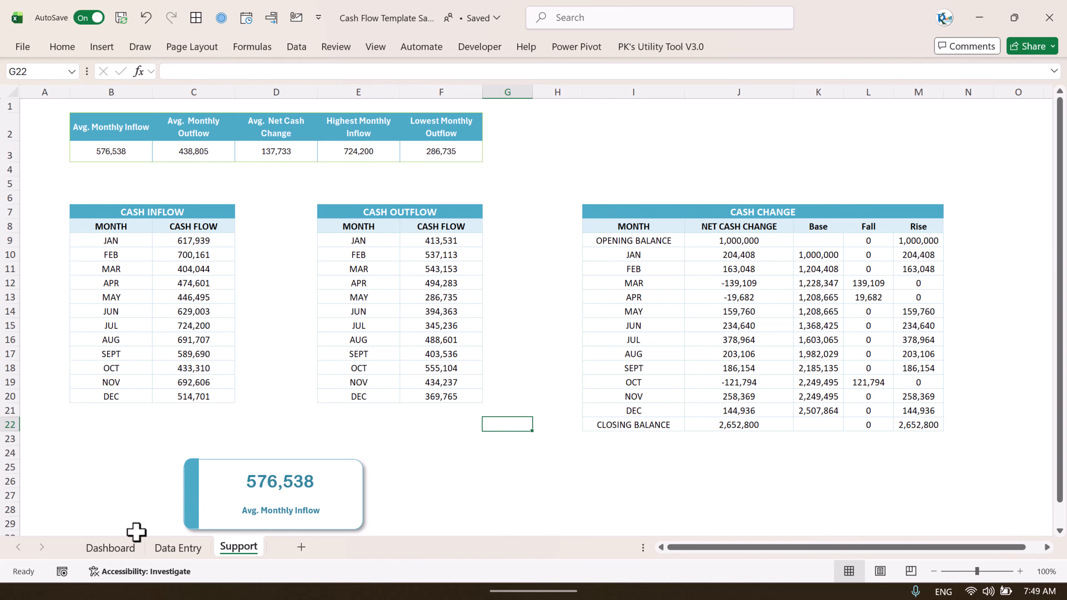
pyautogui.click(105, 548)
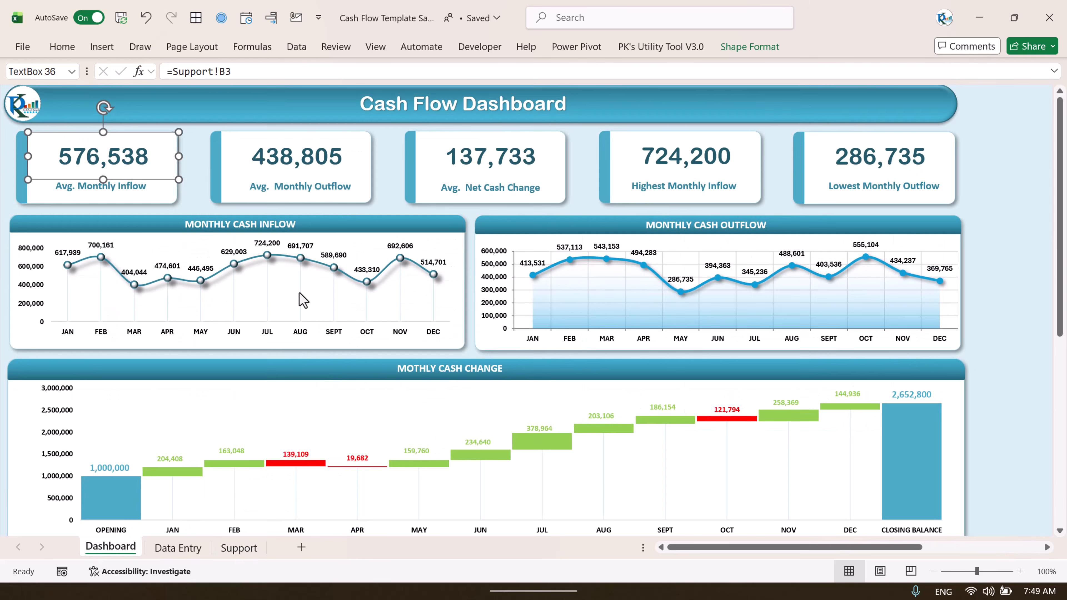
pyautogui.click(237, 549)
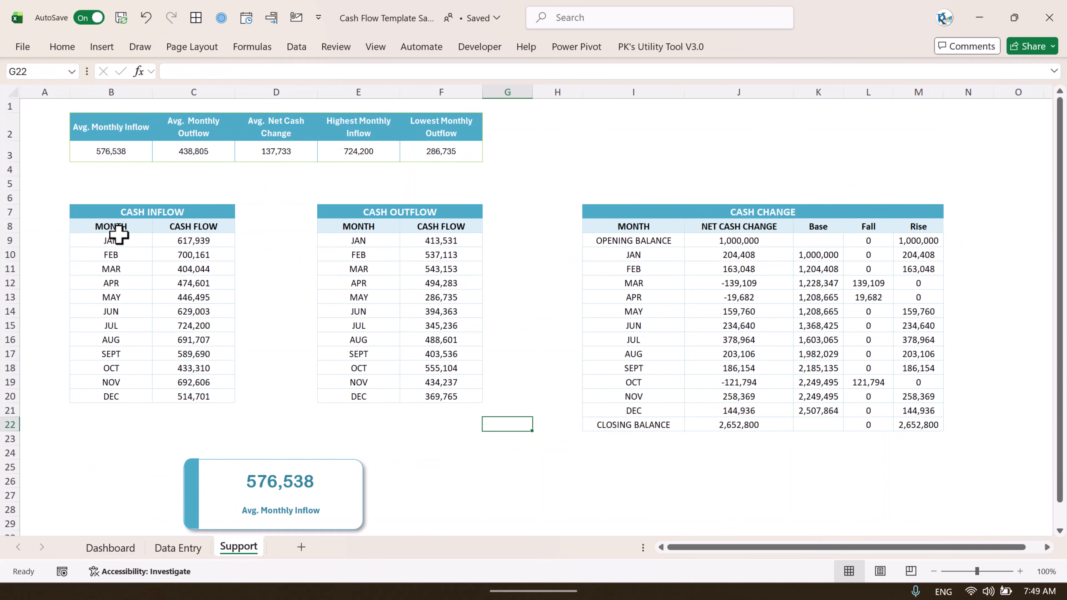
# Step: Examine the INDEX-MATCH formula in January's Cash Inflow cell and the Data Entry ranges it looks up
pyautogui.moveTo(119, 232); pyautogui.dragTo(127, 382)
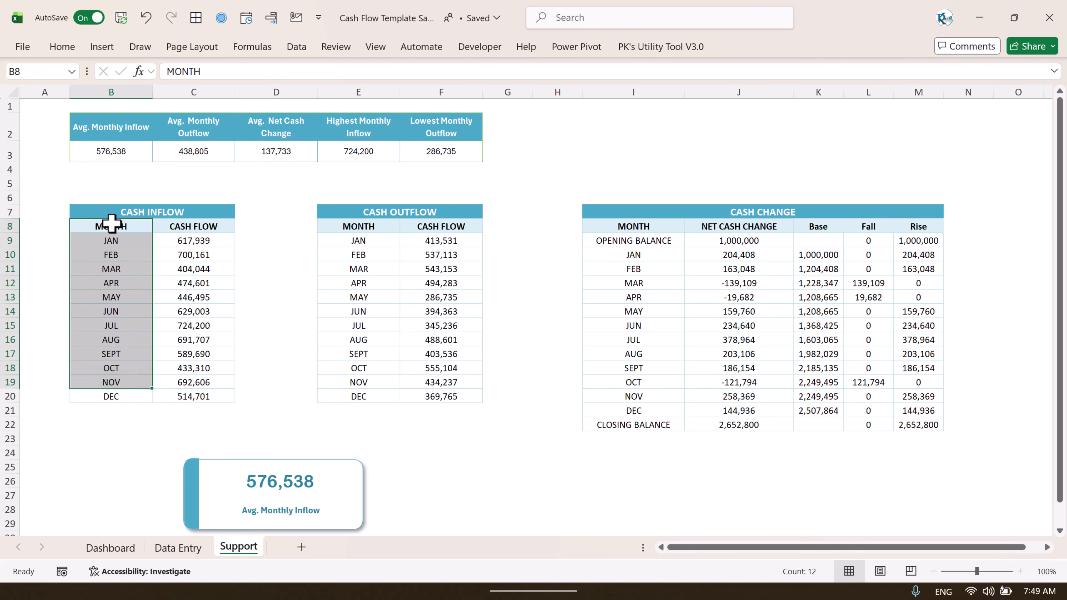
pyautogui.click(126, 253)
pyautogui.click(203, 227)
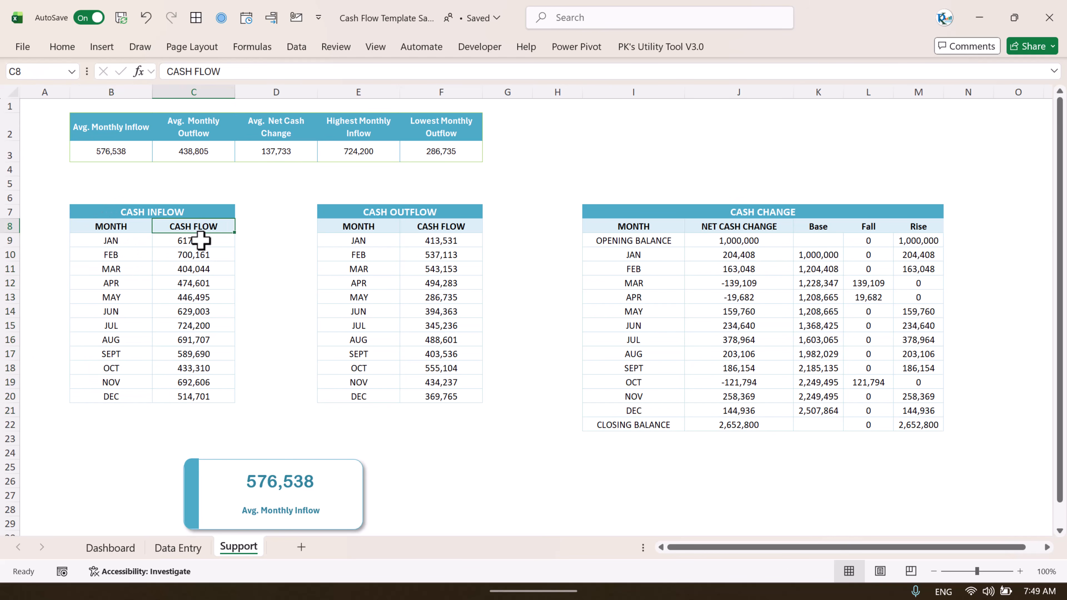
pyautogui.click(206, 242)
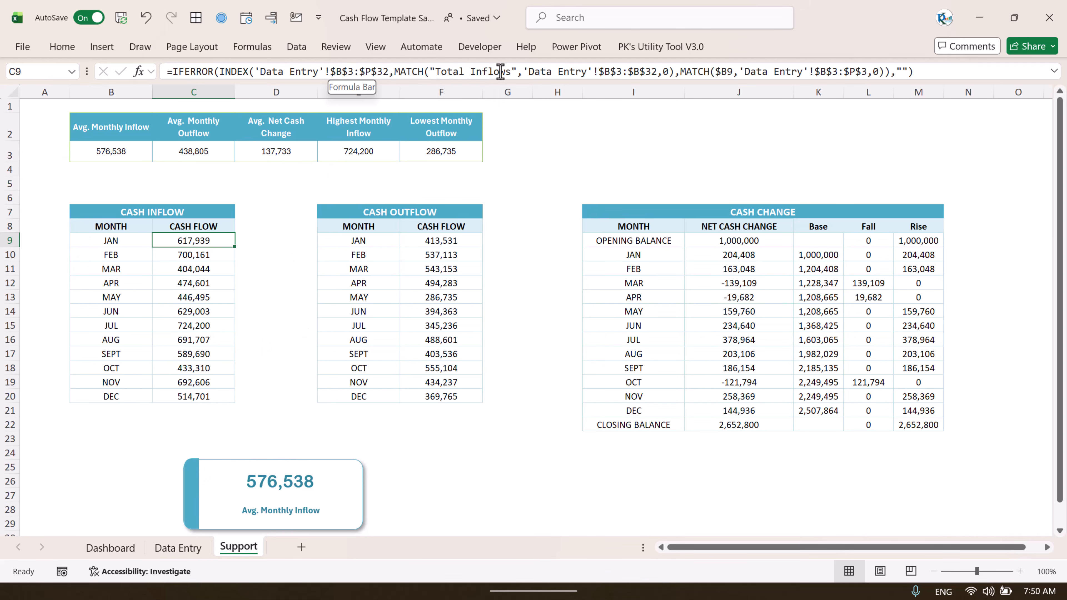
pyautogui.click(178, 547)
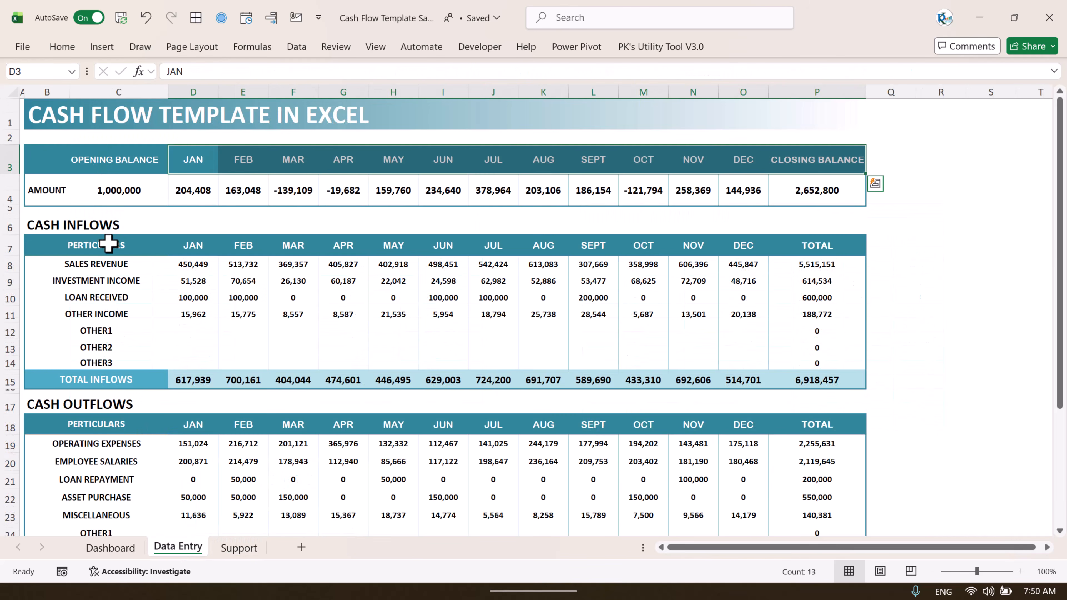
pyautogui.click(105, 91)
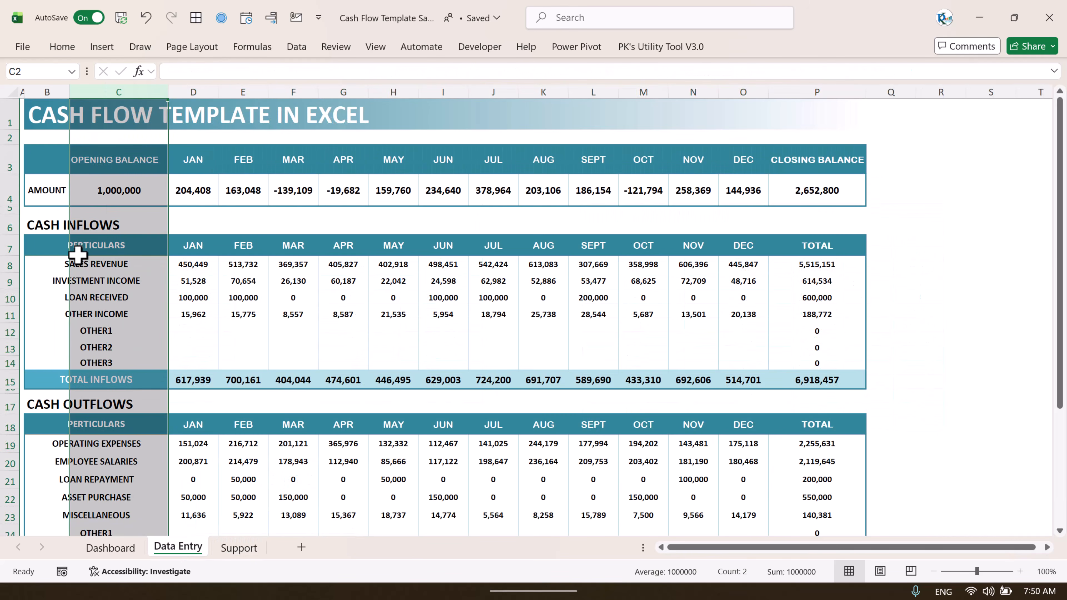
pyautogui.click(42, 381)
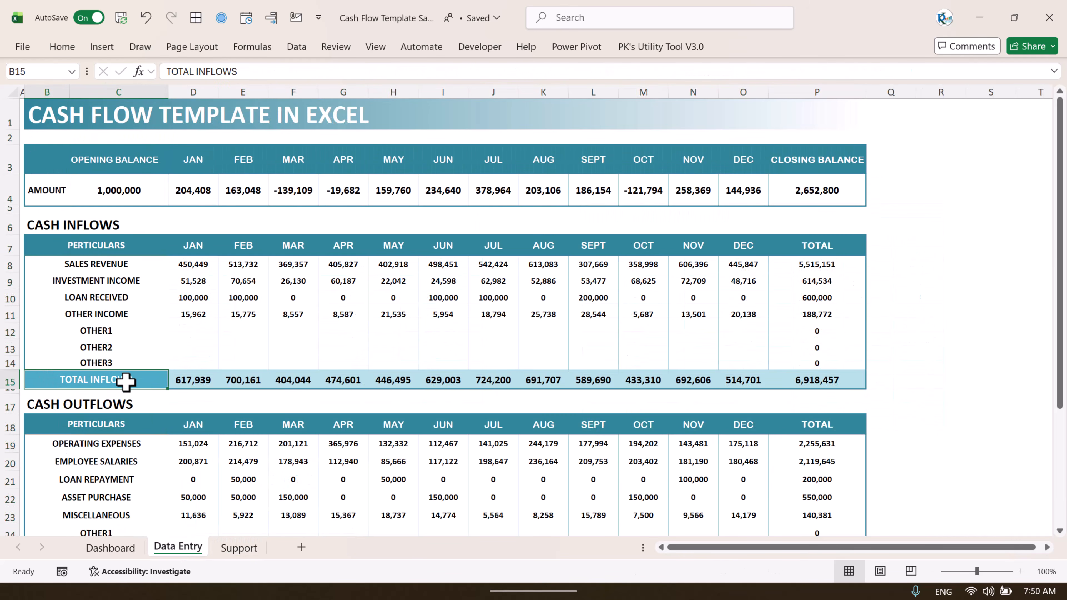
pyautogui.click(244, 554)
pyautogui.doubleClick(719, 76)
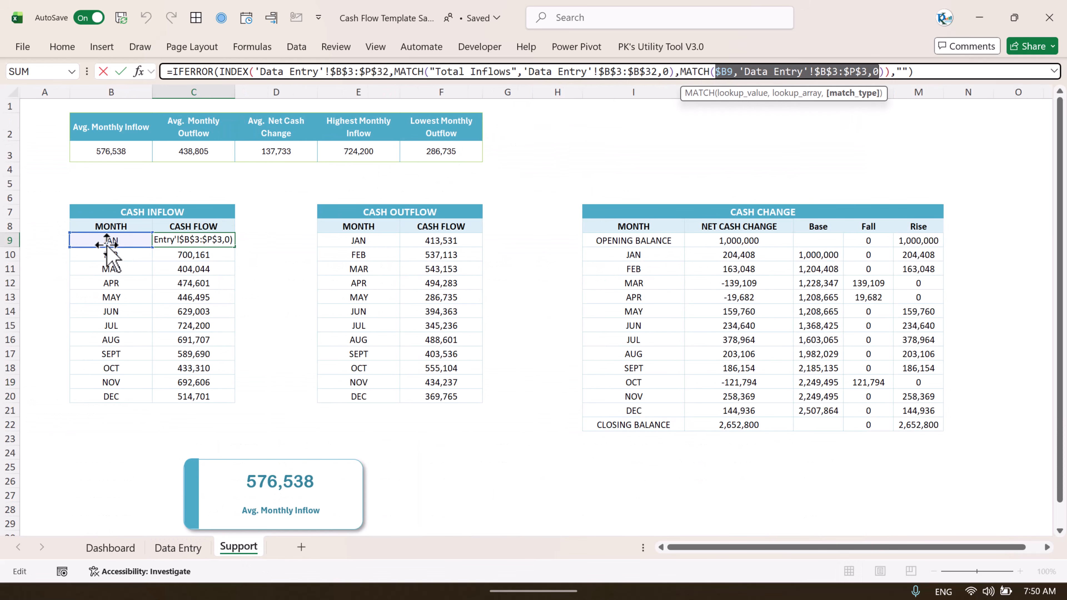
pyautogui.press('Escape')
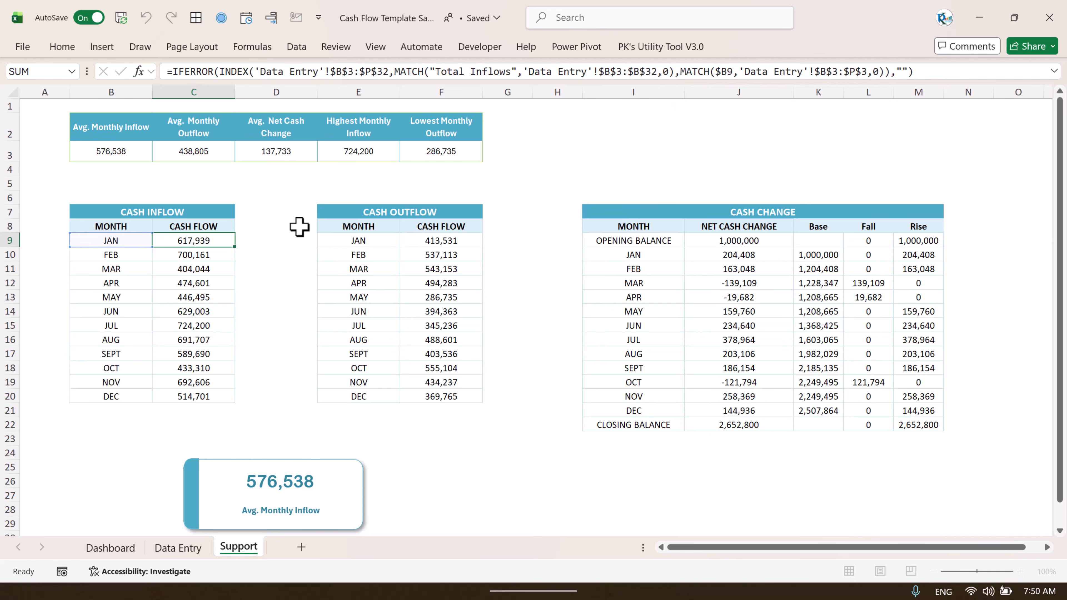
# Step: Review the formula columns of the Cash Inflow, Cash Outflow and Cash Change tables
pyautogui.moveTo(206, 241); pyautogui.dragTo(206, 396)
pyautogui.moveTo(439, 247); pyautogui.dragTo(446, 396)
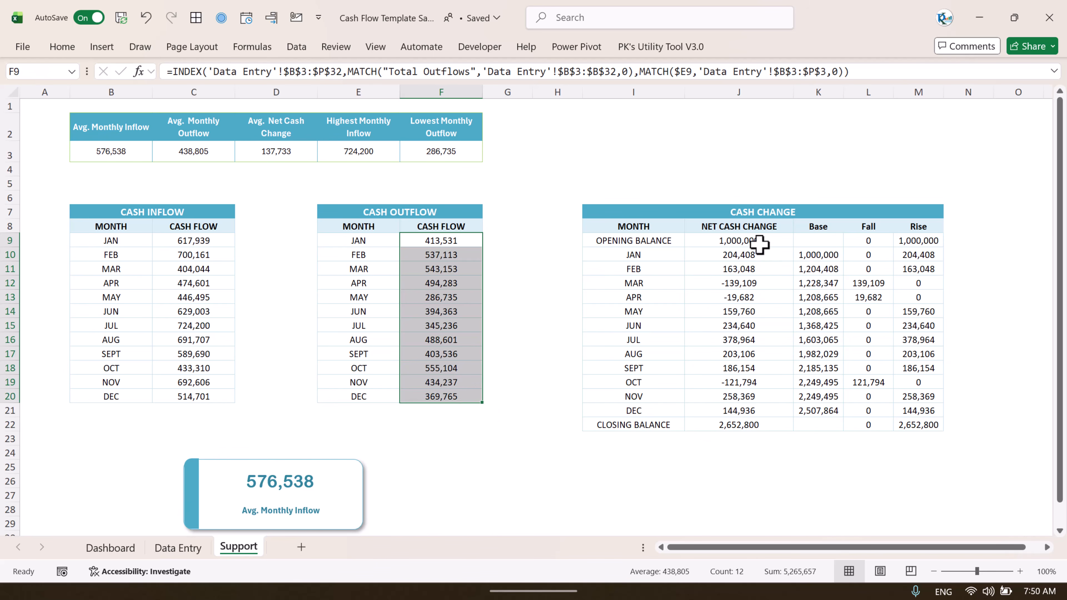
pyautogui.moveTo(760, 244); pyautogui.dragTo(760, 416)
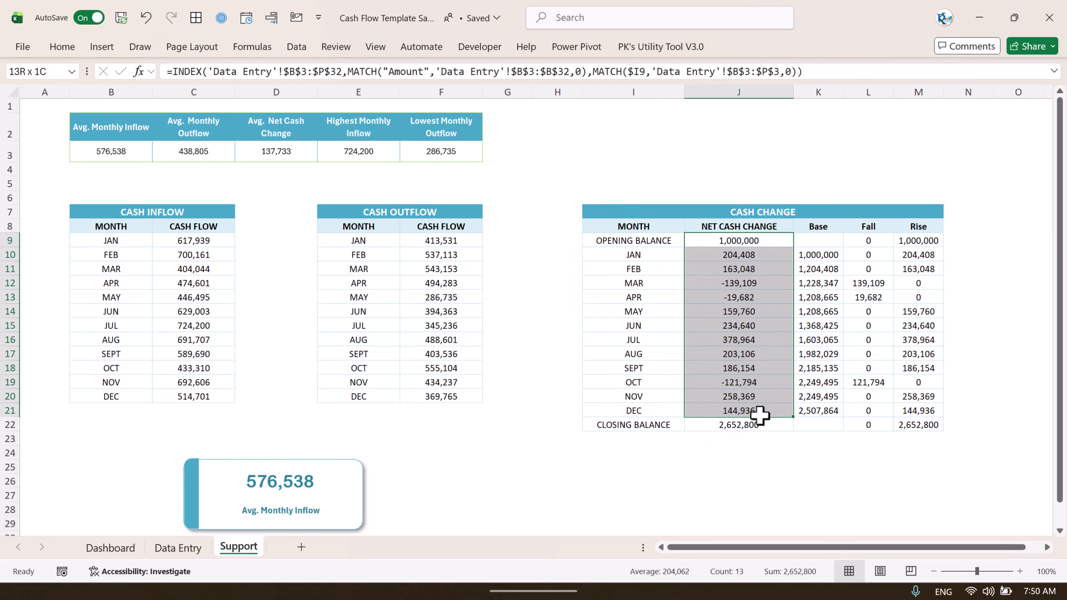
pyautogui.click(208, 248)
# Step: Insert a Line with Markers chart from the Cash Inflow table's MONTH and CASH FLOW columns, headers through DEC
pyautogui.click(99, 227)
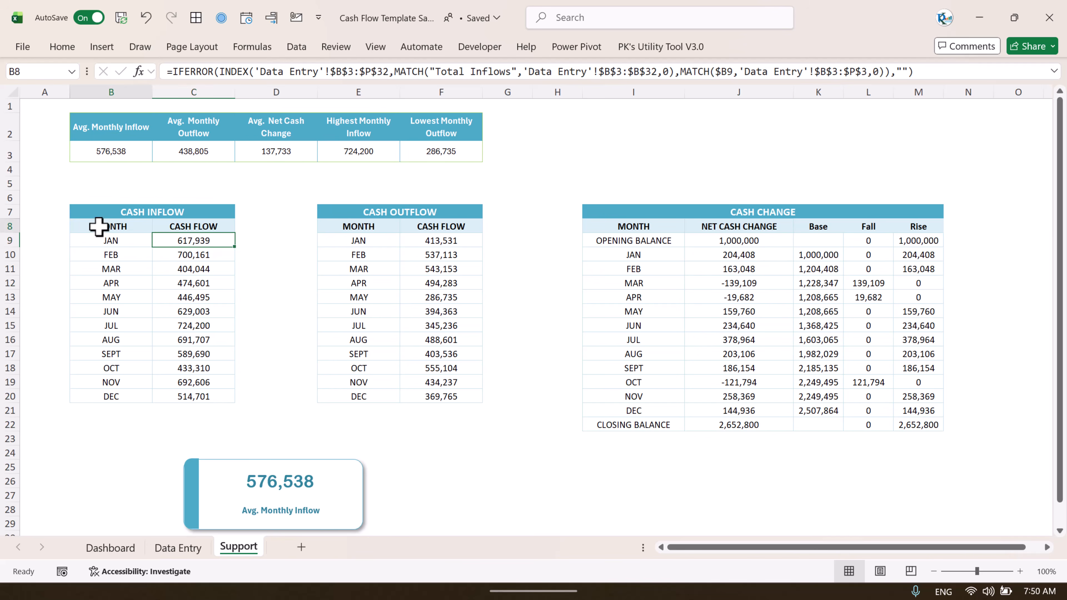
pyautogui.moveTo(98, 227); pyautogui.dragTo(202, 393)
pyautogui.click(104, 48)
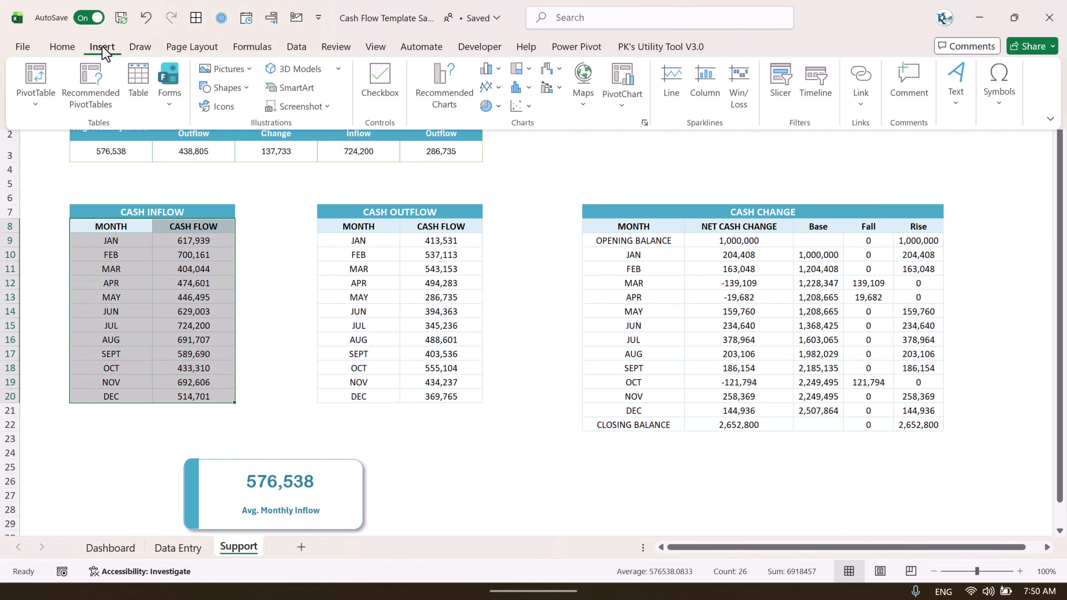
pyautogui.click(494, 87)
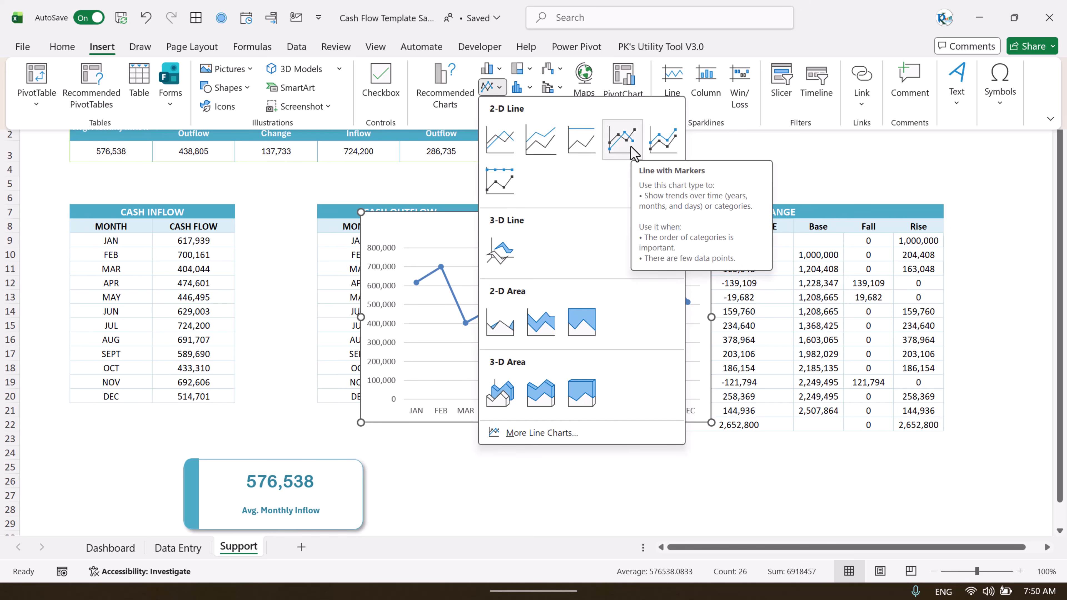
pyautogui.click(623, 139)
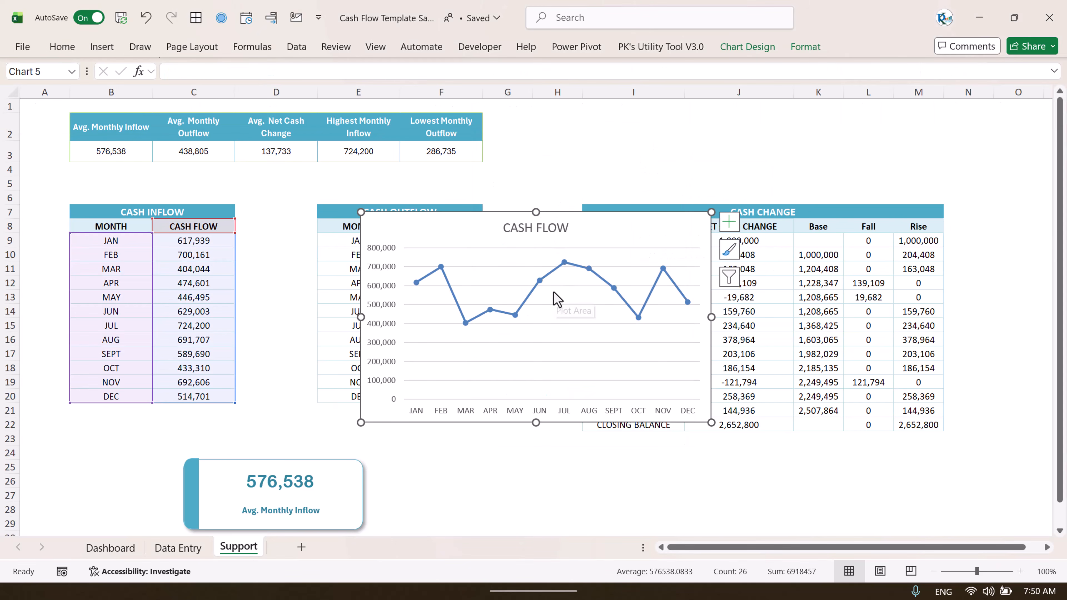
# Step: Compare the new line chart with the Dashboard's inflow chart, move it beside the Cash Inflow table and widen it
pyautogui.click(111, 551)
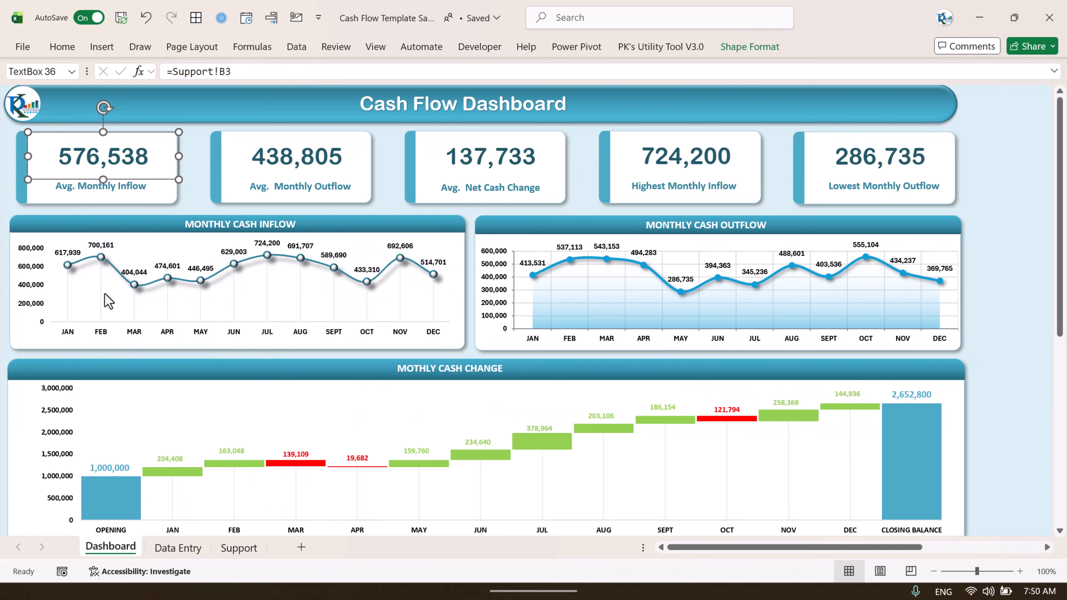
pyautogui.click(251, 550)
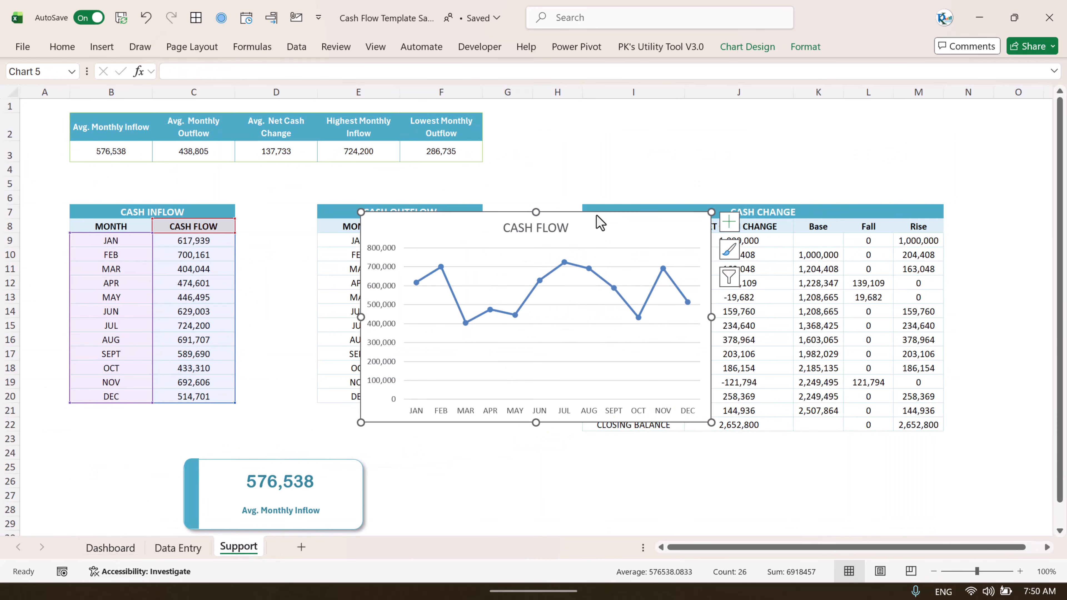
pyautogui.moveTo(600, 222); pyautogui.dragTo(490, 189)
pyautogui.moveTo(601, 283); pyautogui.dragTo(673, 283)
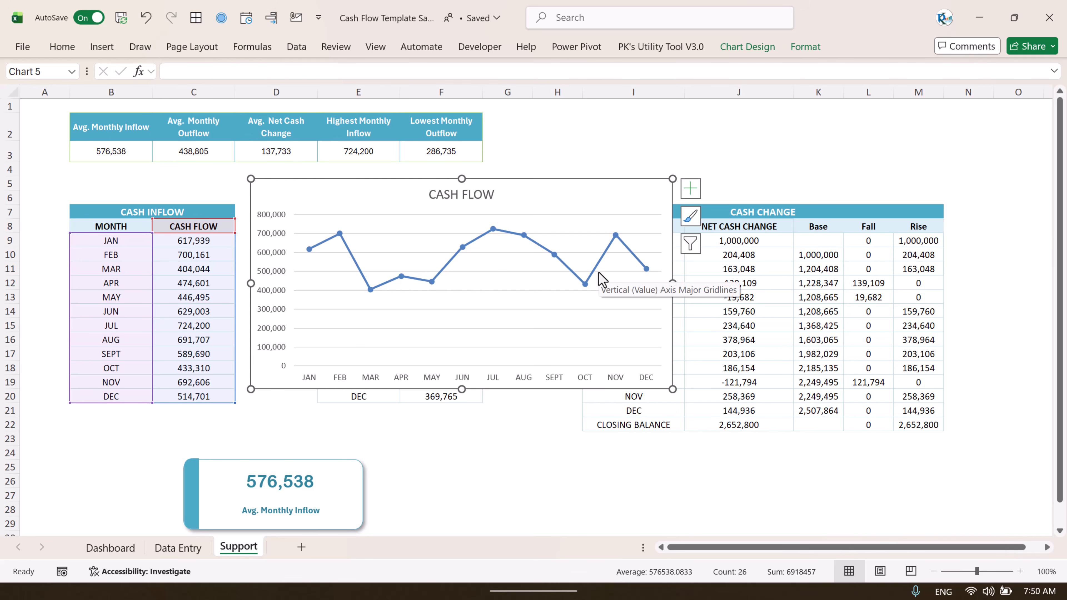
# Step: Check the line chart against the Dashboard once more and delete it from the Support sheet
pyautogui.click(113, 548)
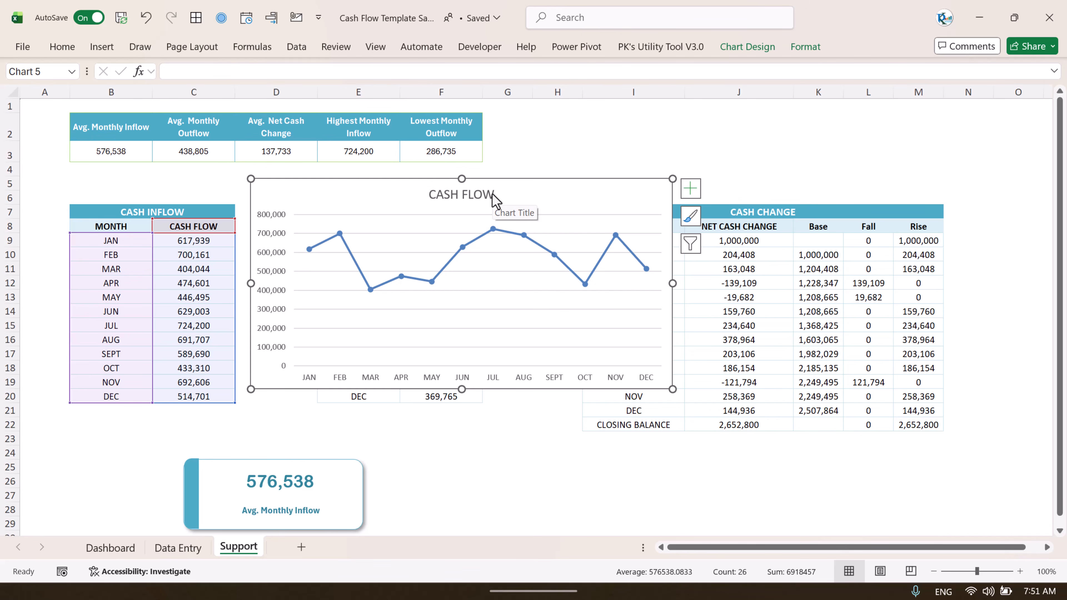
pyautogui.moveTo(529, 186); pyautogui.dragTo(575, 183)
pyautogui.press('Delete')
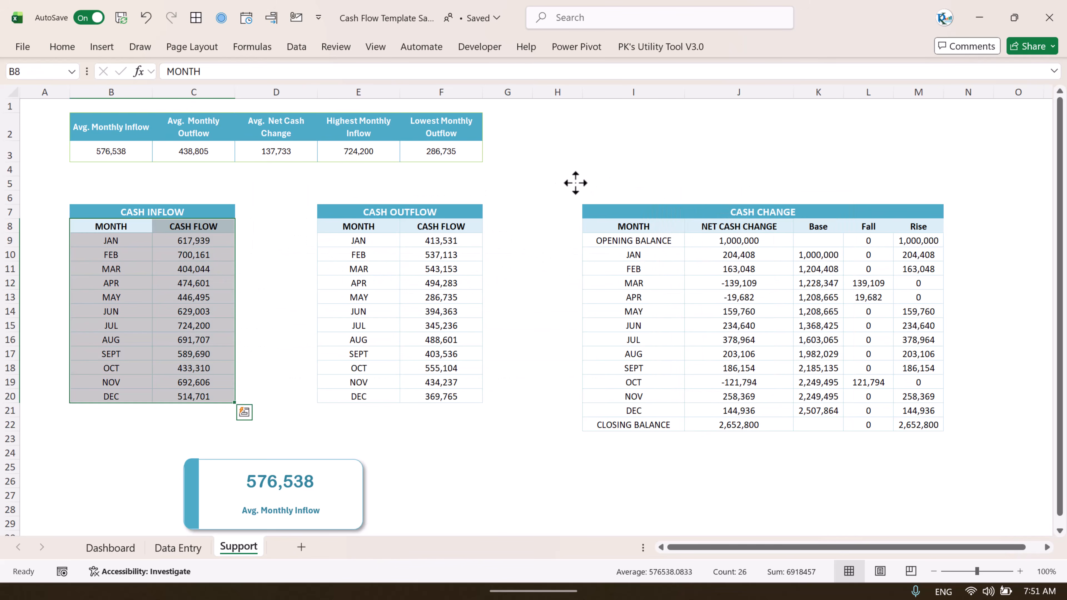
# Step: Examine the Cash Change table's Net Cash Change, Base, Fall and Rise columns, including the Base cells for opening and closing balance
pyautogui.click(773, 241)
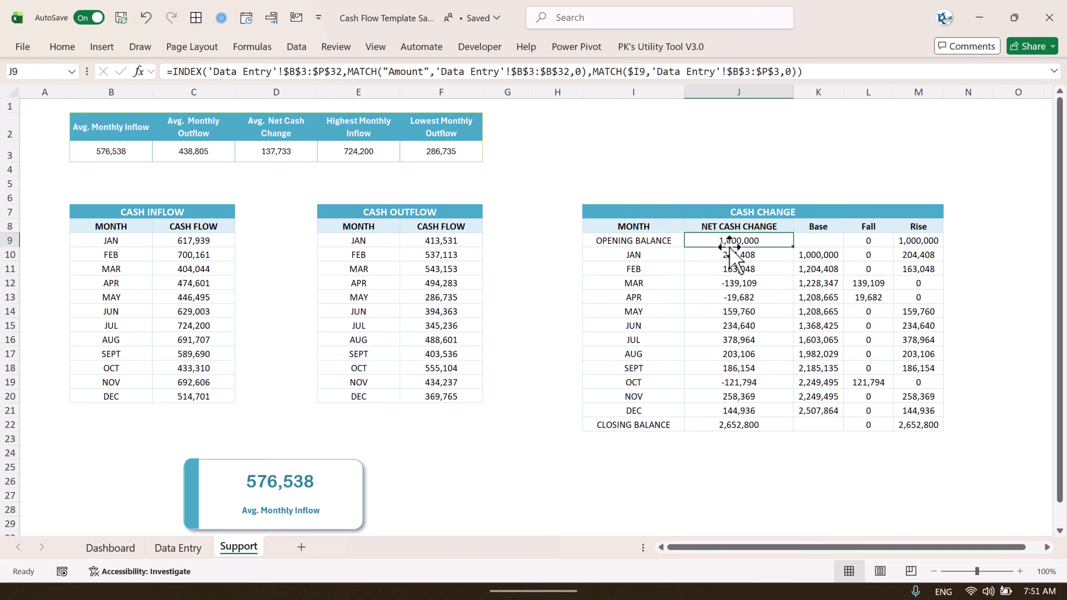
pyautogui.moveTo(637, 238); pyautogui.dragTo(732, 422)
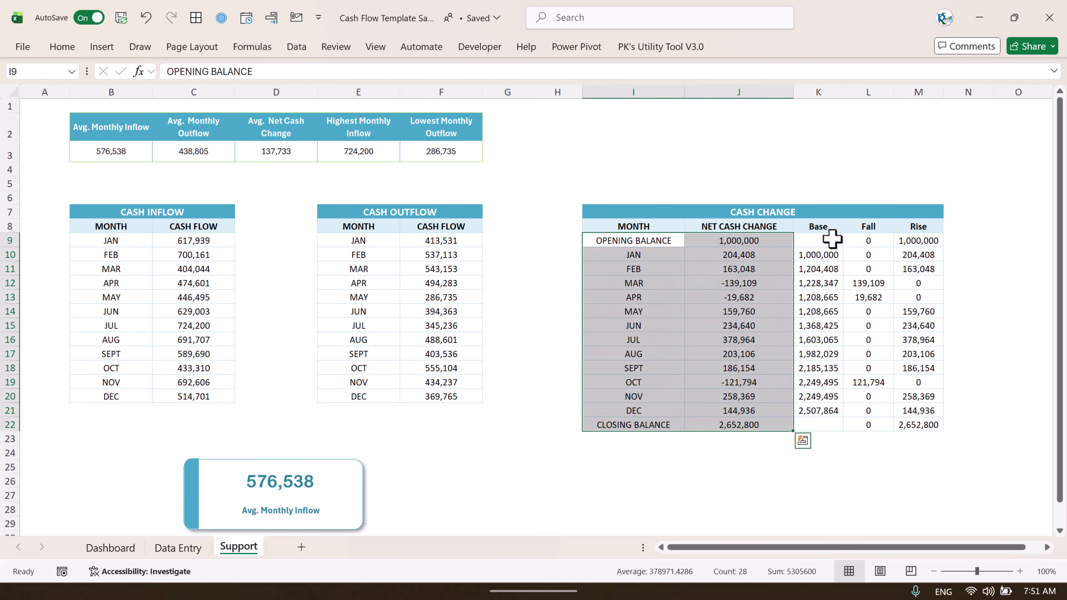
pyautogui.moveTo(832, 240); pyautogui.dragTo(913, 424)
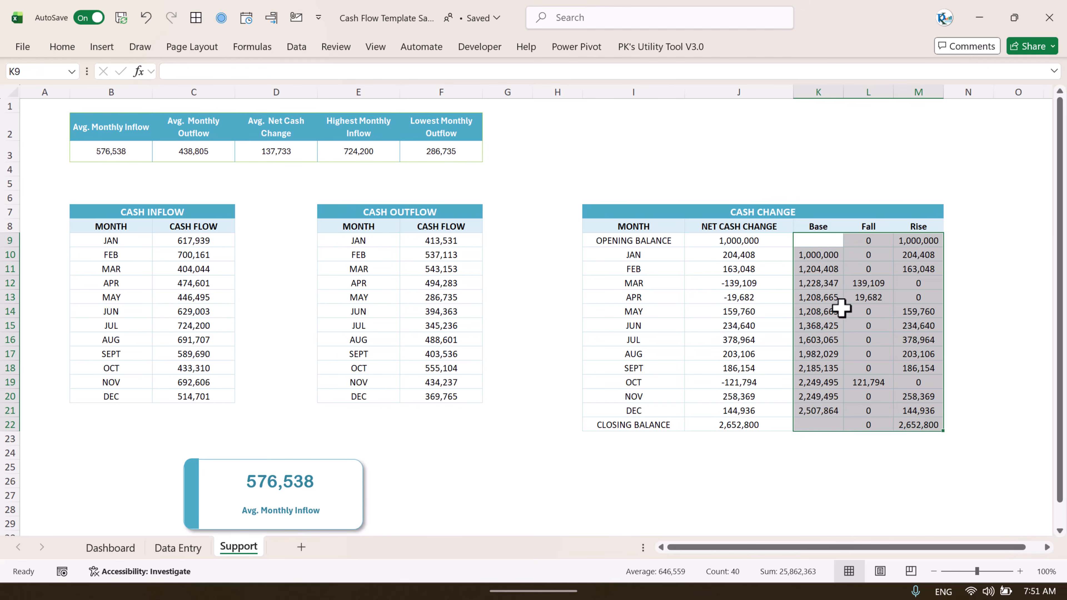
pyautogui.click(819, 240)
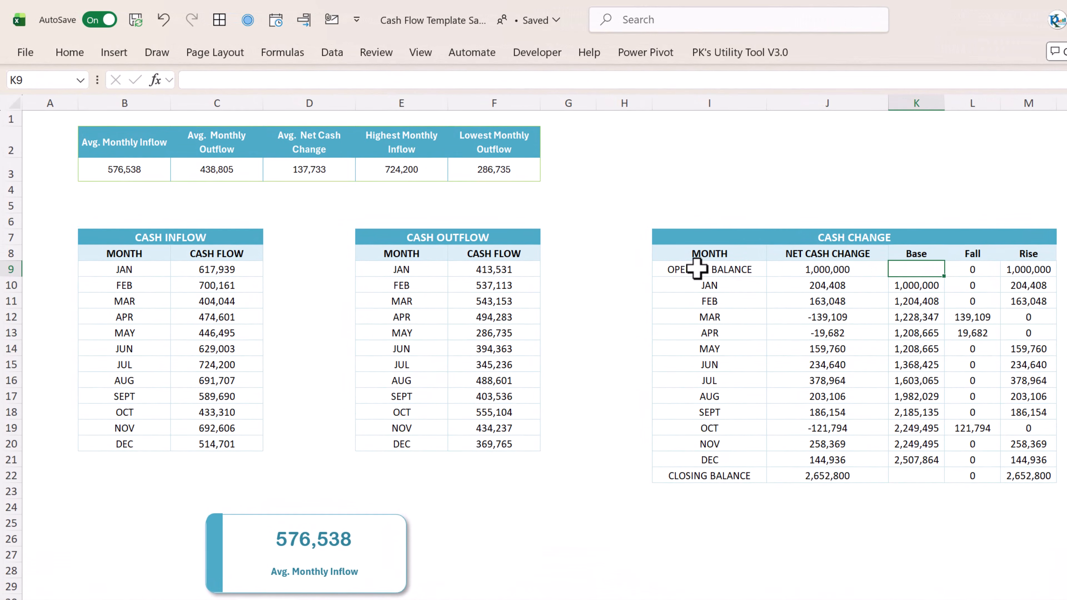
pyautogui.click(697, 269)
pyautogui.click(918, 269)
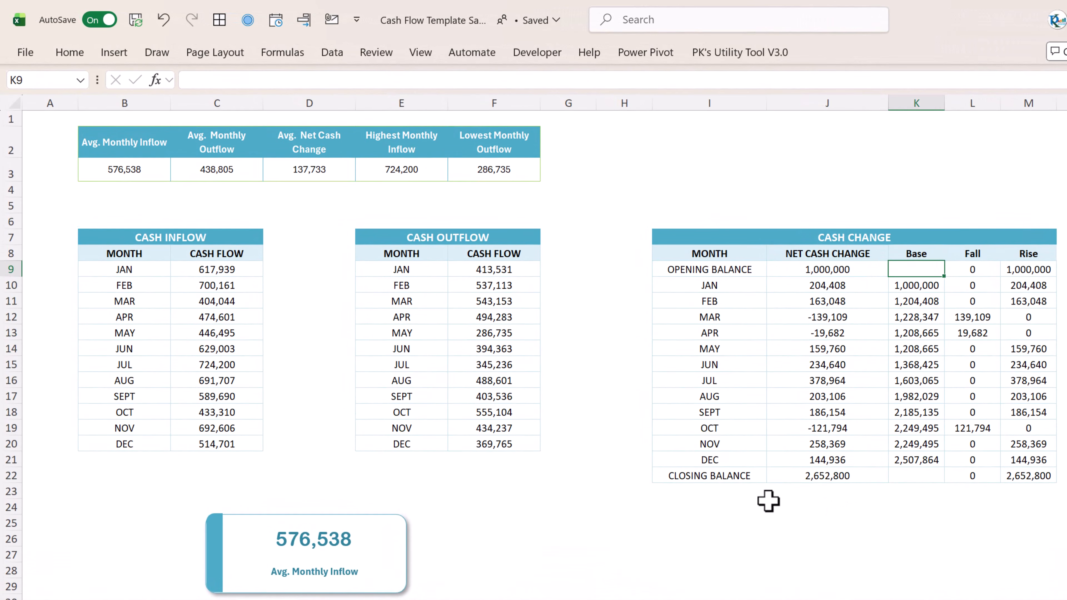
pyautogui.click(716, 474)
pyautogui.click(903, 477)
# Step: Inspect the cell references in January's Base formula, the Base column through December, and the Fall column's formula
pyautogui.click(915, 288)
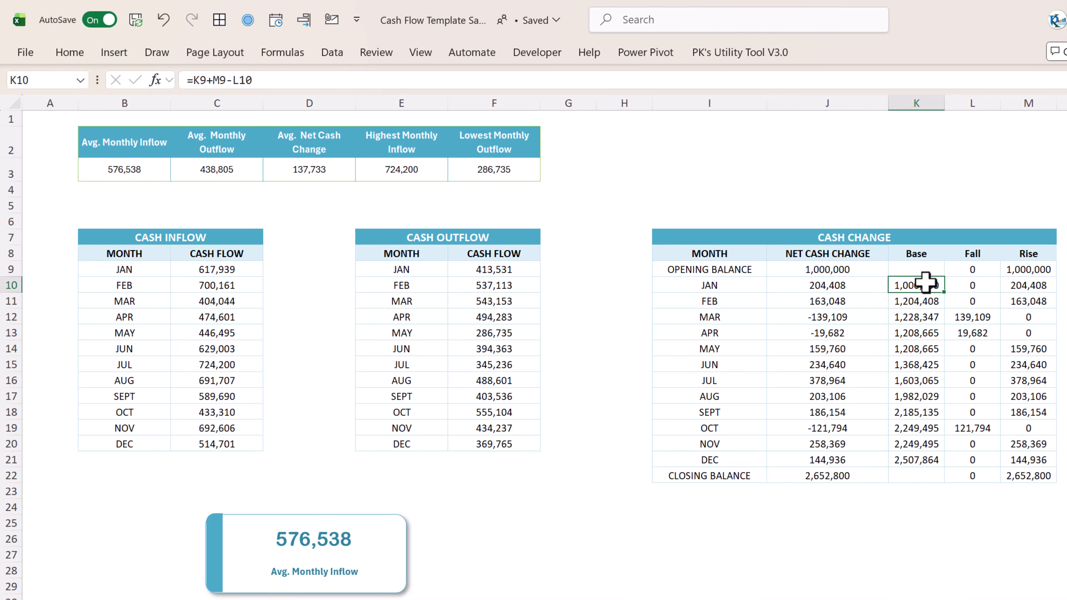
pyautogui.click(360, 82)
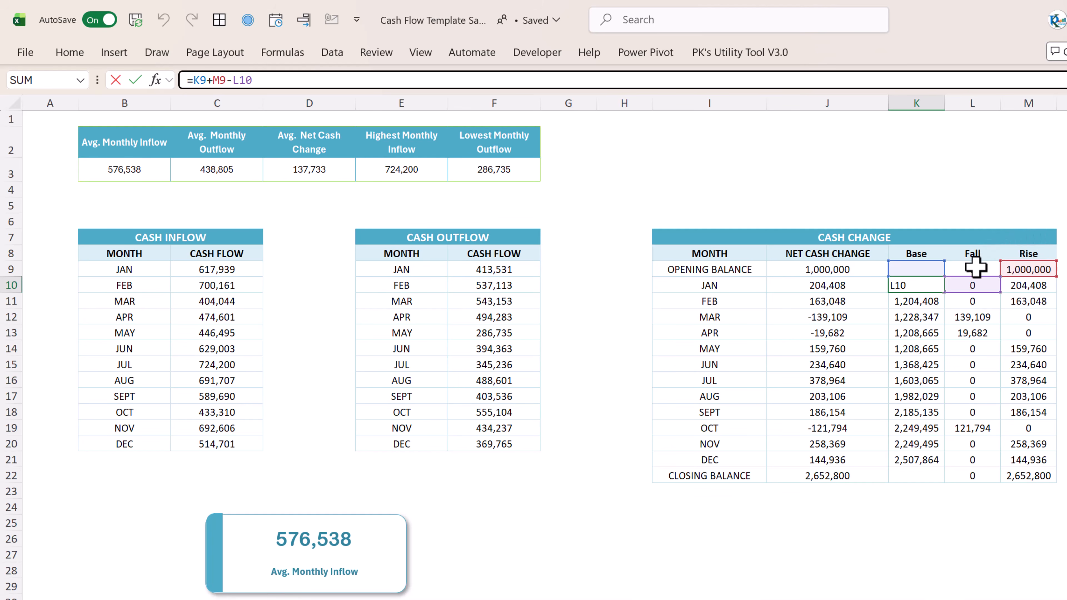
pyautogui.hotkey('ctrl', 'Return')
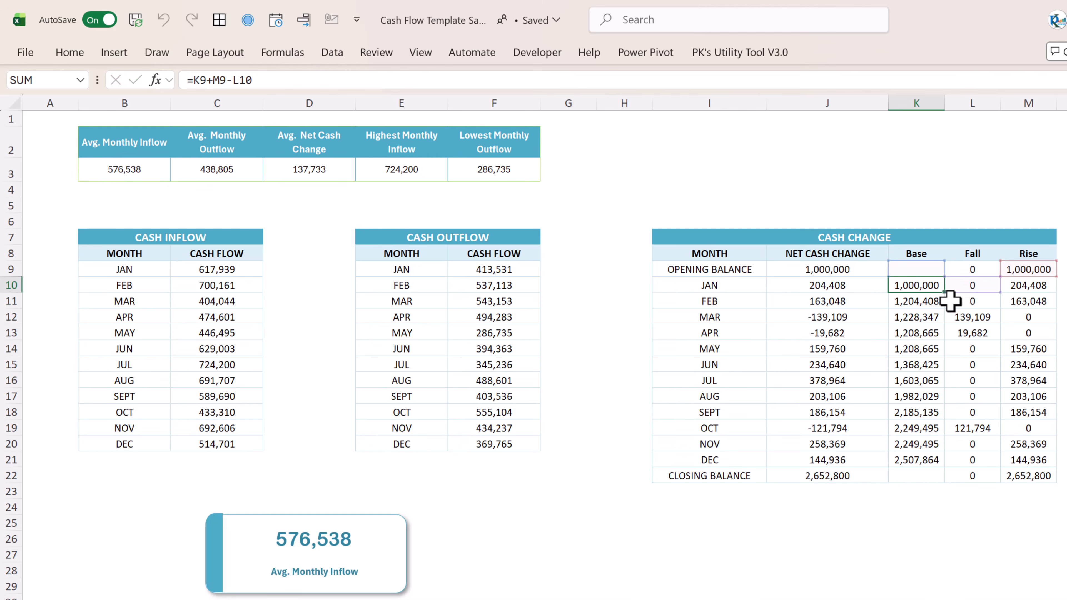
pyautogui.moveTo(924, 285); pyautogui.dragTo(925, 460)
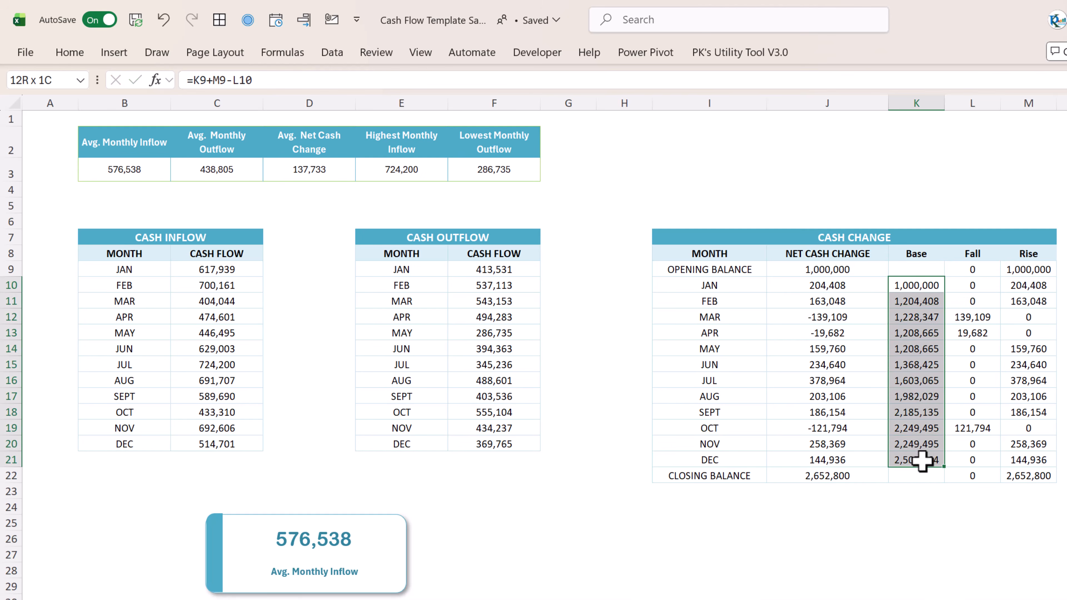
pyautogui.moveTo(974, 271); pyautogui.dragTo(972, 414)
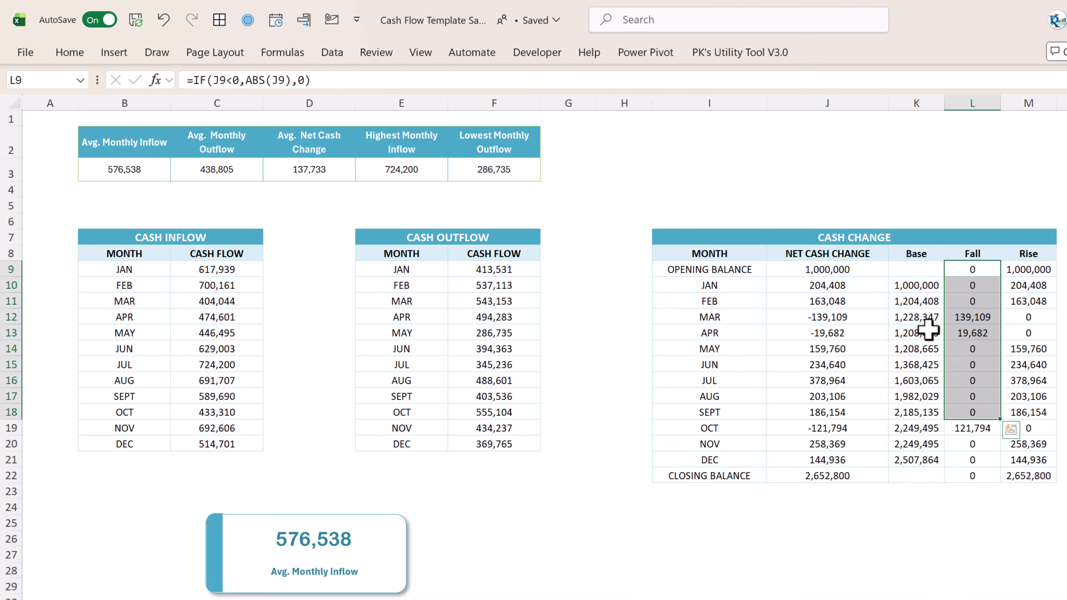
# Step: Examine the Fall formula's ABS argument and compare Fall values with Net Cash Change for March and the months from May to August
pyautogui.moveTo(923, 287); pyautogui.dragTo(917, 448)
pyautogui.click(974, 270)
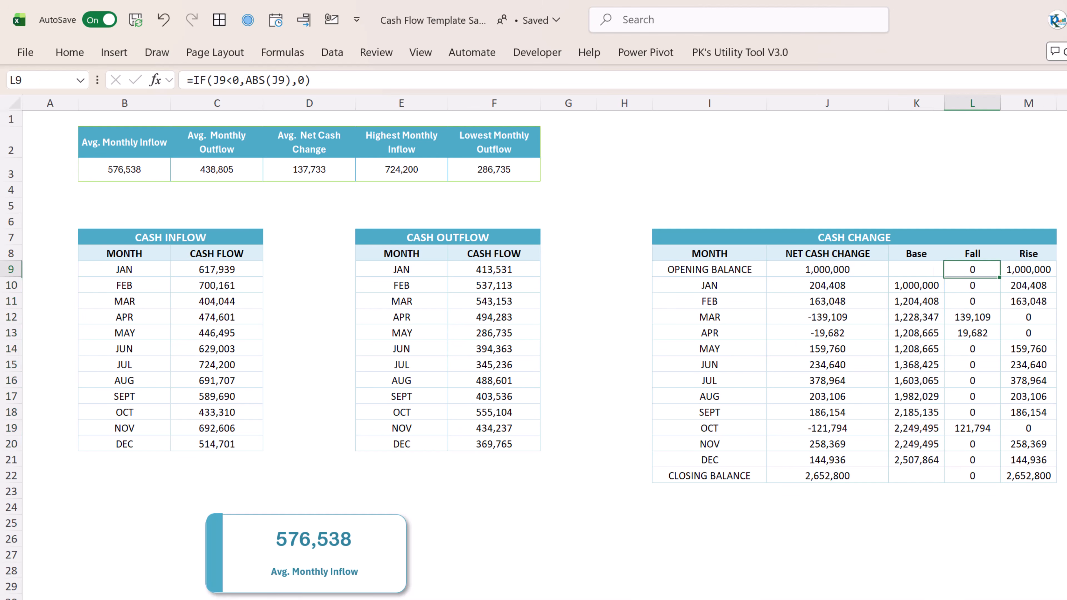
pyautogui.click(382, 81)
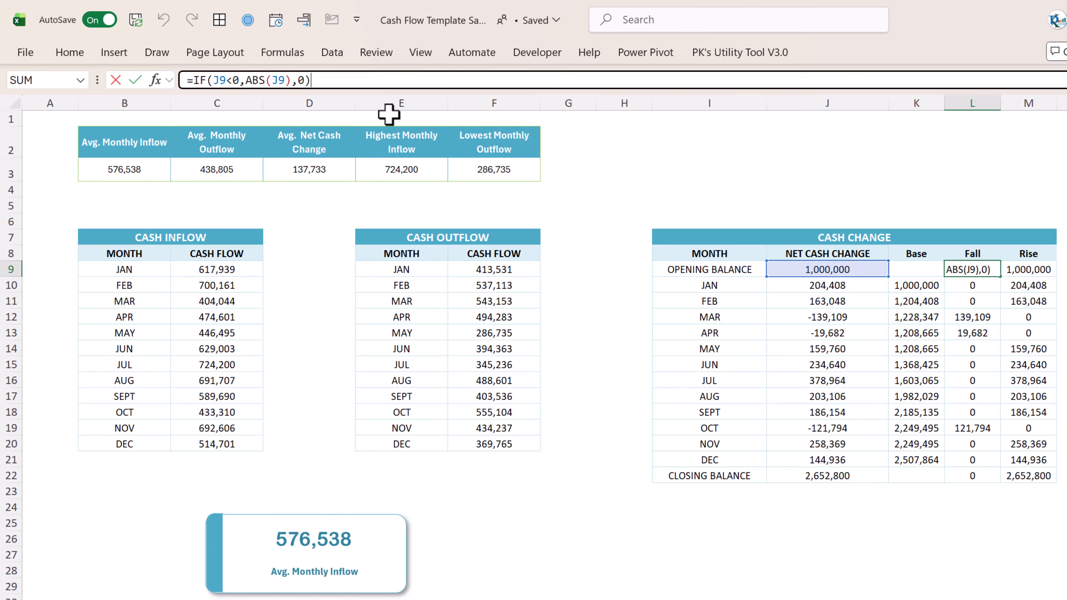
pyautogui.moveTo(245, 81); pyautogui.dragTo(290, 81)
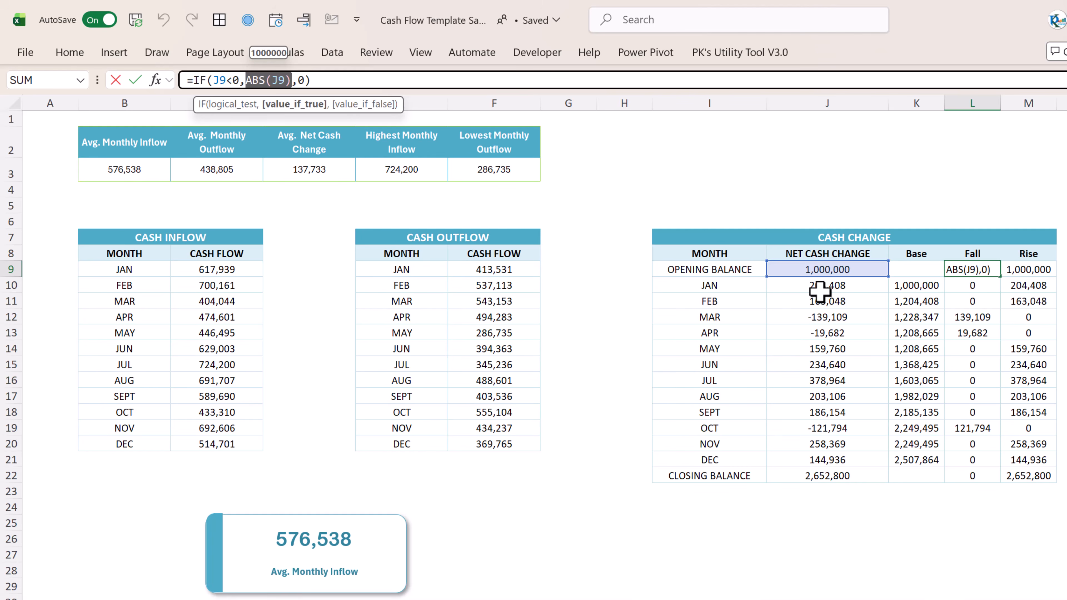
pyautogui.press('Escape')
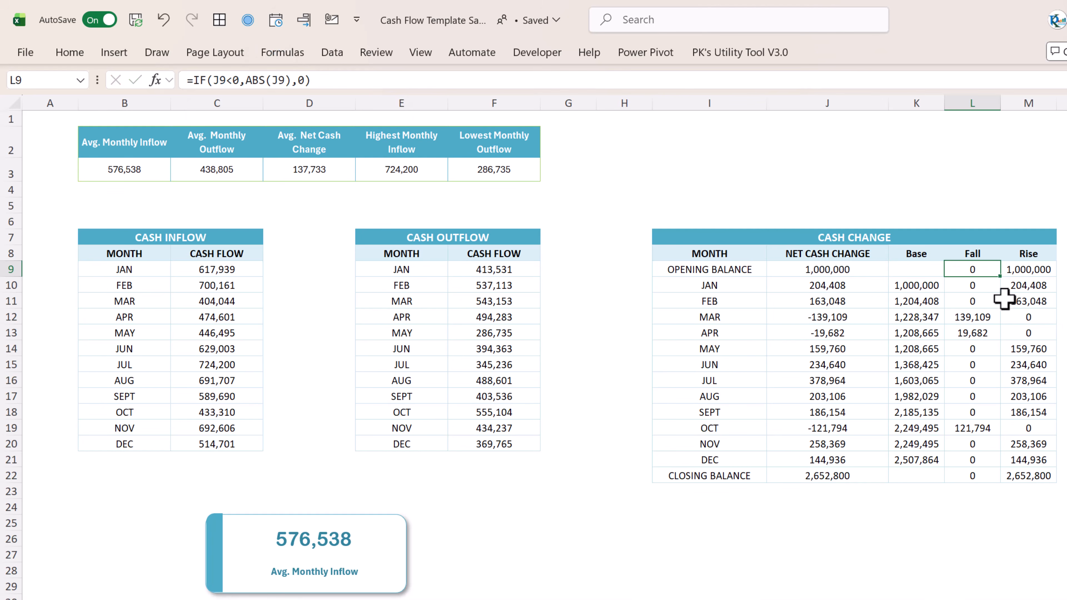
pyautogui.click(971, 320)
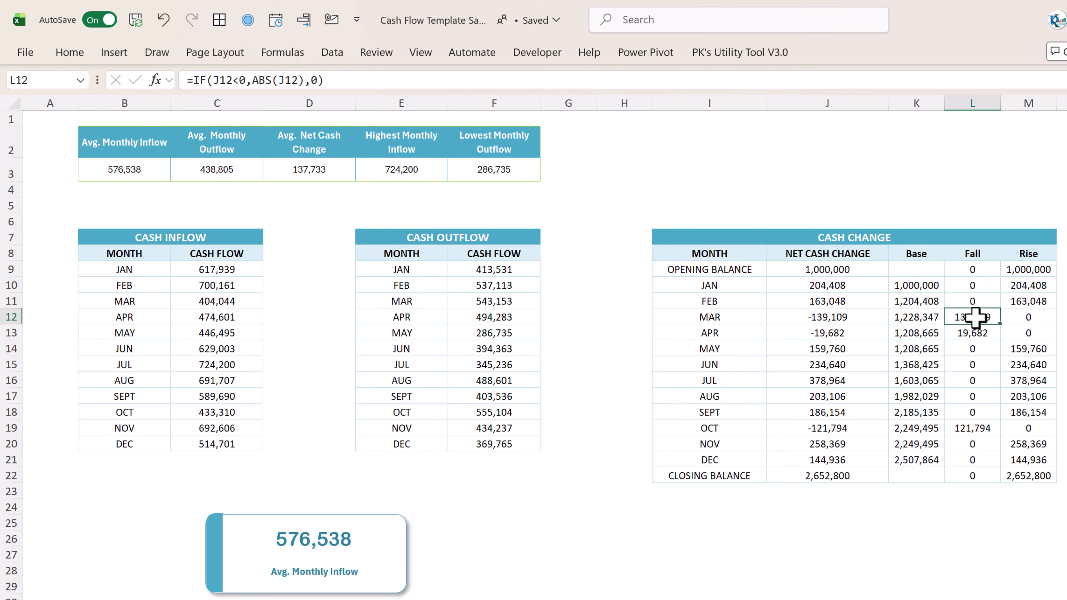
pyautogui.click(827, 317)
pyautogui.click(971, 318)
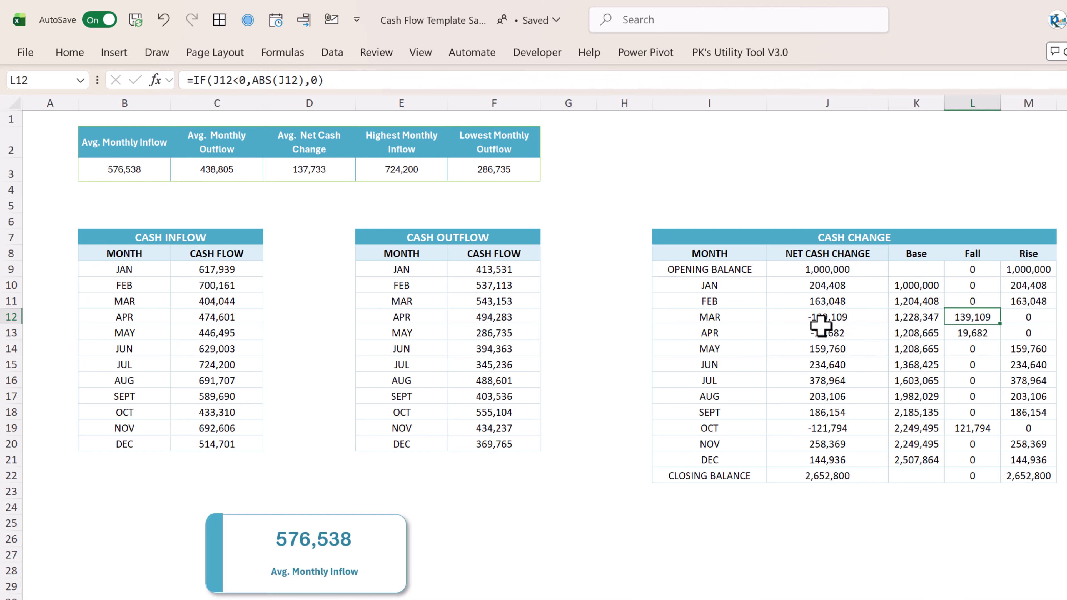
pyautogui.moveTo(981, 350); pyautogui.dragTo(992, 377)
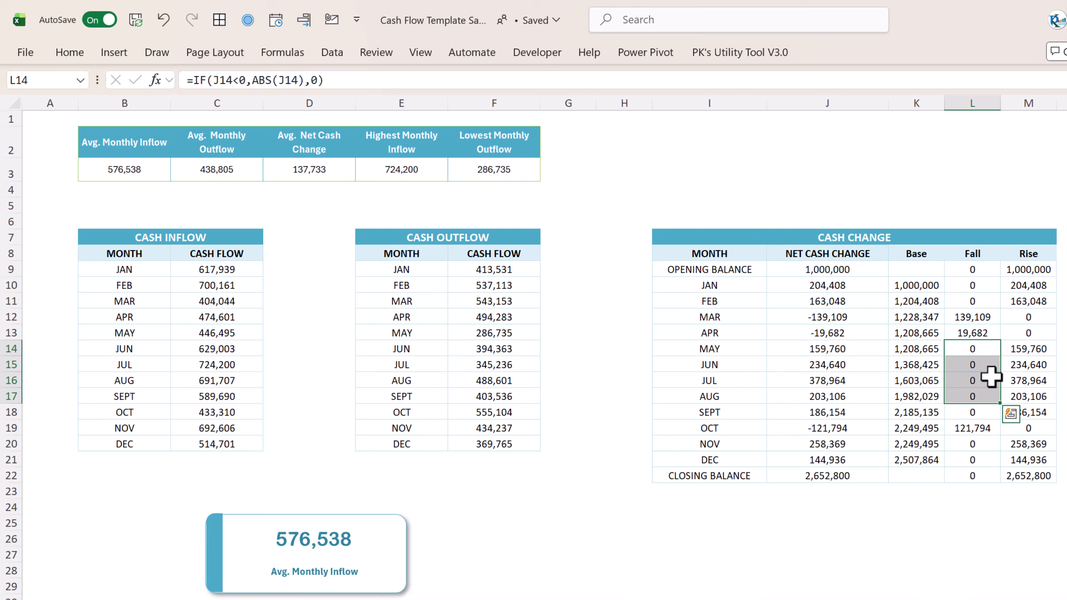
# Step: Examine the Rise formula for the opening balance, the March and April rows, and the Rise column through November
pyautogui.click(1029, 269)
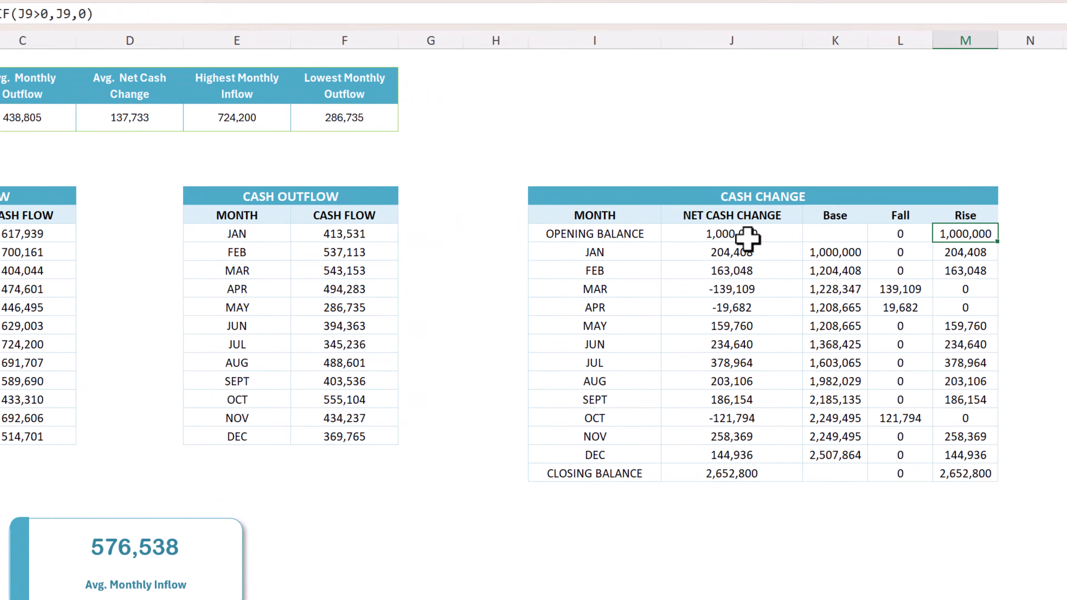
pyautogui.click(827, 272)
pyautogui.moveTo(828, 171); pyautogui.dragTo(834, 400)
pyautogui.moveTo(834, 232); pyautogui.dragTo(538, 231)
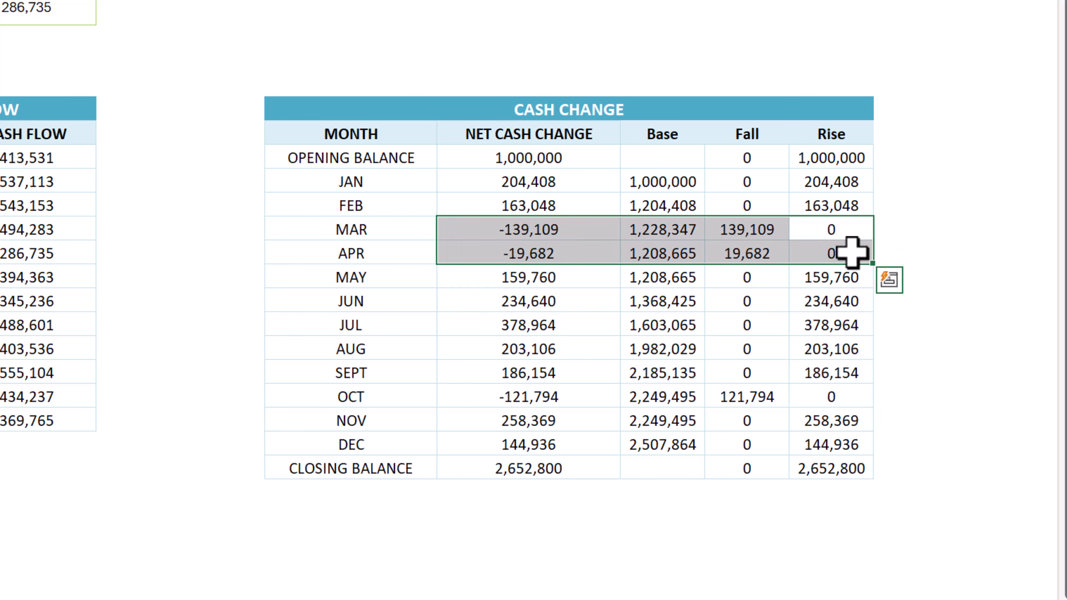
pyautogui.moveTo(839, 164); pyautogui.dragTo(839, 409)
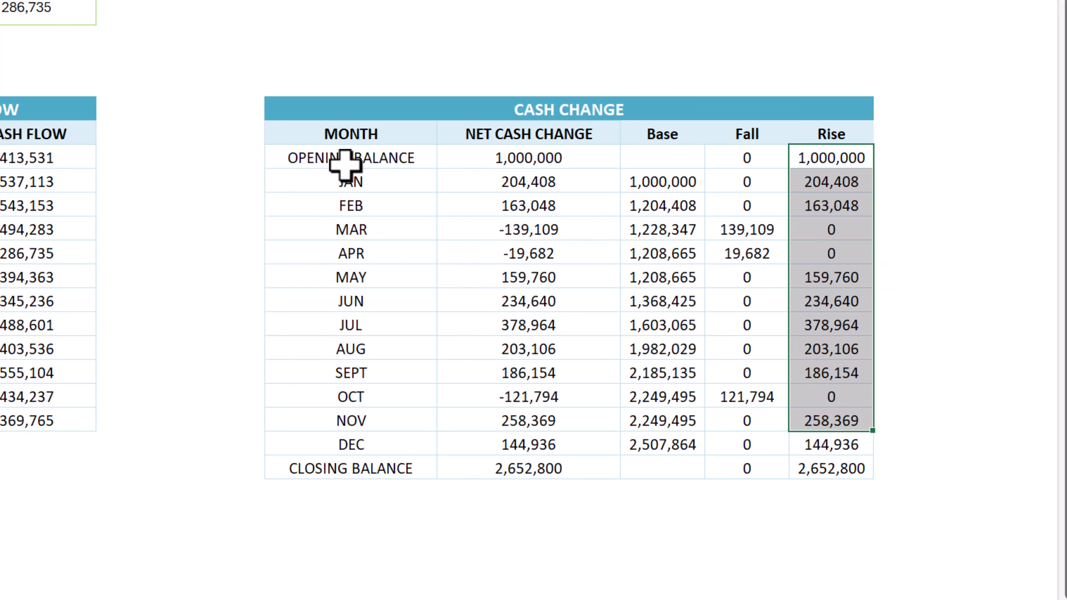
# Step: Insert a 2-D stacked column chart from the Cash Change table's Month, Base, Fall and Rise columns, including headers and both balance rows
pyautogui.moveTo(362, 157); pyautogui.dragTo(368, 373)
pyautogui.moveTo(374, 136); pyautogui.dragTo(313, 470)
pyautogui.moveTo(660, 131); pyautogui.dragTo(845, 470)
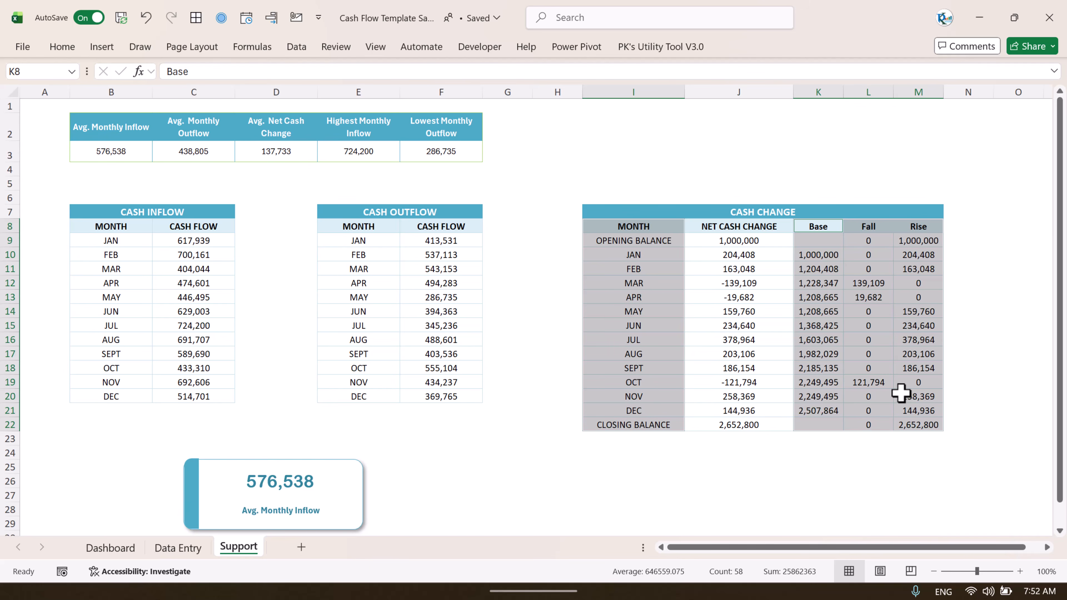
pyautogui.click(102, 46)
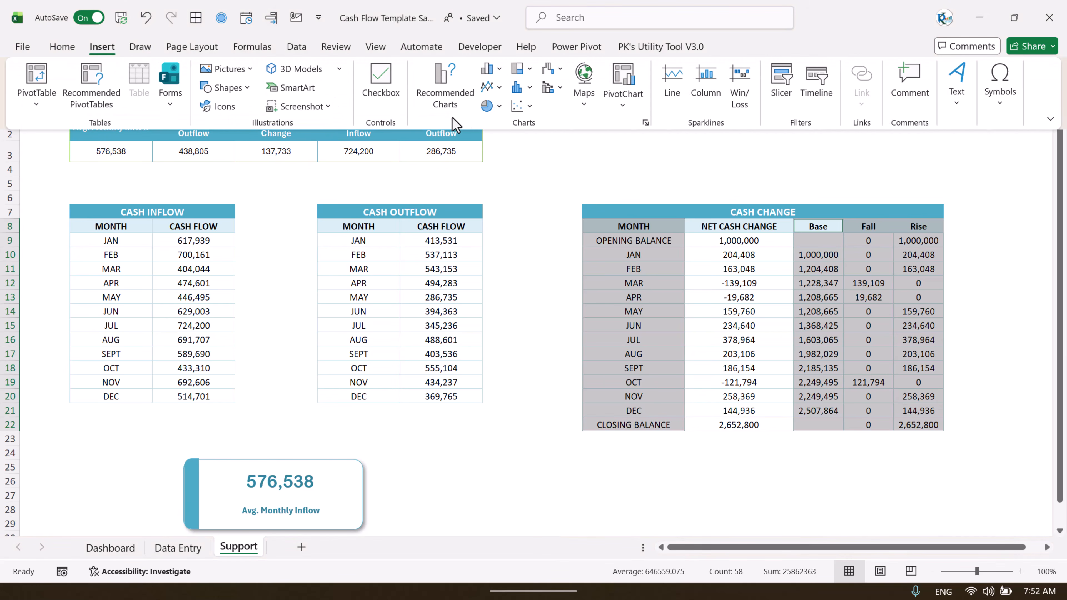
pyautogui.click(499, 70)
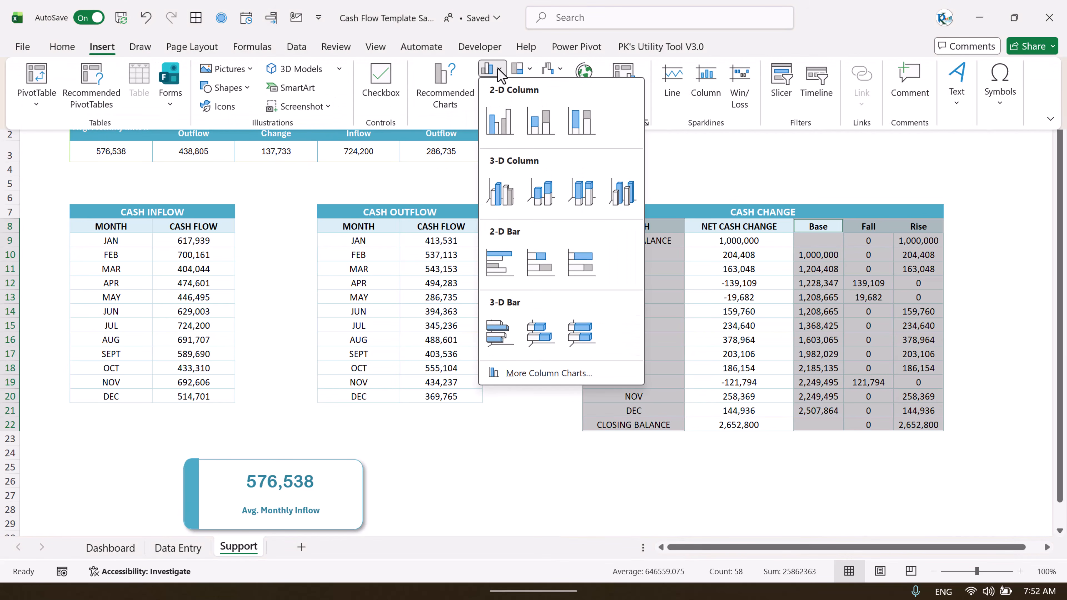
pyautogui.click(542, 122)
# Step: Move the stacked column chart beside the Cash Inflow table and enlarge it in both height and width
pyautogui.moveTo(507, 214); pyautogui.dragTo(366, 185)
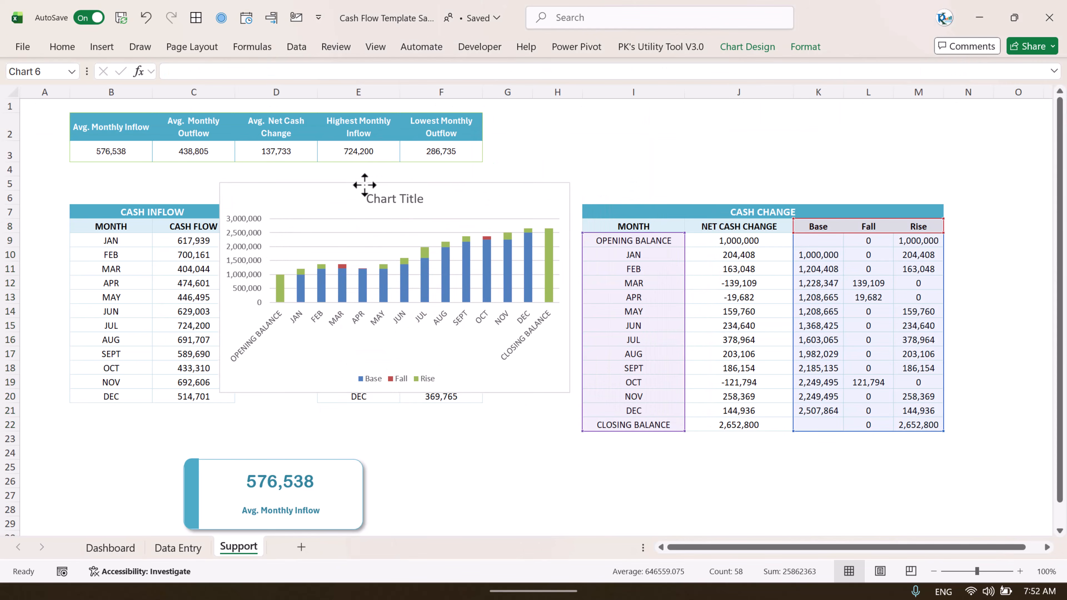
pyautogui.moveTo(677, 453); pyautogui.dragTo(737, 484)
pyautogui.moveTo(736, 333); pyautogui.dragTo(825, 333)
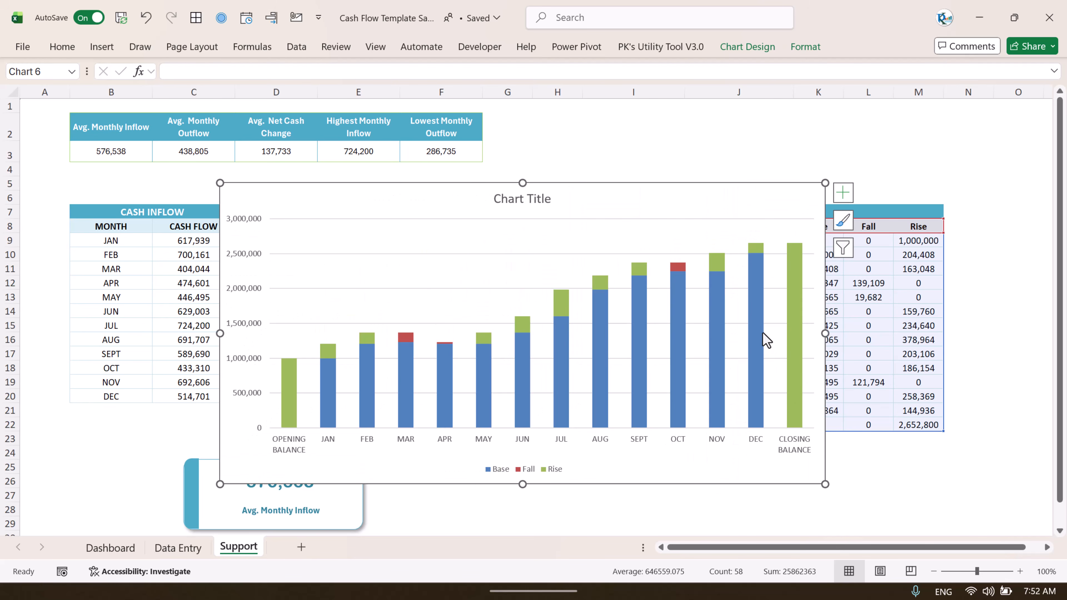
# Step: Set the gap width of the stacked column chart's series to 4%
pyautogui.rightClick(760, 308)
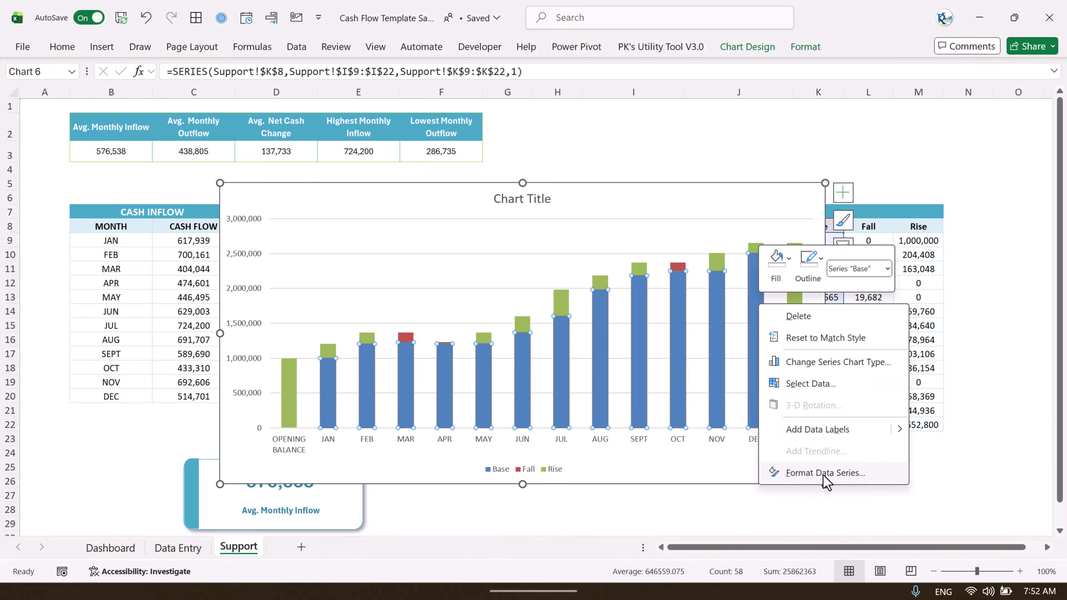
pyautogui.click(848, 473)
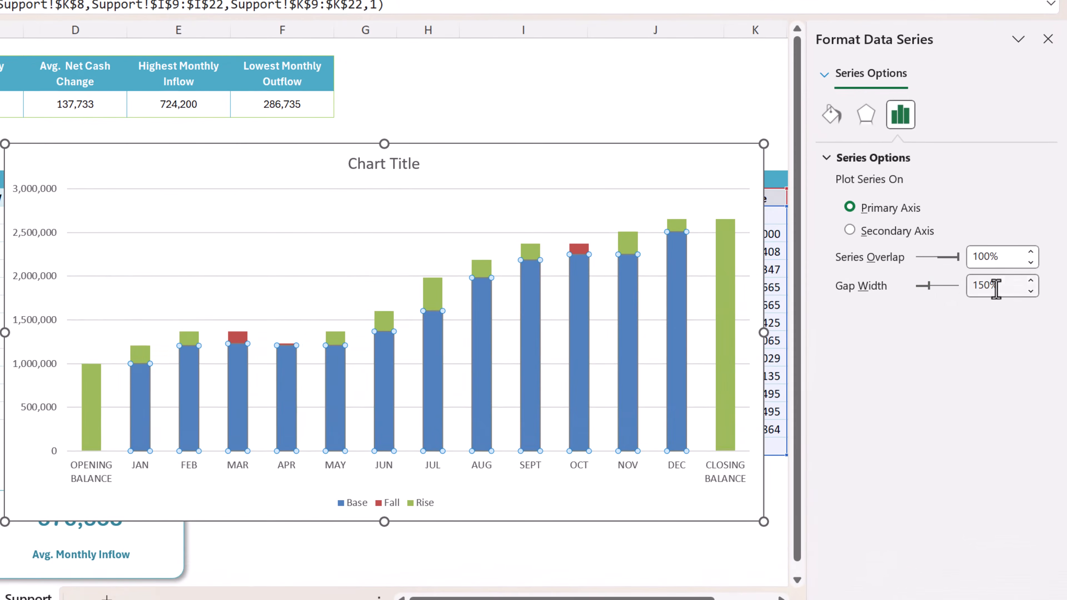
pyautogui.click(874, 297)
pyautogui.write('4')
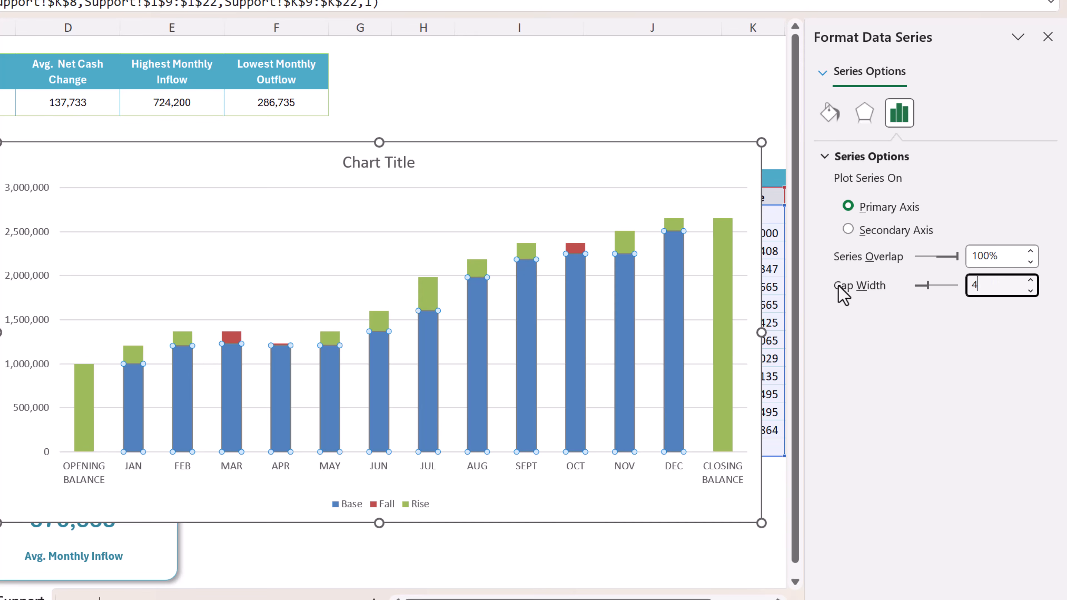
pyautogui.press('Return')
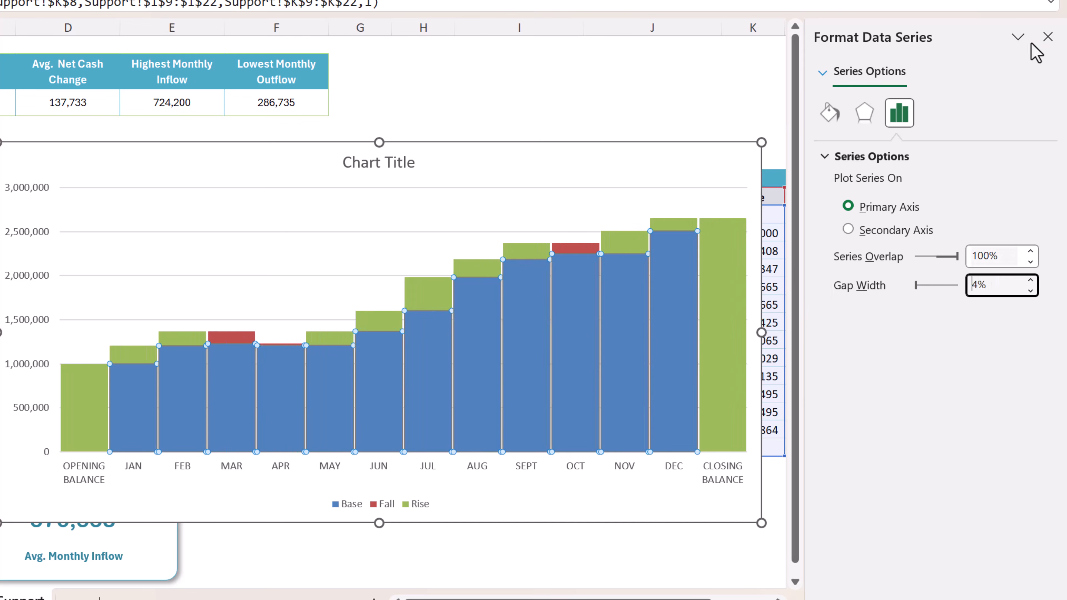
pyautogui.click(1047, 37)
pyautogui.click(644, 162)
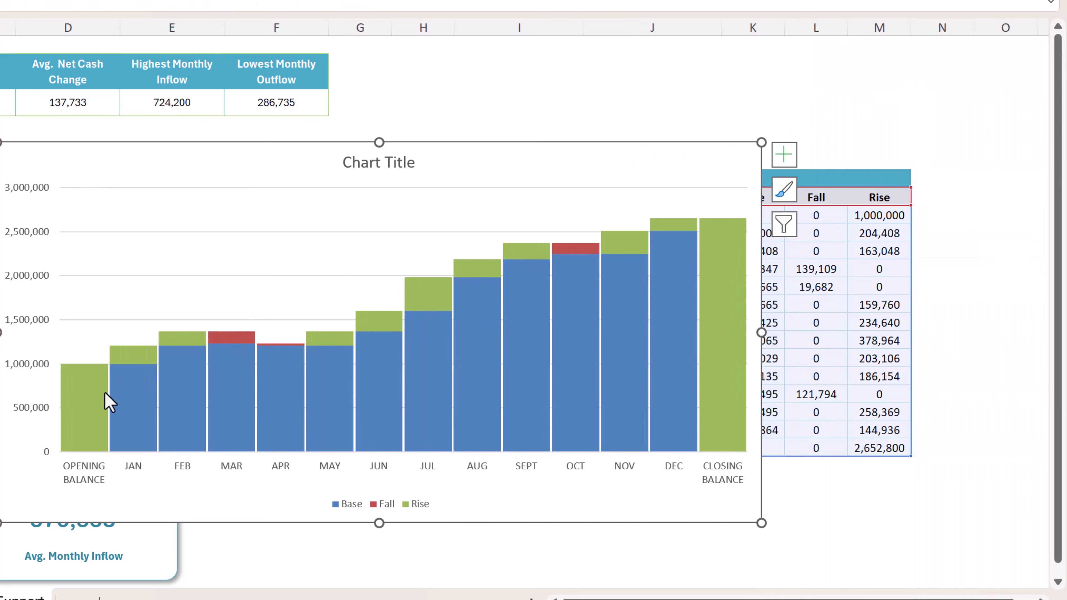
# Step: Fill only the Opening Balance column of the chart with the teal theme color
pyautogui.click(90, 398)
pyautogui.click(89, 398)
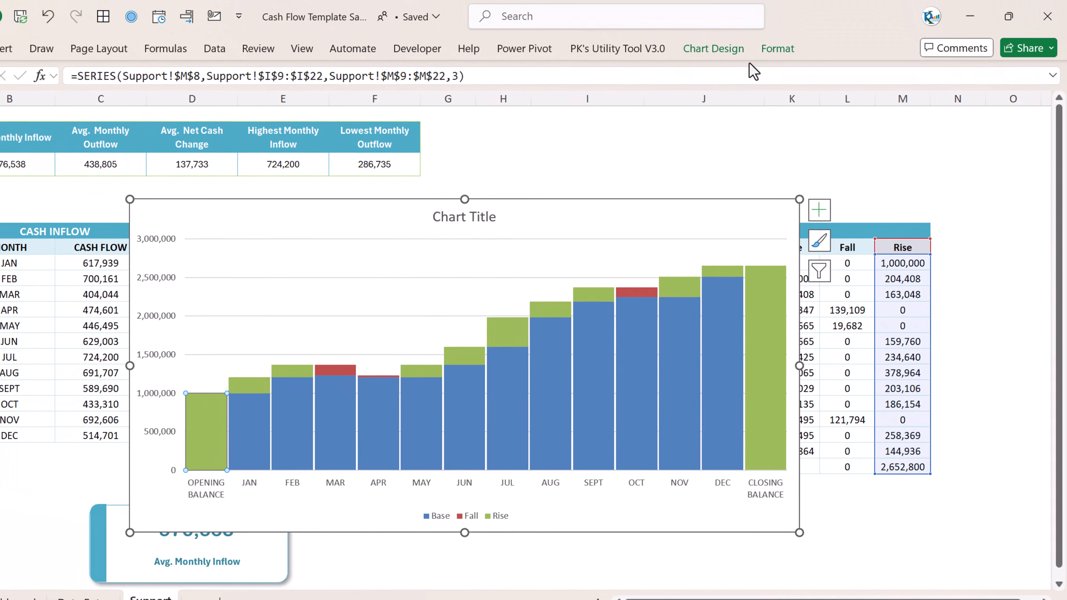
pyautogui.click(748, 0)
pyautogui.click(387, 80)
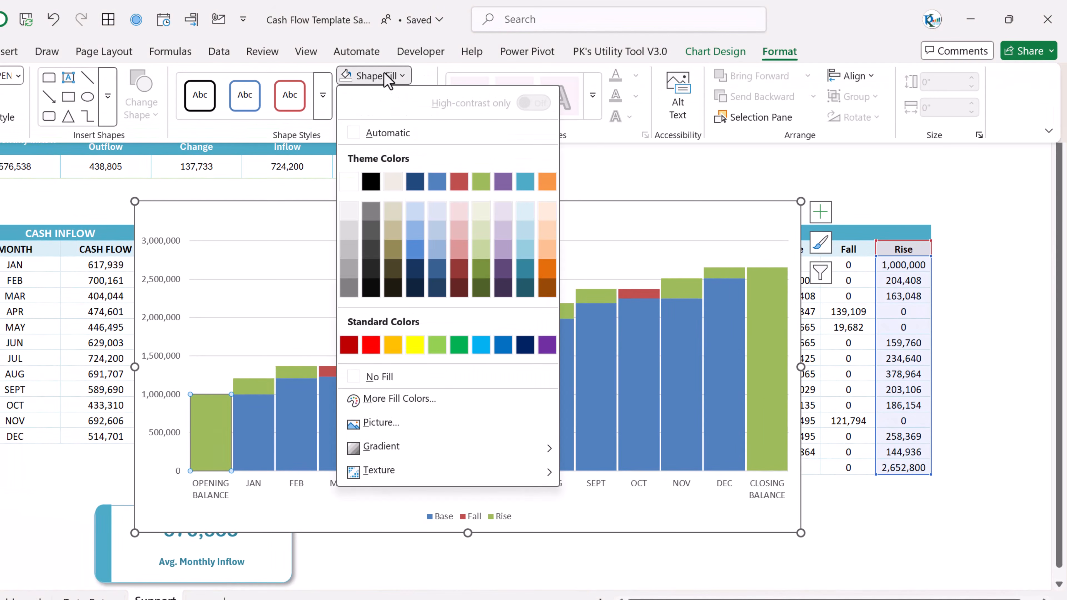
pyautogui.click(525, 182)
# Step: Fill only the Closing Balance column with the same teal as the Opening Balance column
pyautogui.click(763, 370)
pyautogui.click(779, 360)
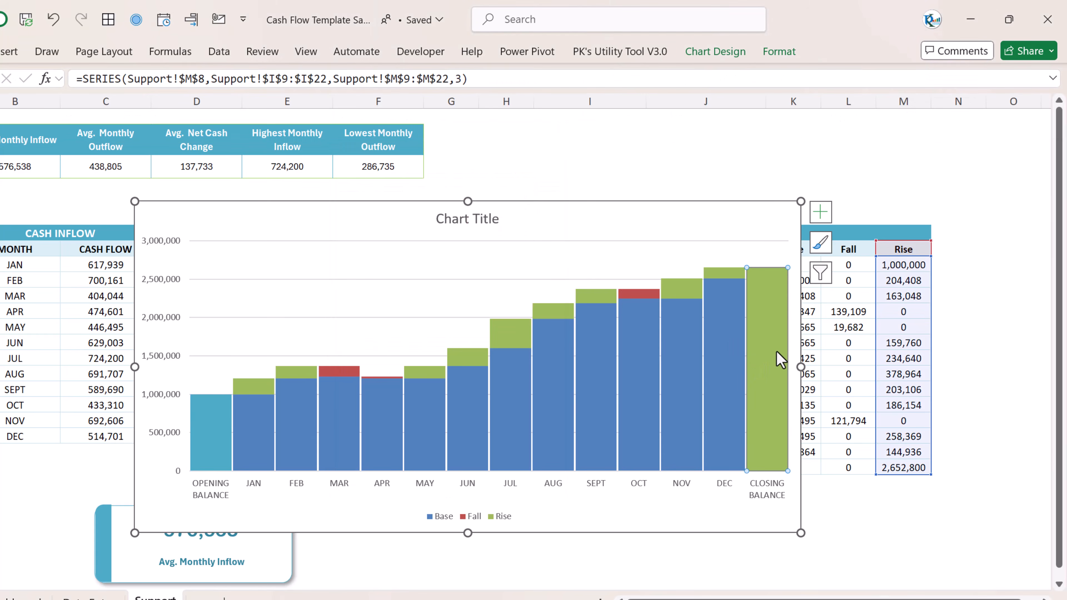
pyautogui.doubleClick(779, 360)
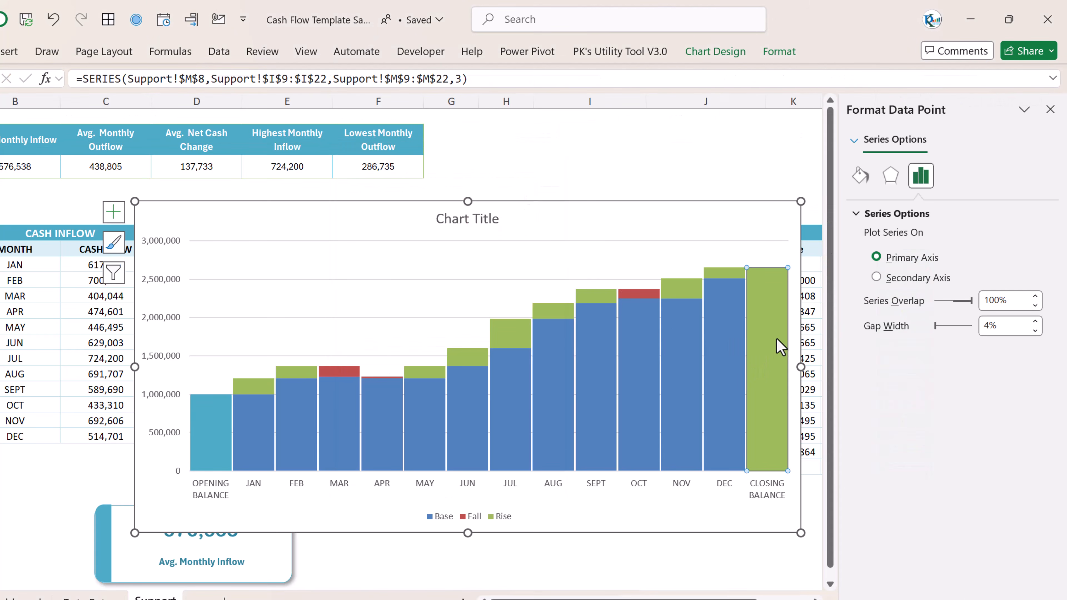
pyautogui.click(780, 51)
pyautogui.click(347, 76)
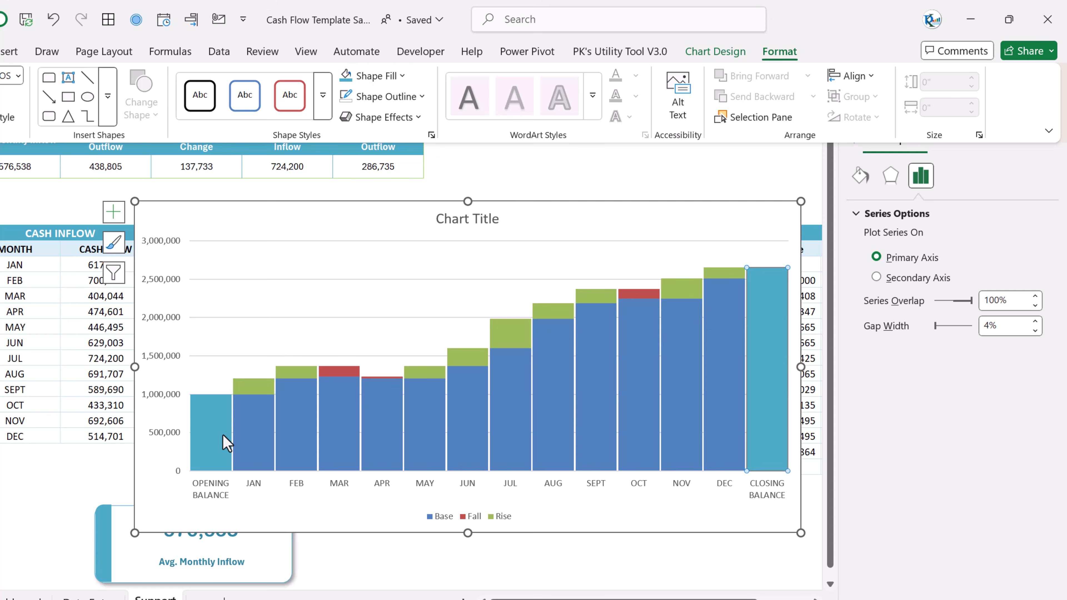
# Step: Set the chart's Base series to No Fill and close the formatting options
pyautogui.click(637, 393)
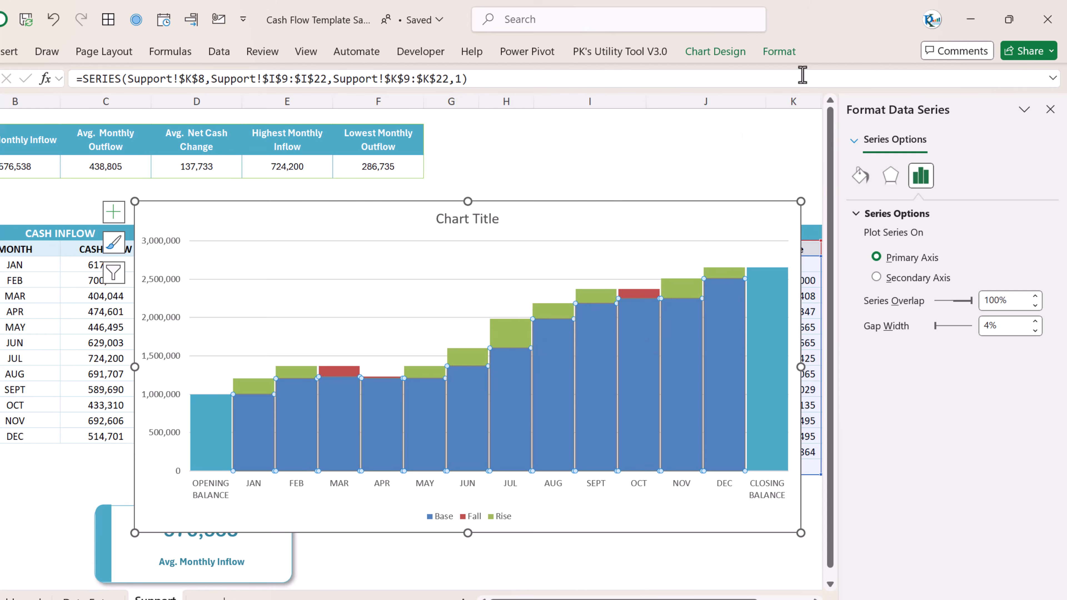
pyautogui.click(779, 51)
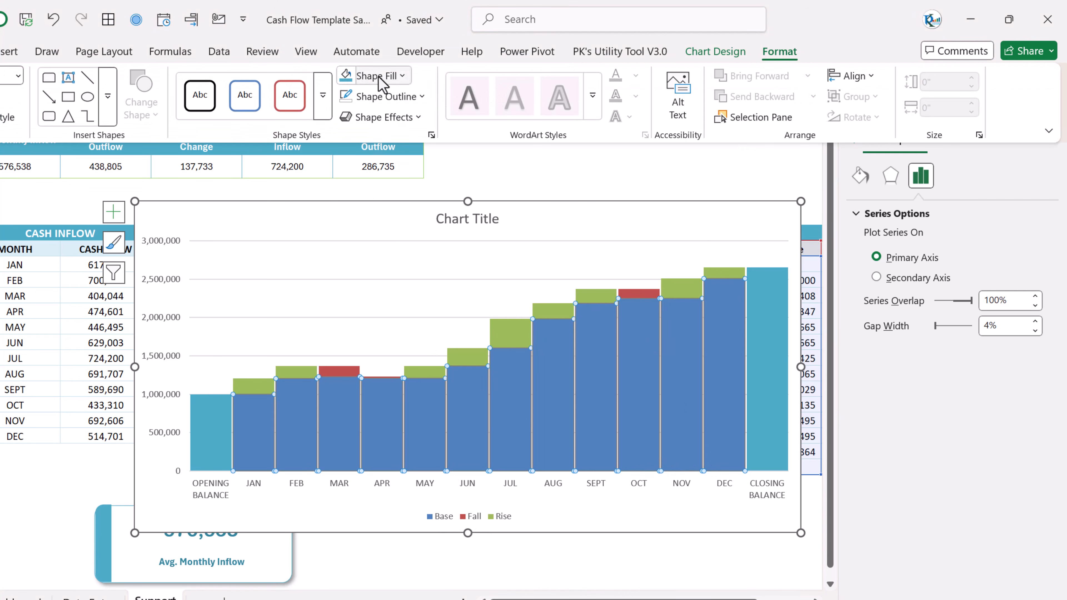
pyautogui.click(402, 76)
pyautogui.click(380, 377)
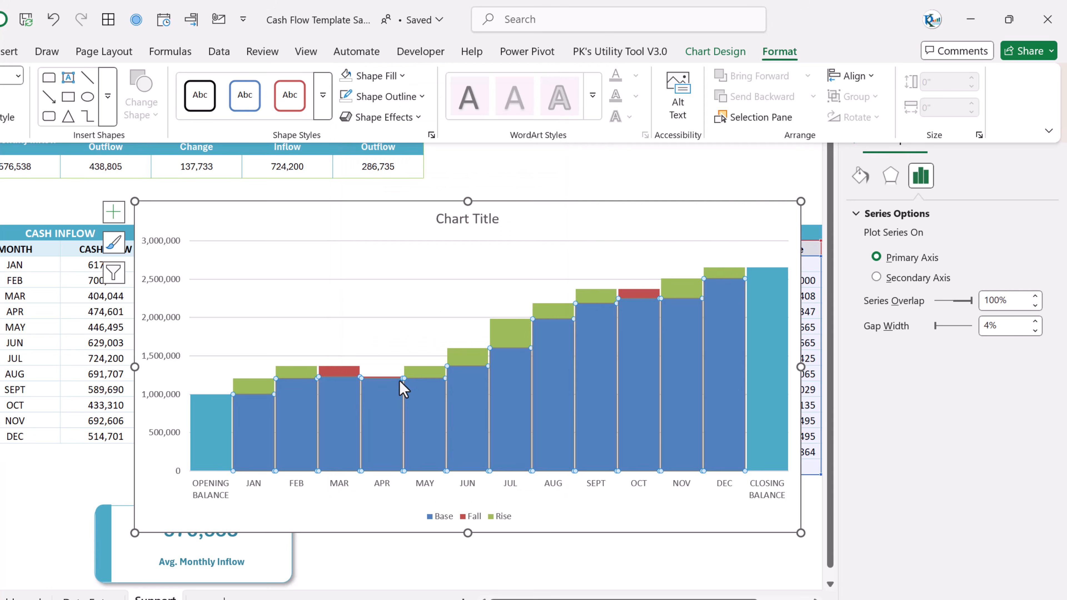
pyautogui.click(1050, 110)
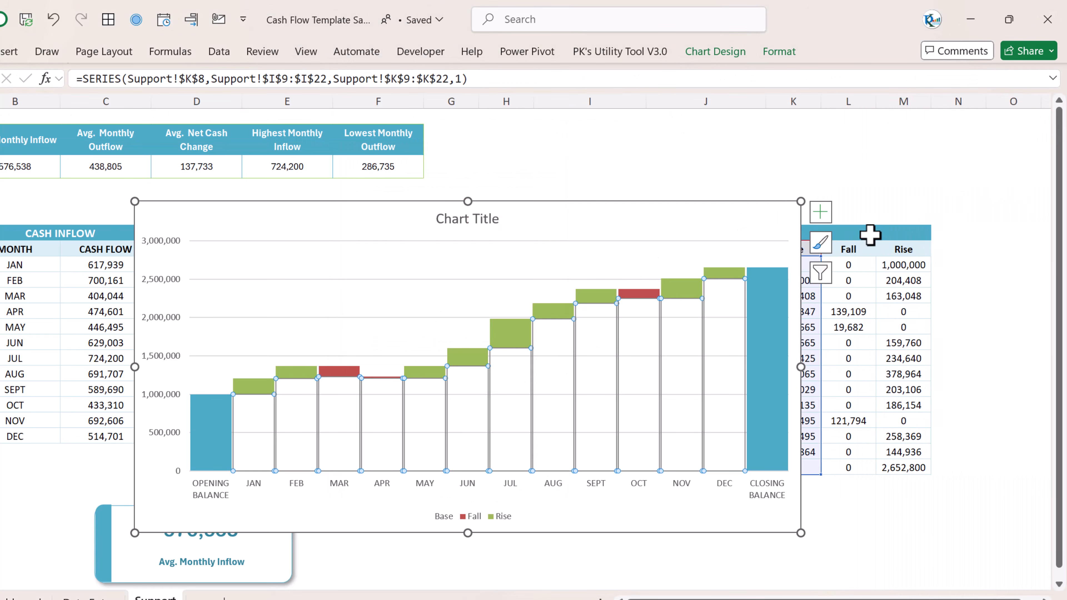
# Step: Remove the gridlines from the cash change chart
pyautogui.click(820, 212)
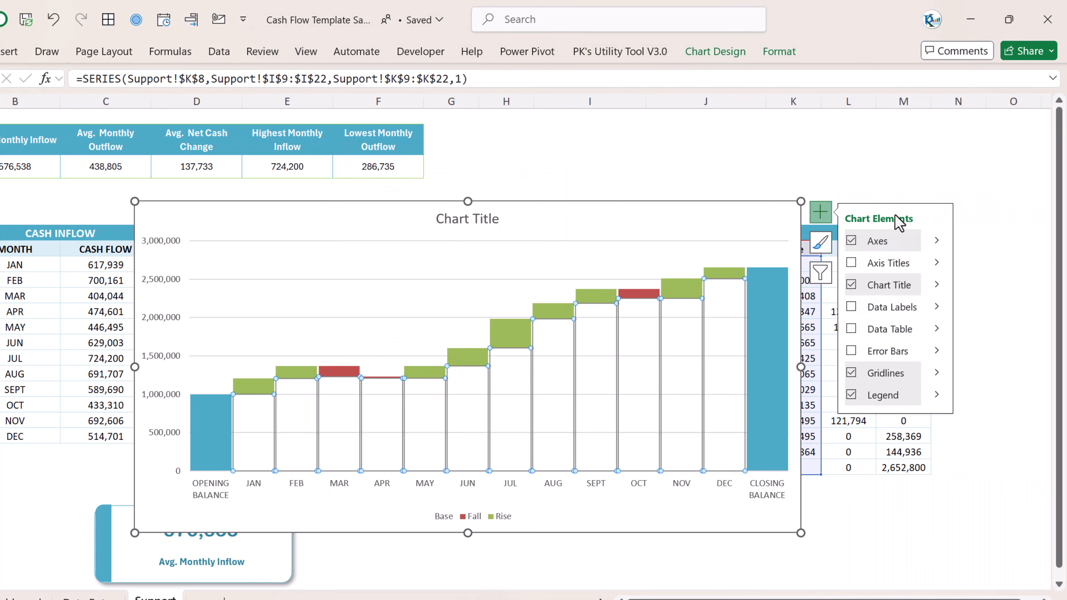
pyautogui.click(852, 373)
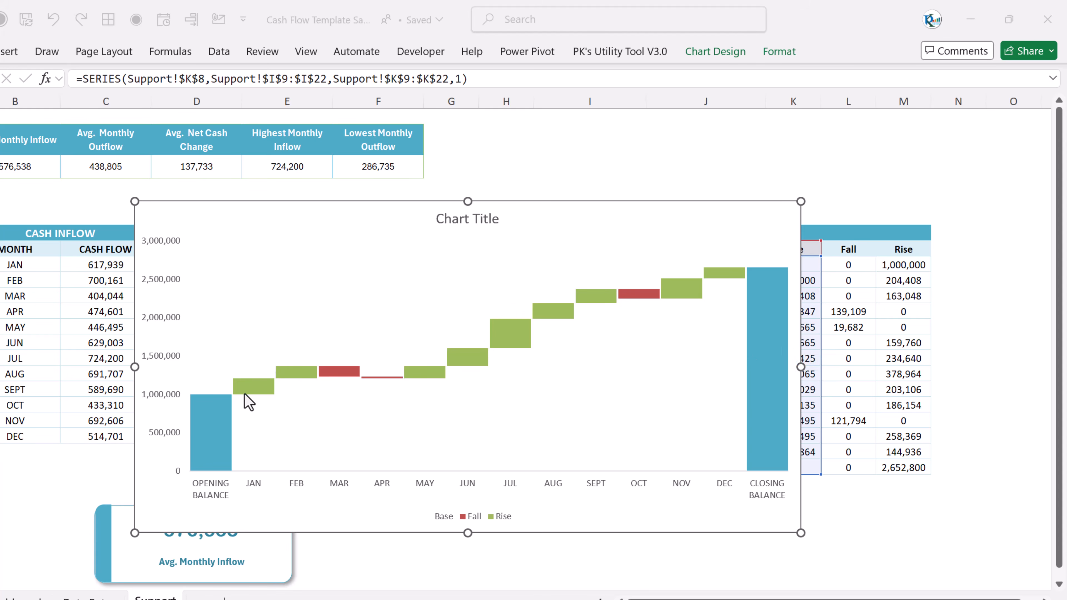
pyautogui.click(255, 395)
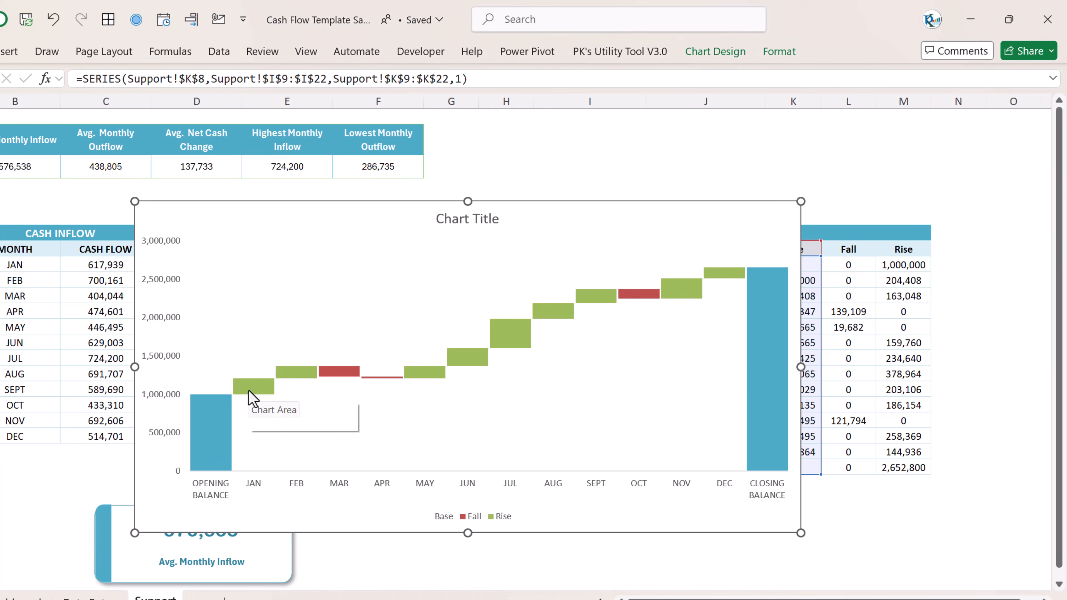
# Step: Add data labels to the chart's Rise series
pyautogui.click(298, 373)
pyautogui.rightClick(301, 371)
pyautogui.click(391, 507)
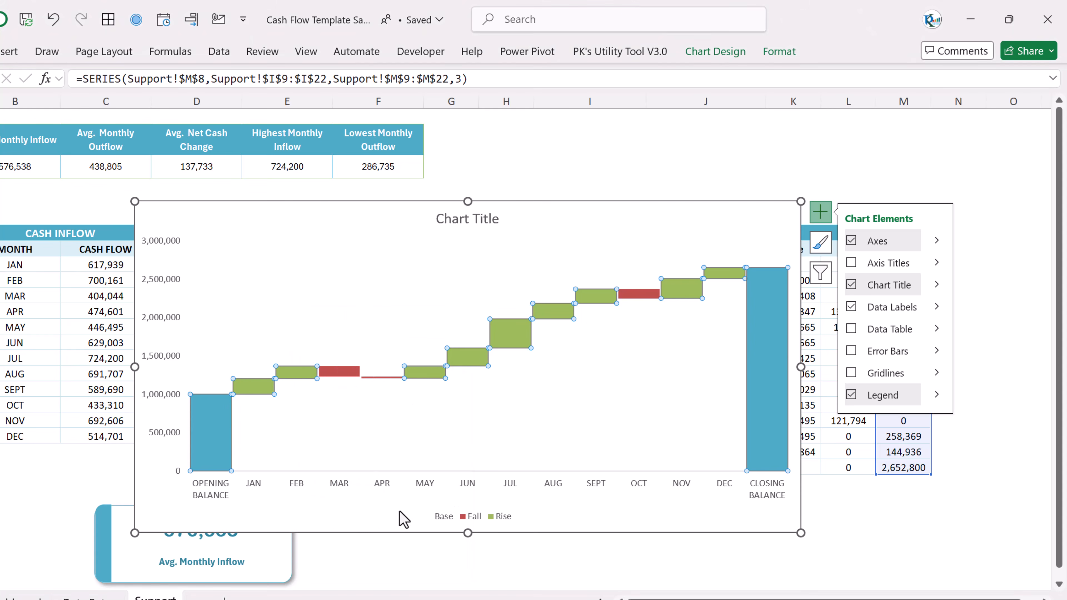
# Step: Move the Opening Balance data label to just above its column
pyautogui.click(301, 373)
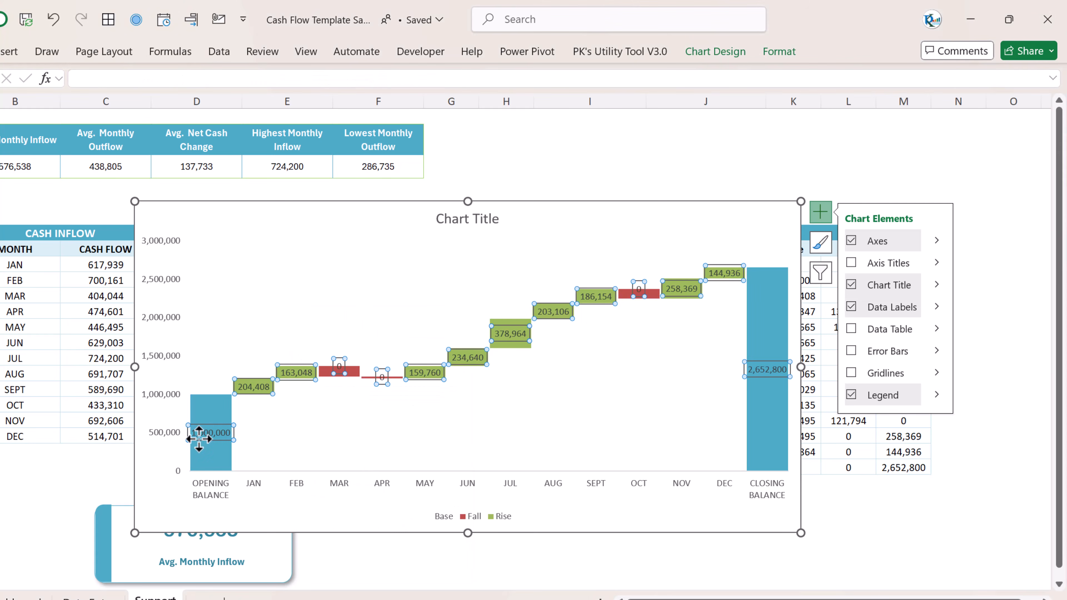
pyautogui.click(219, 441)
pyautogui.moveTo(220, 441); pyautogui.dragTo(218, 389)
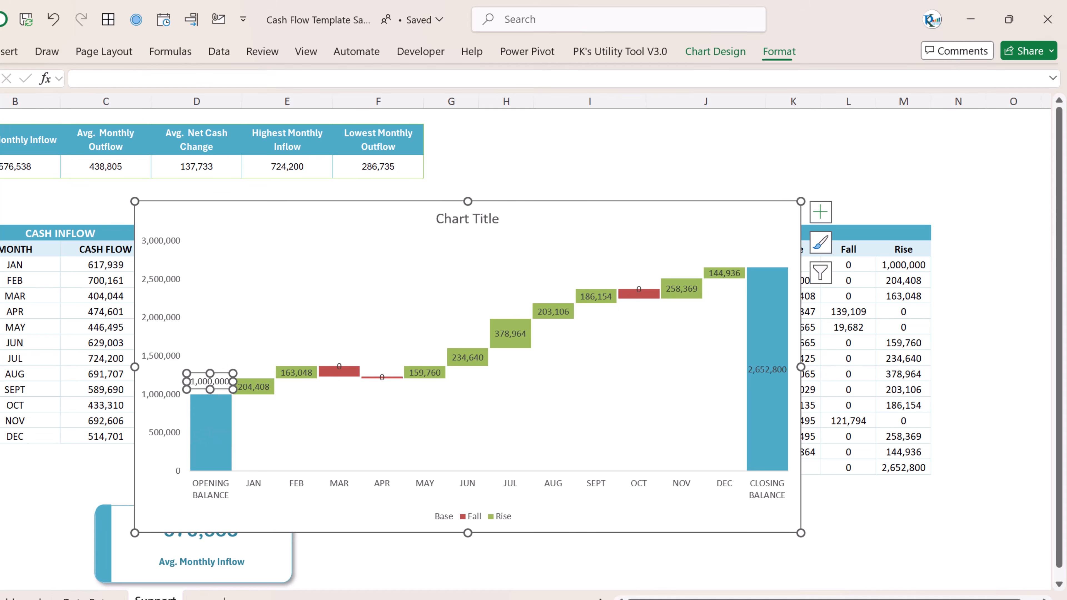
# Step: Make the Opening Balance data label bold with black text
pyautogui.click(63, 47)
pyautogui.click(248, 75)
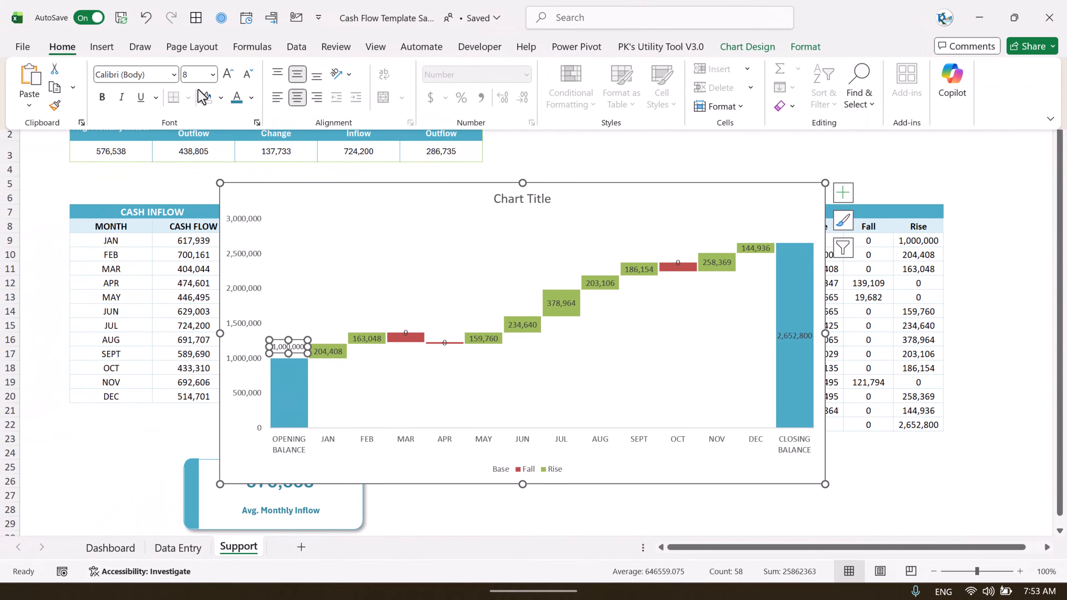
pyautogui.click(102, 97)
pyautogui.click(251, 97)
pyautogui.press('Escape')
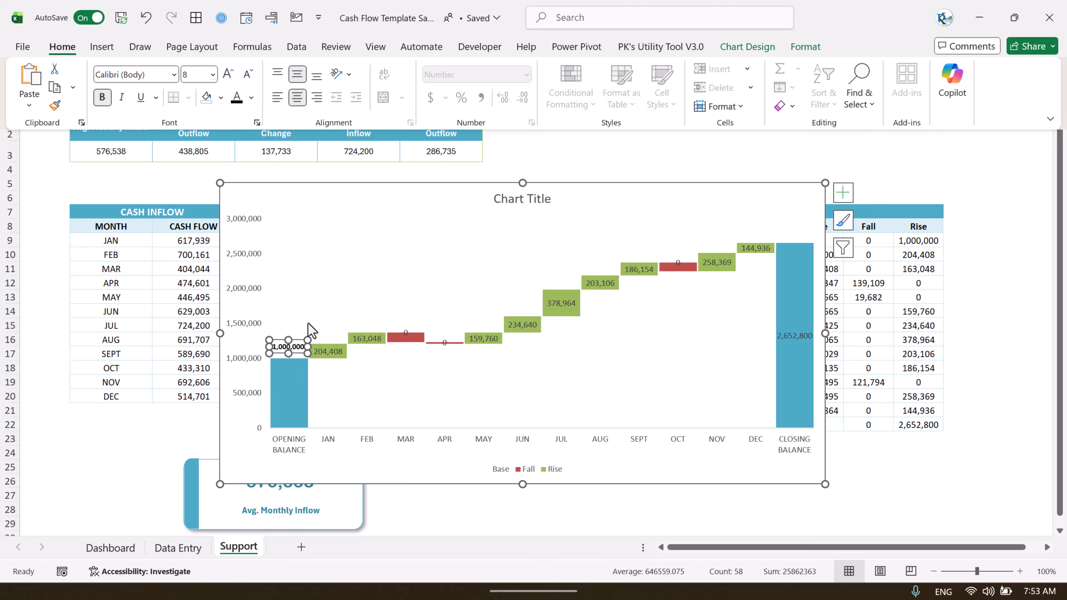
# Step: Clone the Opening Balance label's formatting to all Rise data labels and close the formatting options
pyautogui.rightClick(299, 359)
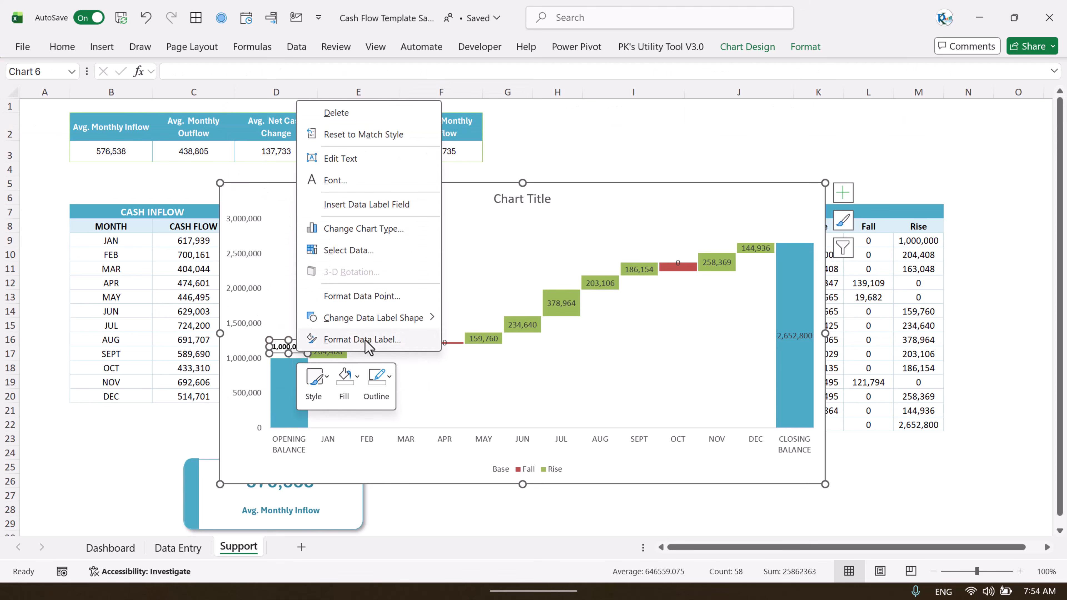
pyautogui.click(346, 342)
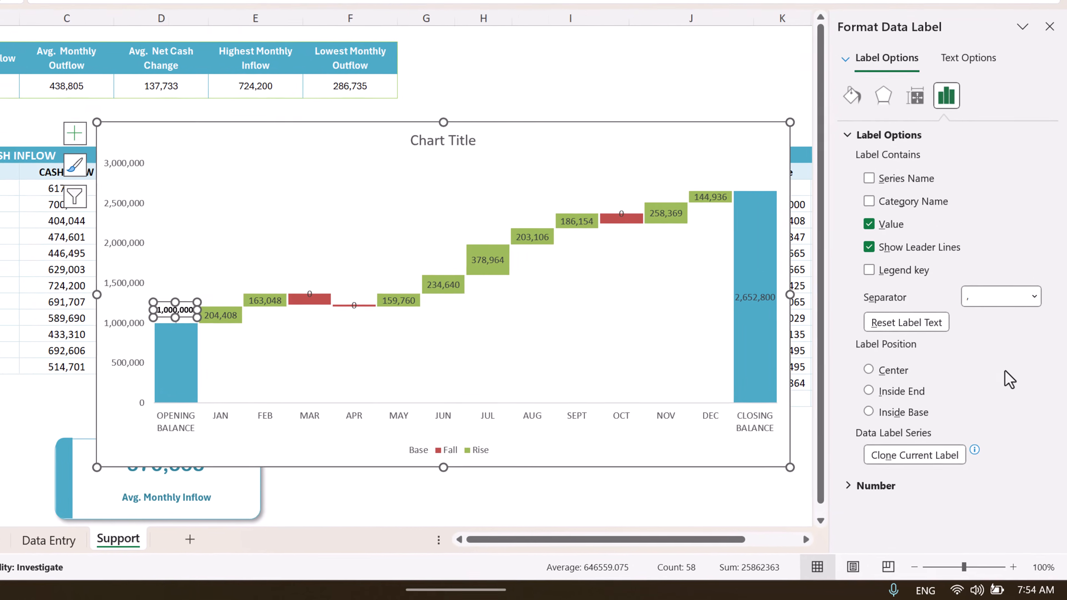
pyautogui.click(931, 453)
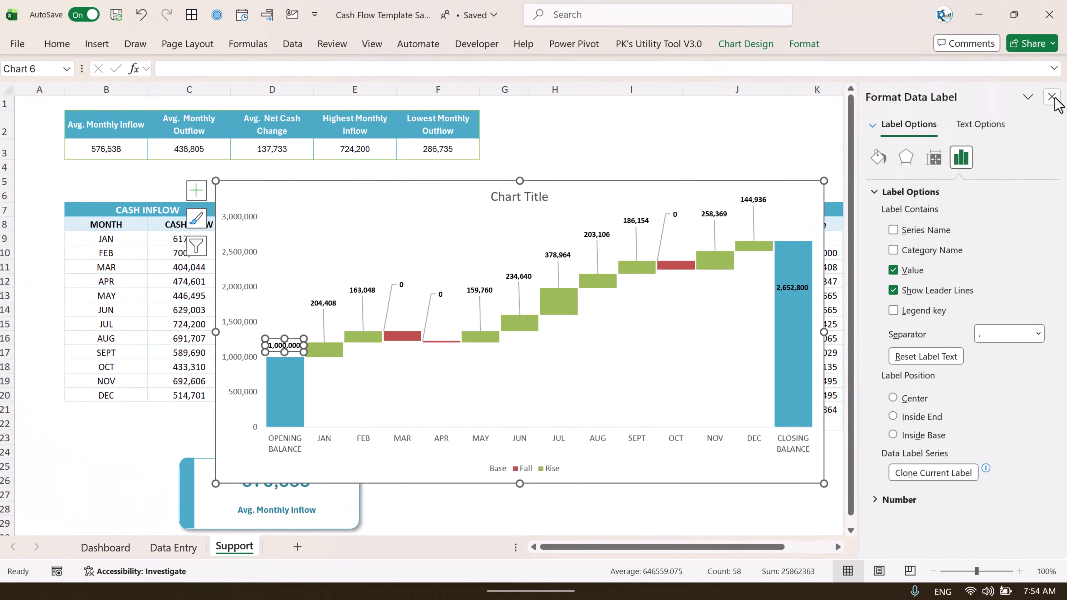
pyautogui.click(1049, 12)
# Step: Remove the leader lines from the Rise data labels
pyautogui.click(258, 308)
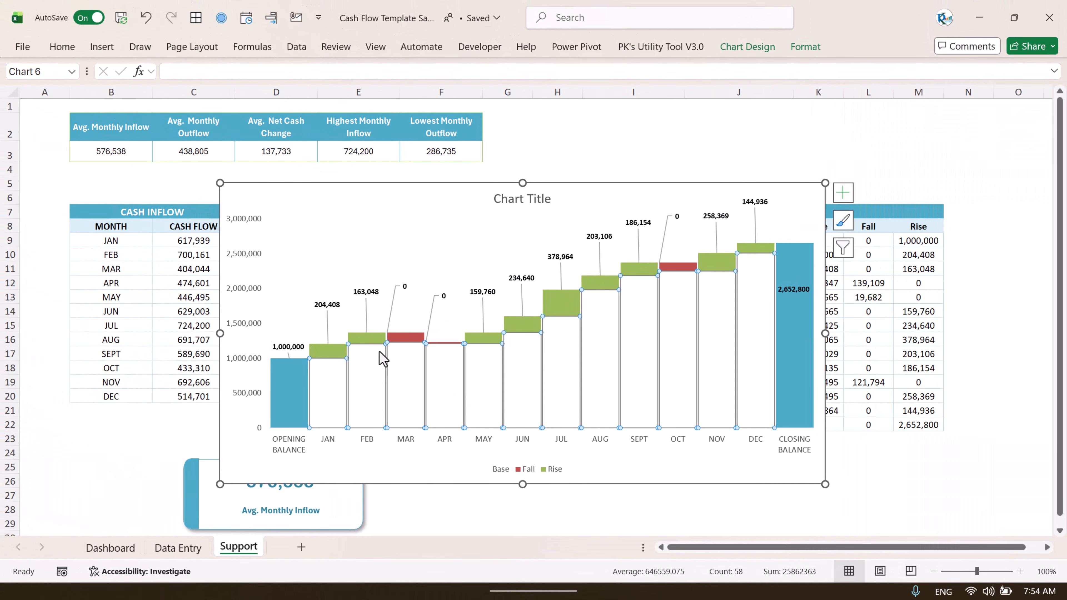
pyautogui.click(327, 323)
pyautogui.press('Delete')
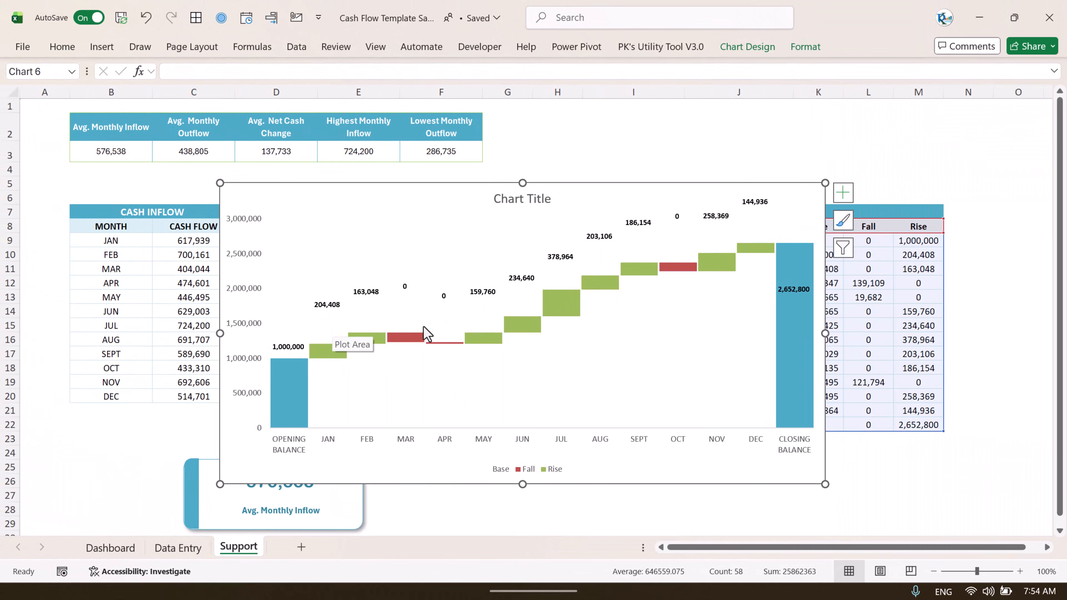
# Step: Give the Rise data labels the custom number format #,##0;-#,##0;; so that zero values are hidden
pyautogui.click(444, 297)
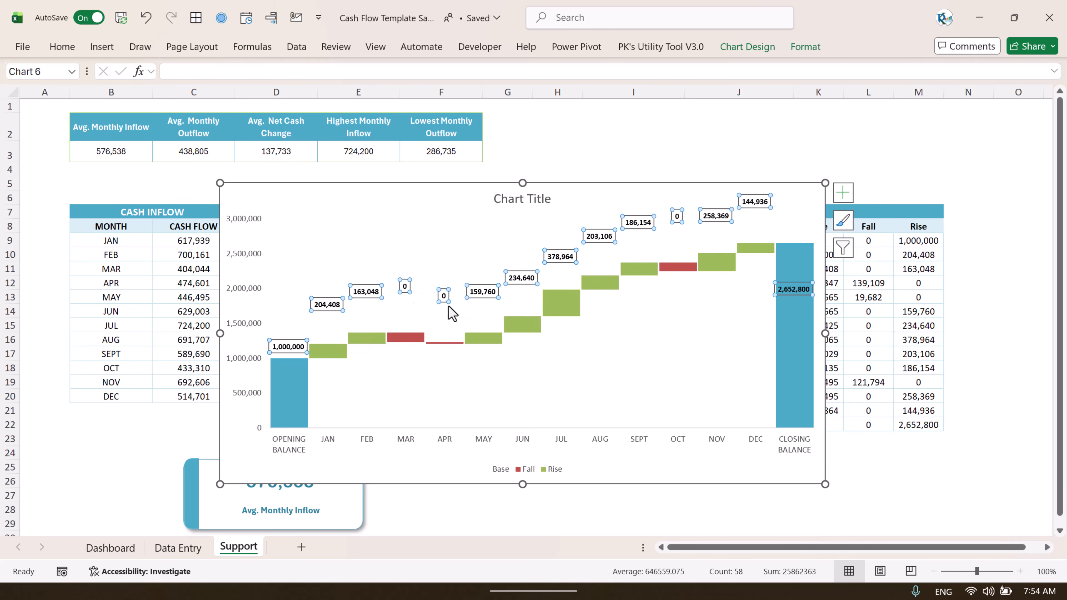
pyautogui.rightClick(445, 296)
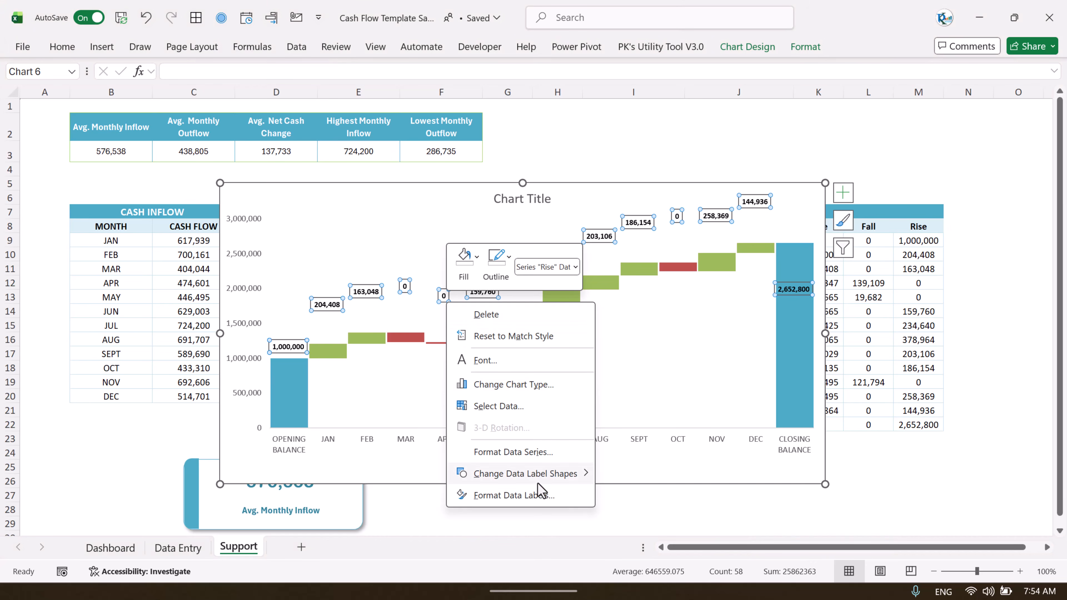
pyautogui.click(522, 494)
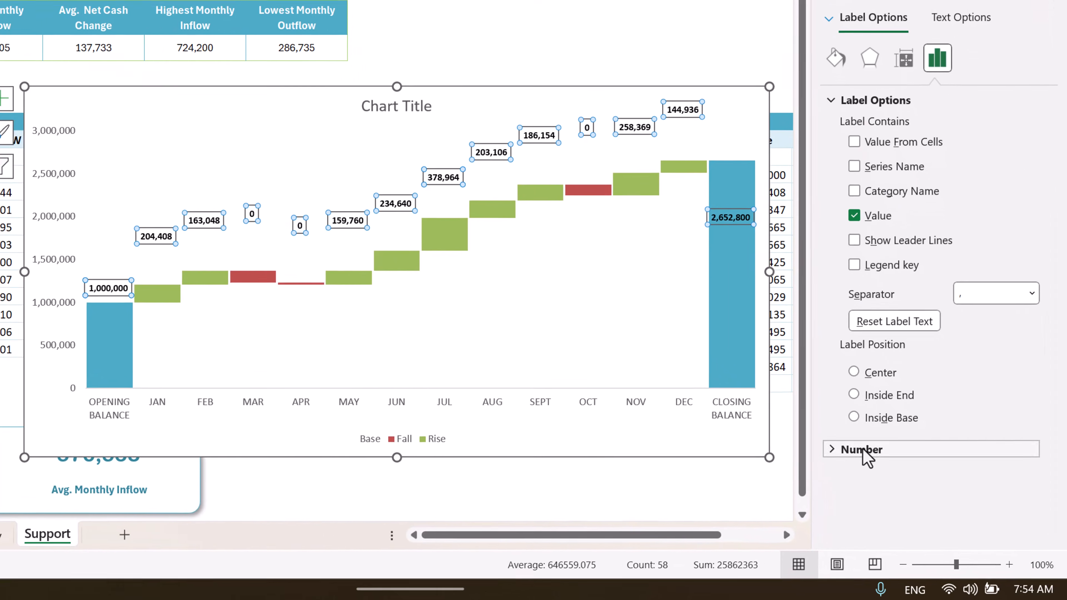
pyautogui.click(862, 450)
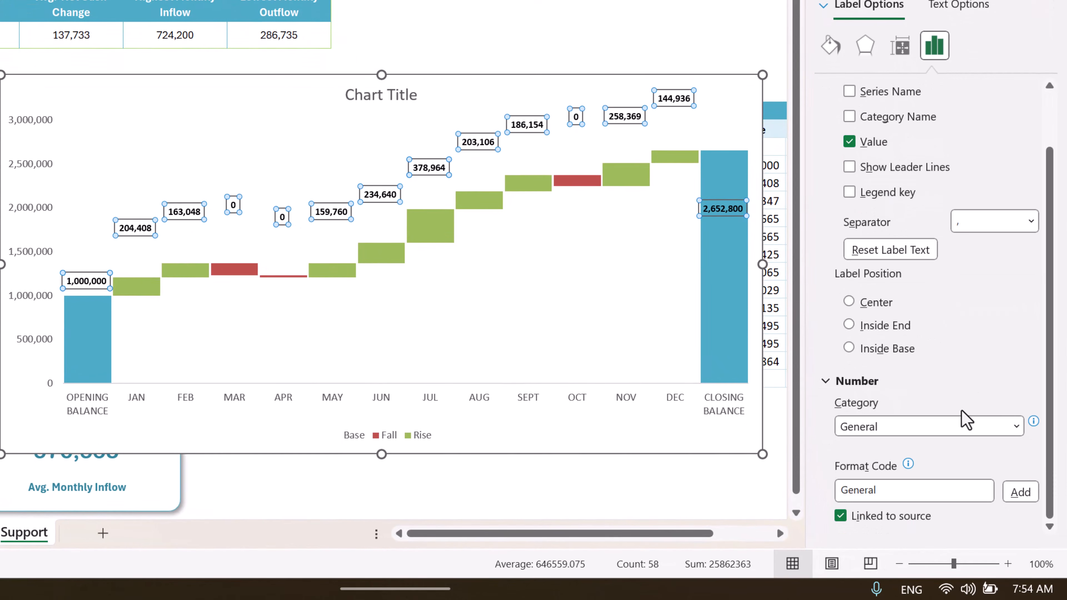
pyautogui.click(934, 435)
pyautogui.click(930, 436)
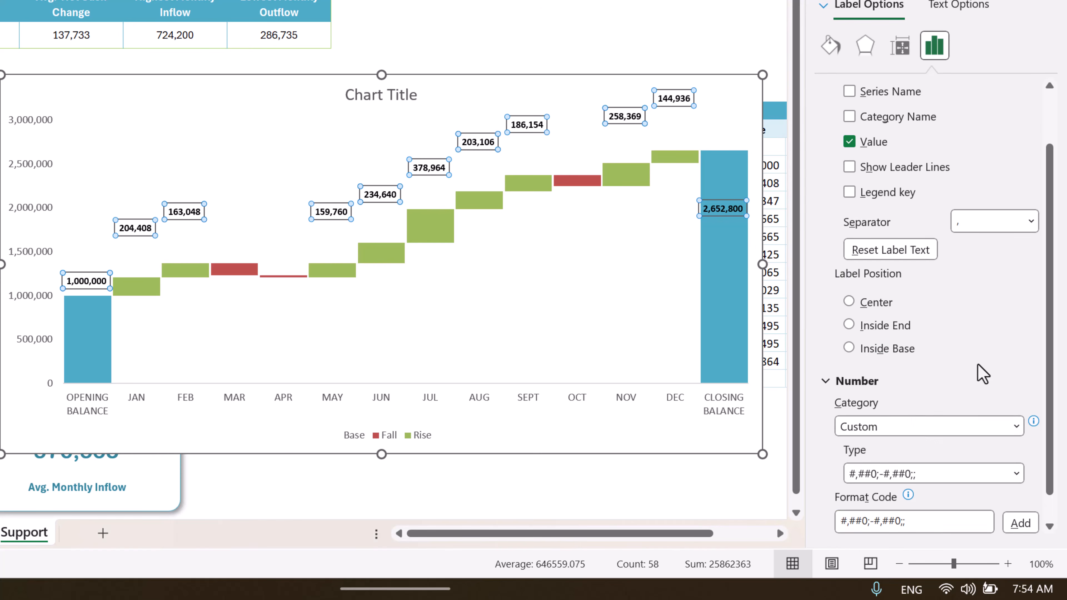
# Step: Examine the sections of the Rise labels' custom format code, then close the formatting options
pyautogui.scroll(-1, 977, 389)
pyautogui.click(919, 439)
pyautogui.click(876, 461)
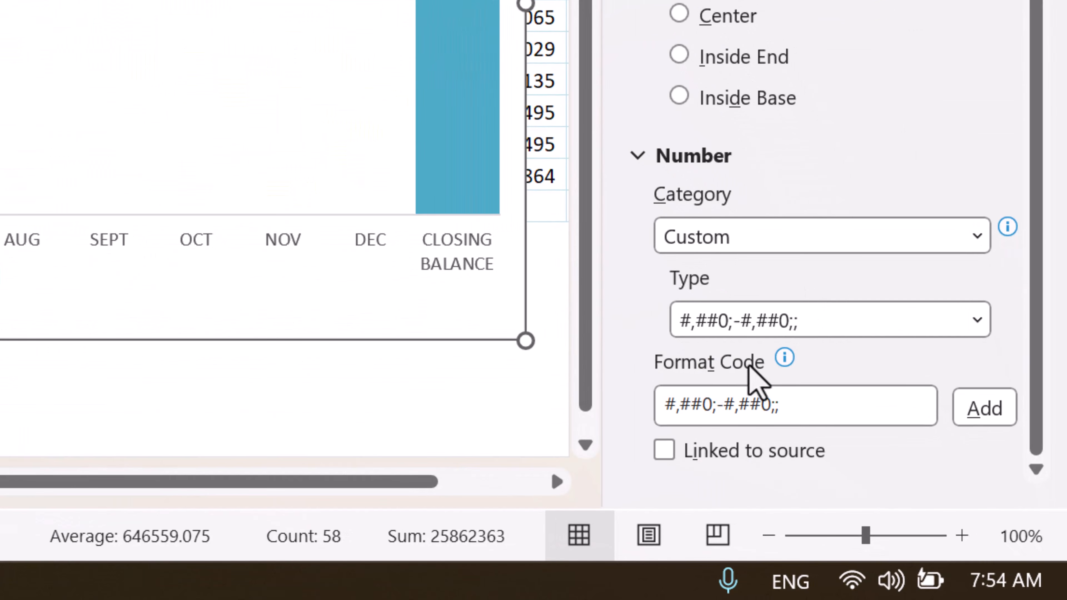
pyautogui.click(841, 487)
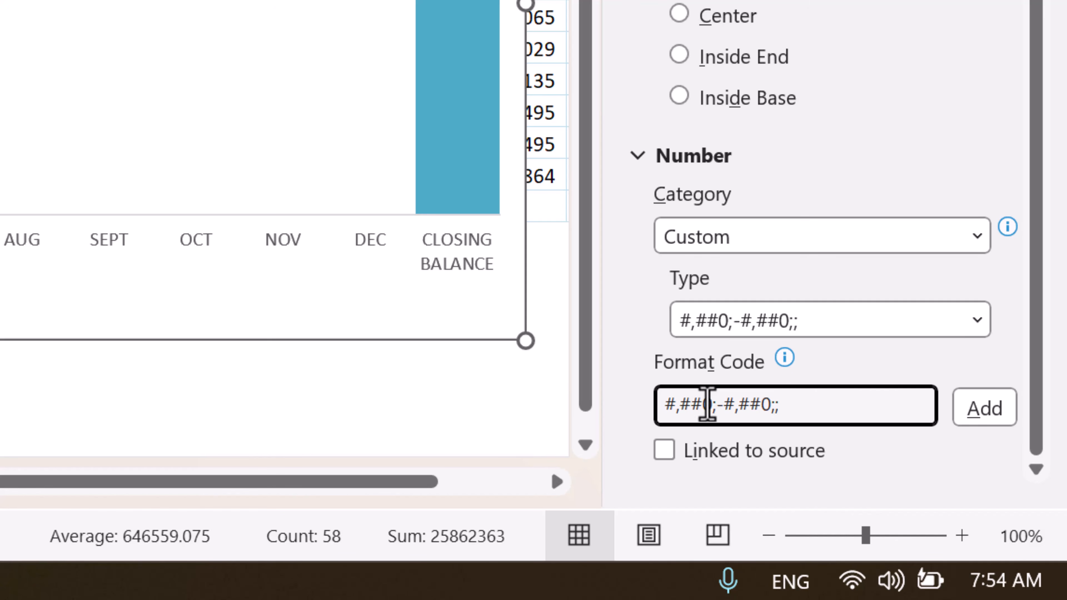
pyautogui.moveTo(711, 406); pyautogui.dragTo(643, 406)
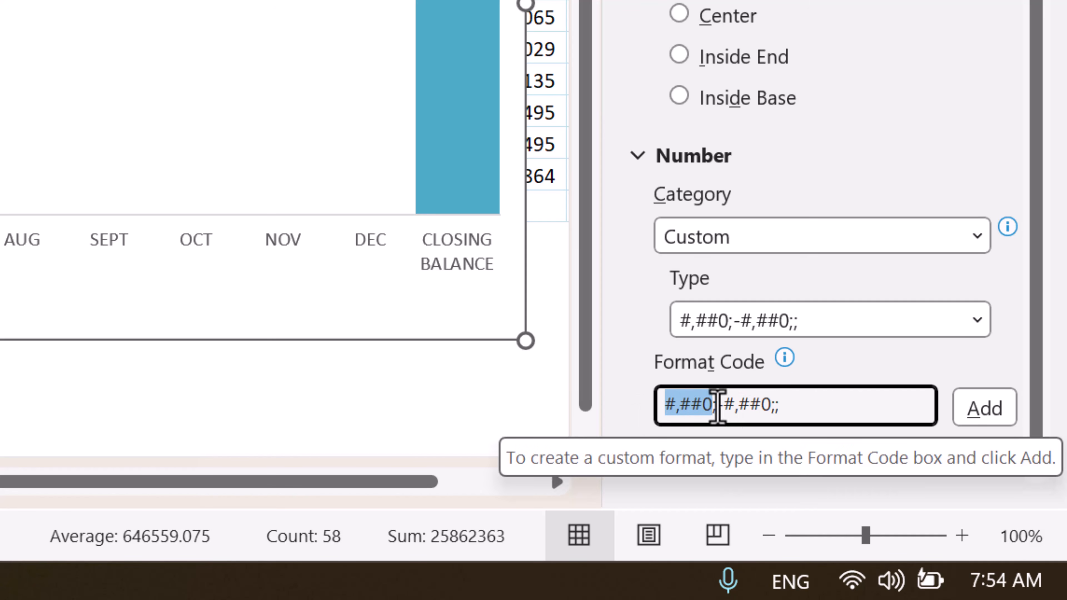
pyautogui.moveTo(716, 406); pyautogui.dragTo(774, 406)
pyautogui.click(778, 405)
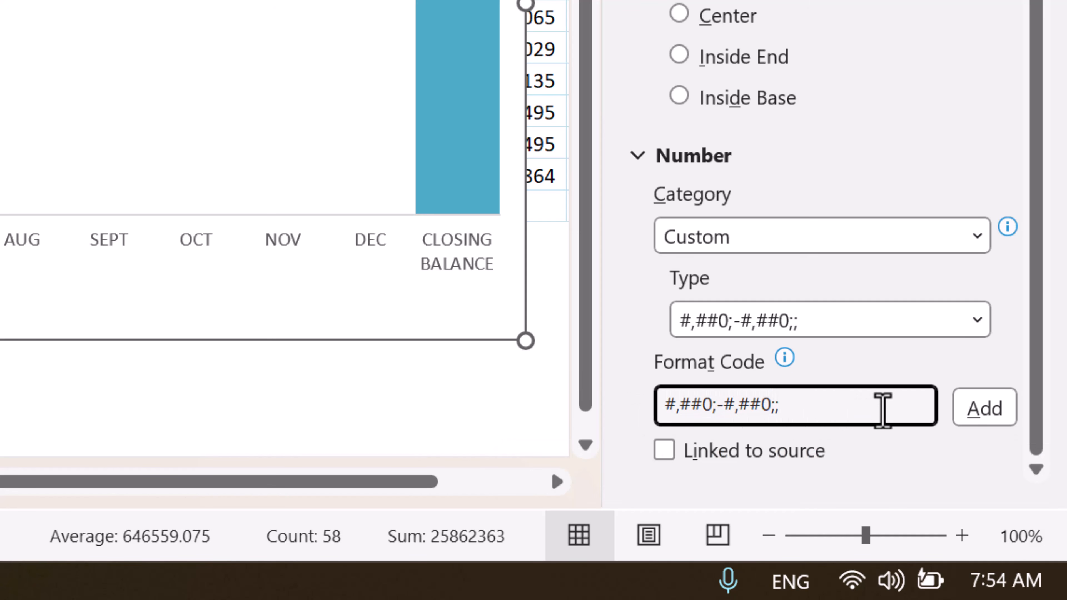
pyautogui.click(976, 321)
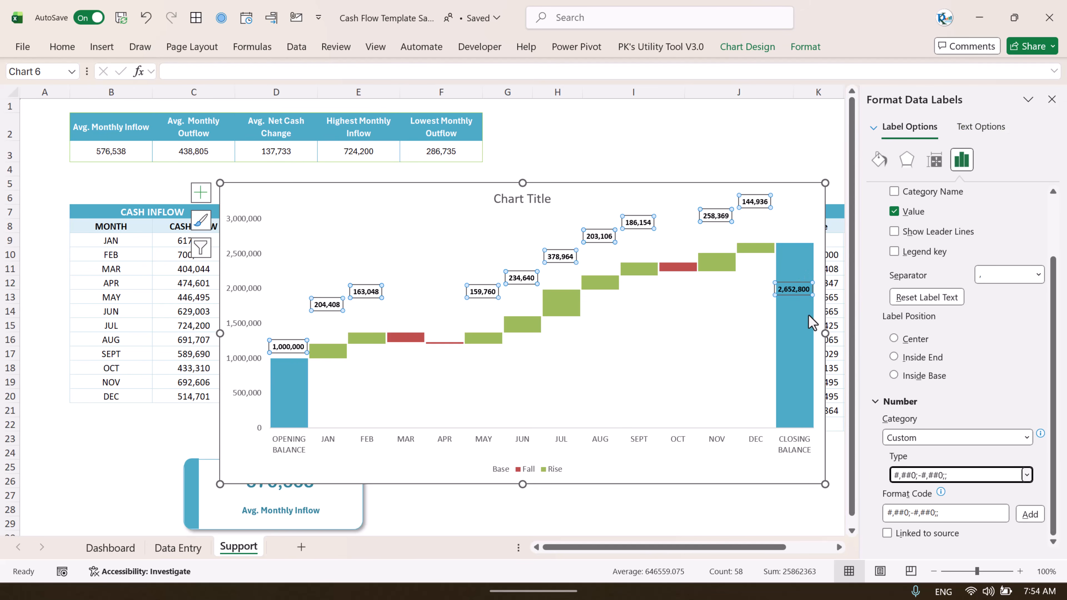
pyautogui.click(1052, 101)
# Step: Add data labels to the chart's Fall series
pyautogui.click(708, 325)
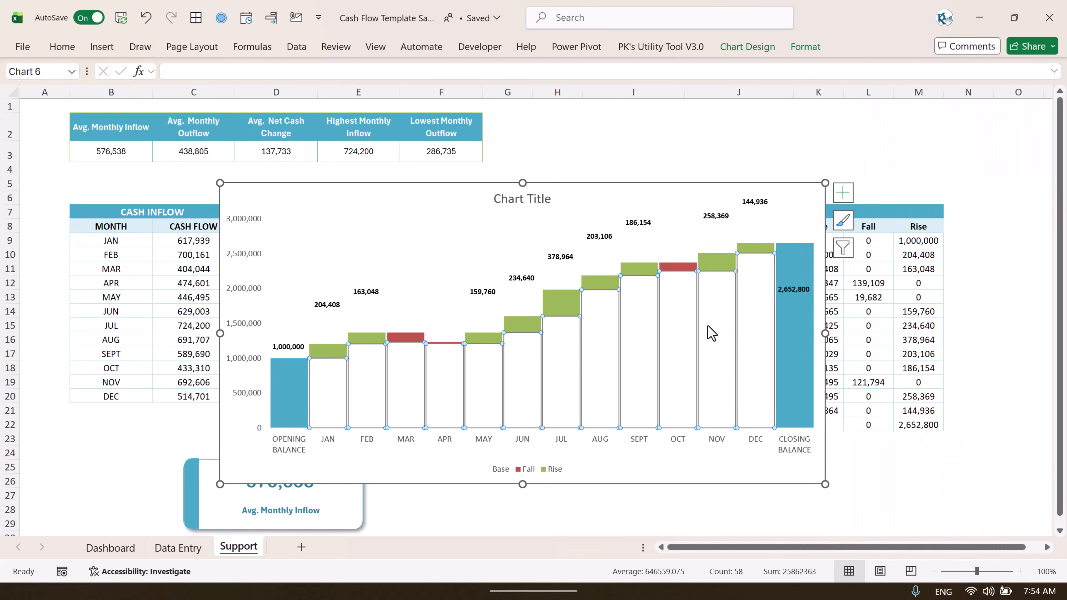
pyautogui.click(416, 336)
pyautogui.rightClick(418, 337)
pyautogui.click(507, 467)
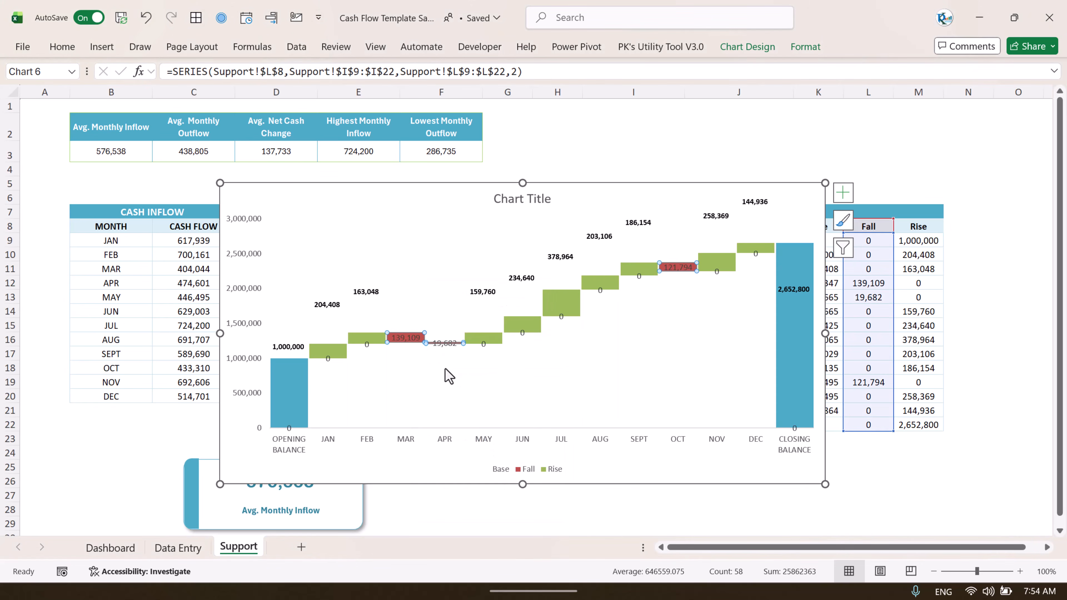
# Step: Apply the custom number format #,##0;-#,##0;; to the Fall data labels to hide zeros
pyautogui.rightClick(523, 334)
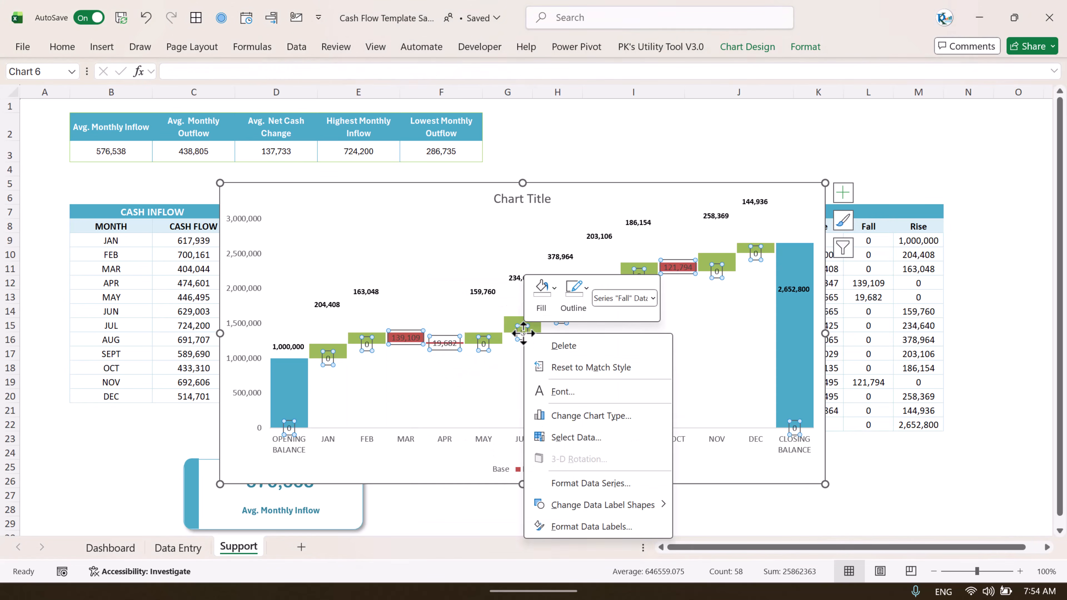
pyautogui.click(618, 527)
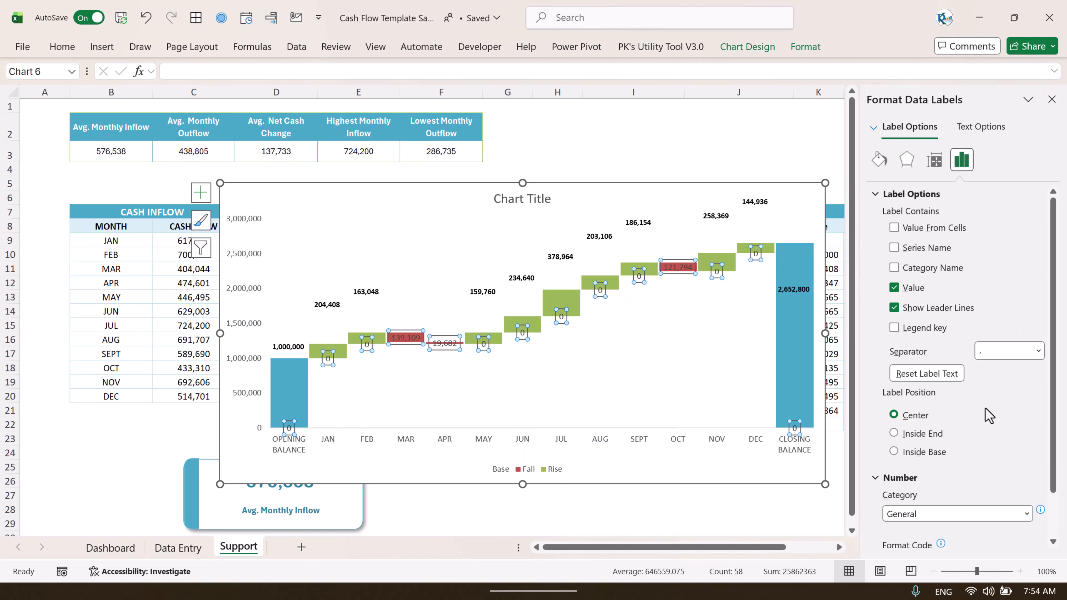
pyautogui.scroll(-1, 951, 484)
pyautogui.click(951, 479)
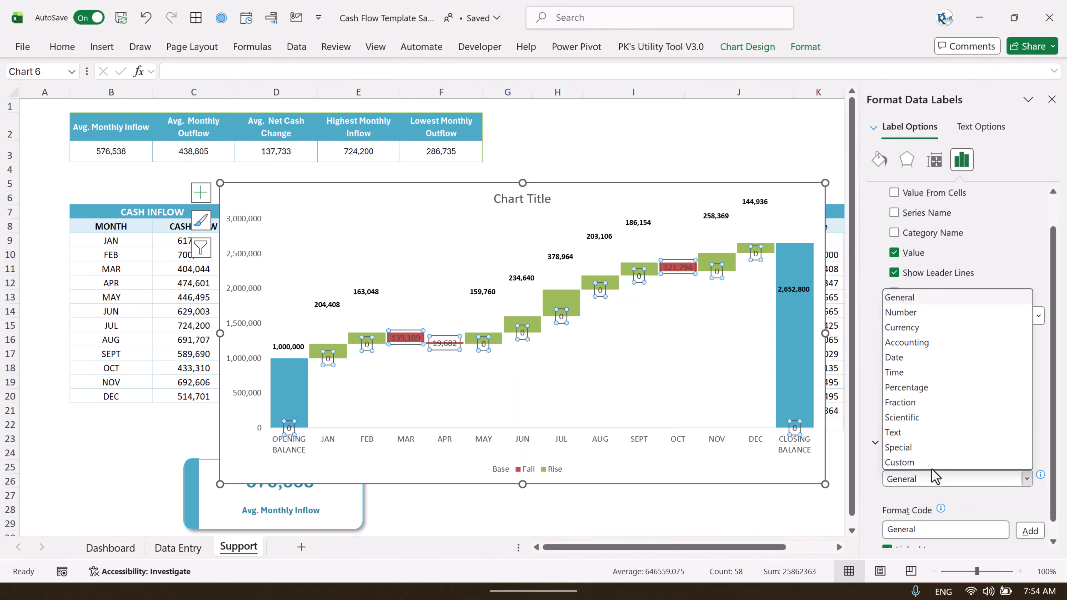
pyautogui.click(907, 460)
pyautogui.scroll(-1, 990, 475)
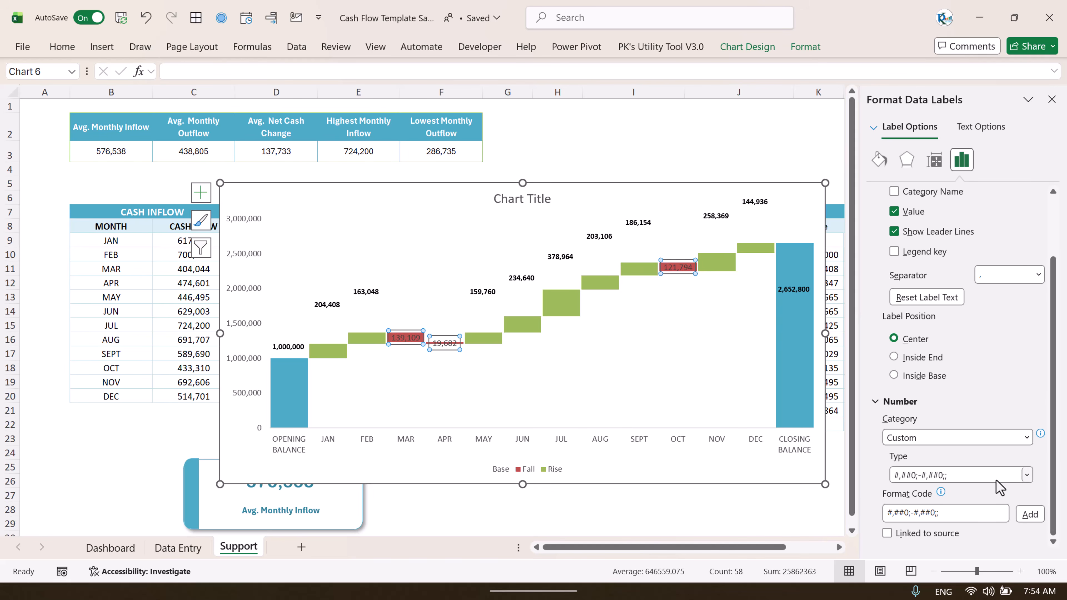
# Step: Move the MAR Fall data label just above its column and clone it to the other Fall labels
pyautogui.click(404, 338)
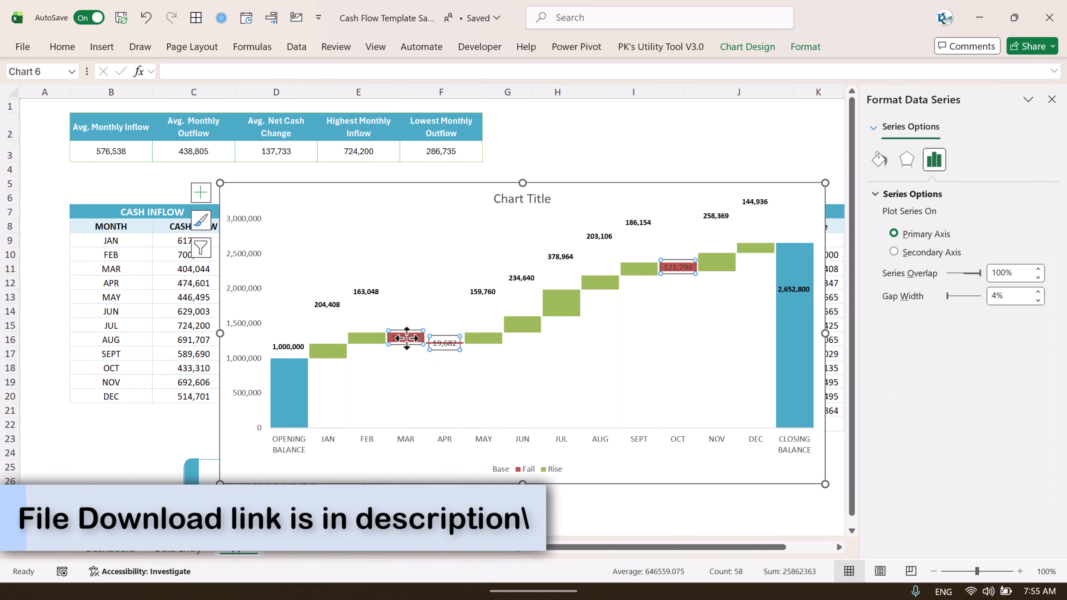
pyautogui.moveTo(406, 338); pyautogui.dragTo(414, 323)
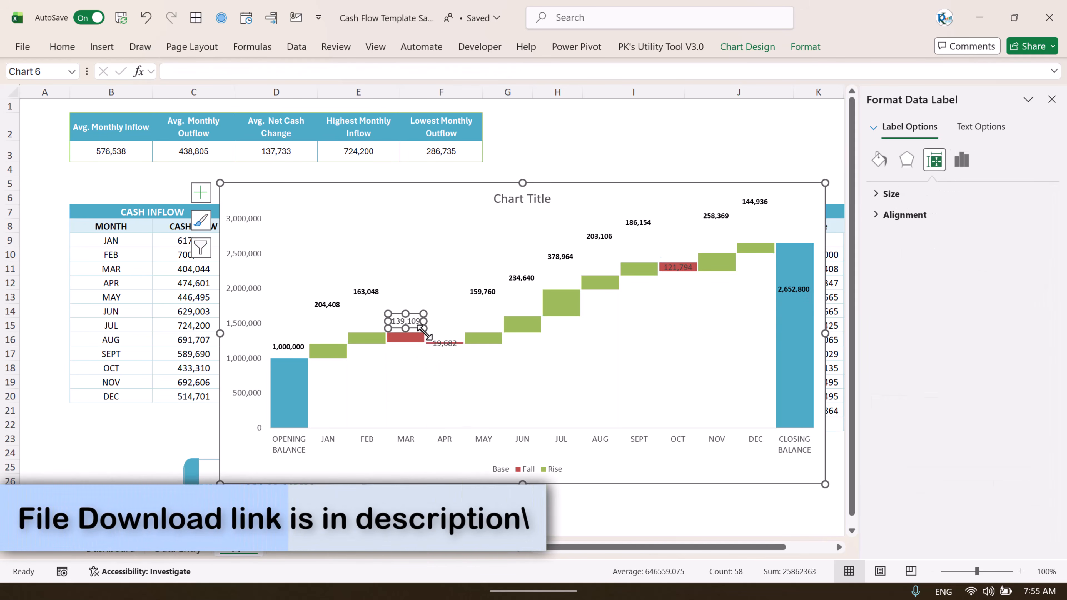
pyautogui.rightClick(420, 330)
pyautogui.click(488, 568)
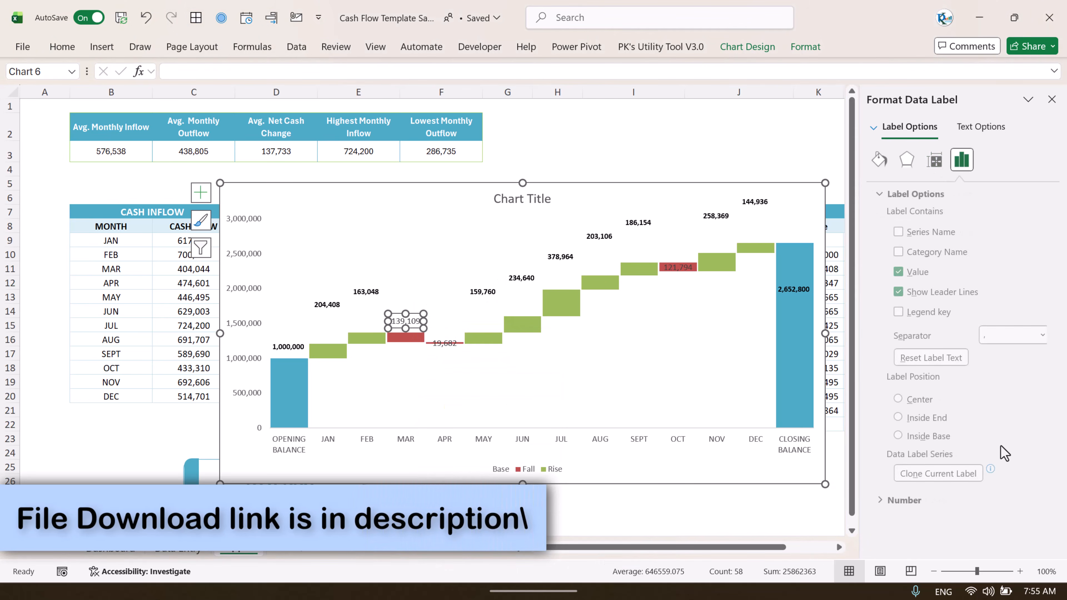
pyautogui.click(947, 474)
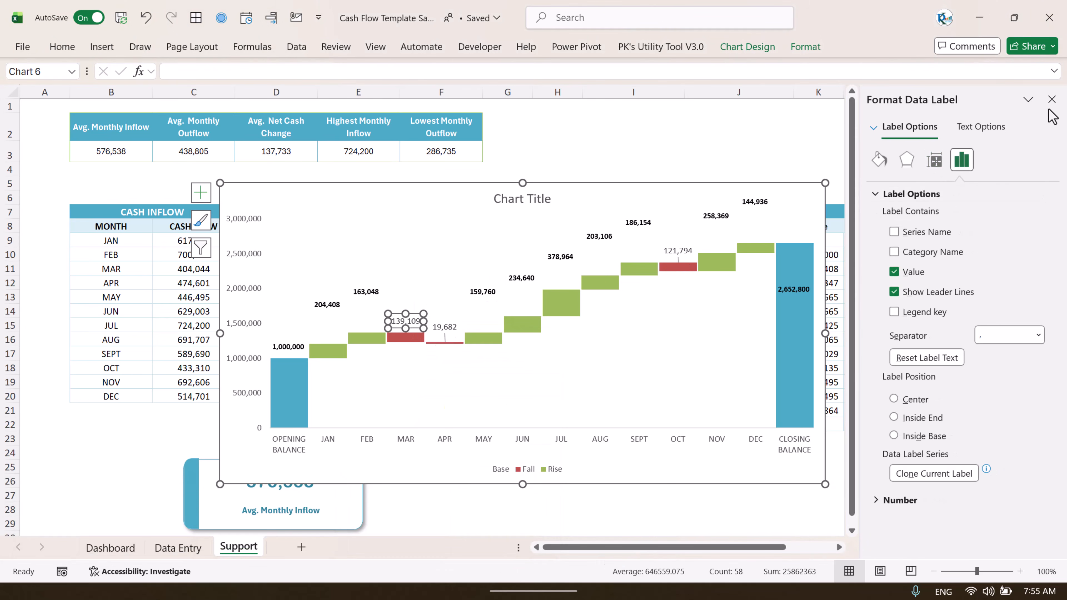
pyautogui.click(1051, 99)
# Step: Move the FEB Rise data label just above its column and clone it to the other Rise labels
pyautogui.click(363, 292)
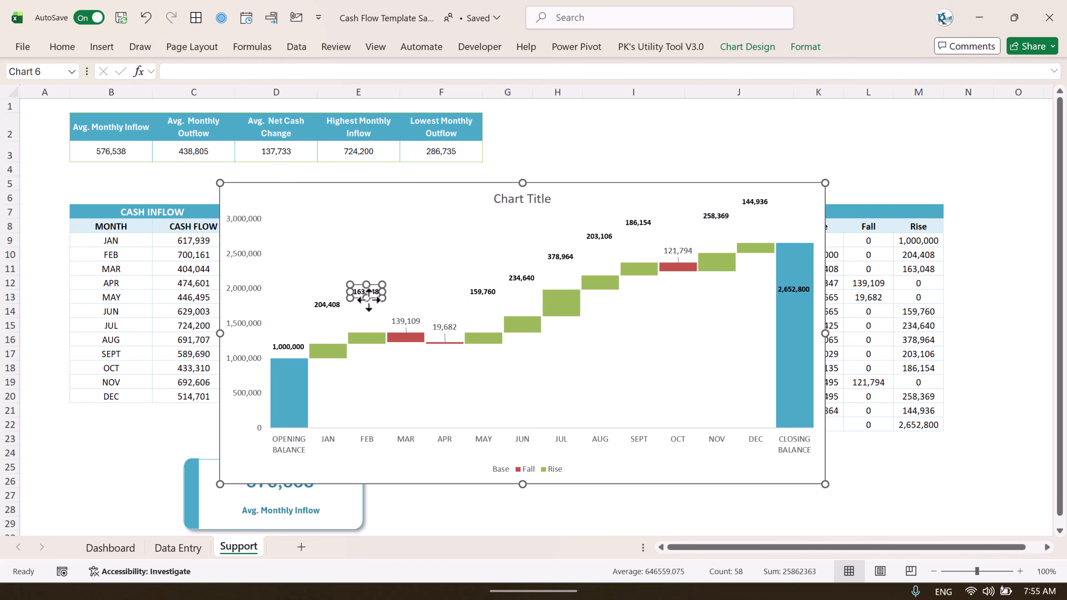
pyautogui.moveTo(368, 296); pyautogui.dragTo(369, 329)
pyautogui.rightClick(369, 329)
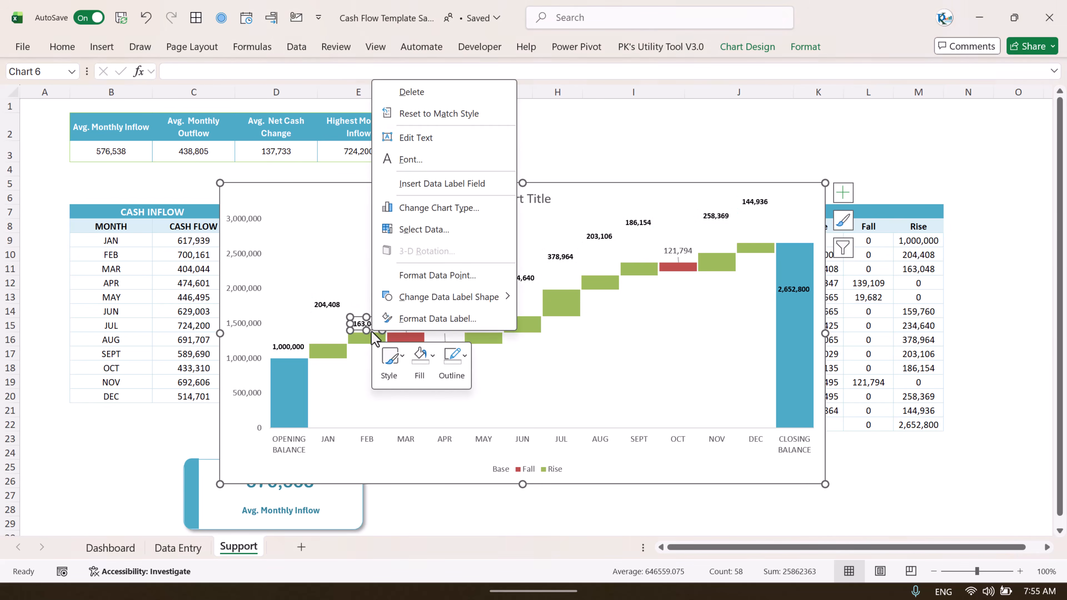
pyautogui.click(449, 319)
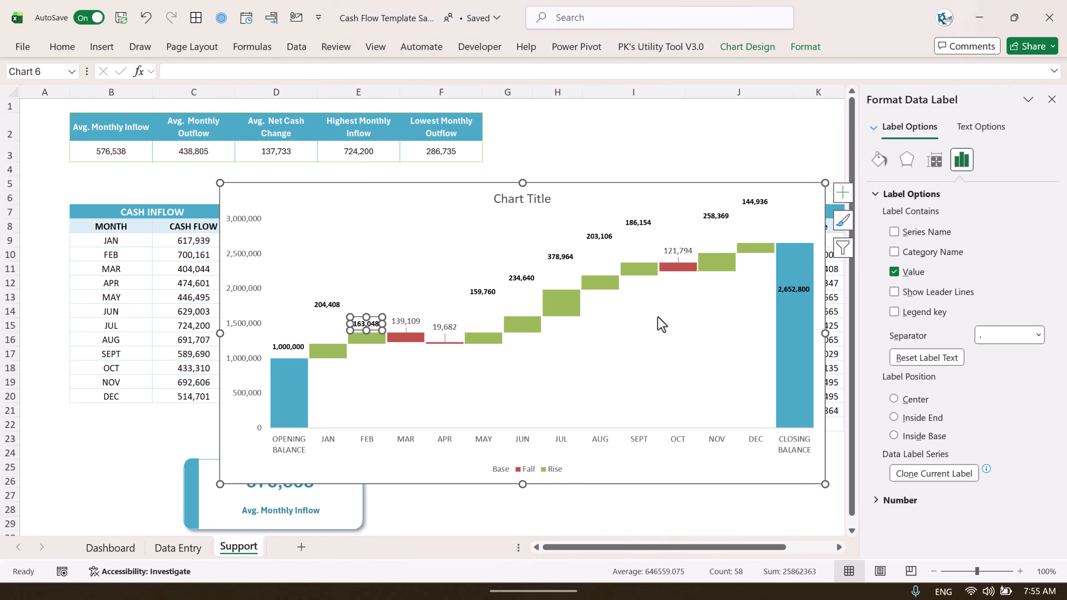
pyautogui.click(950, 477)
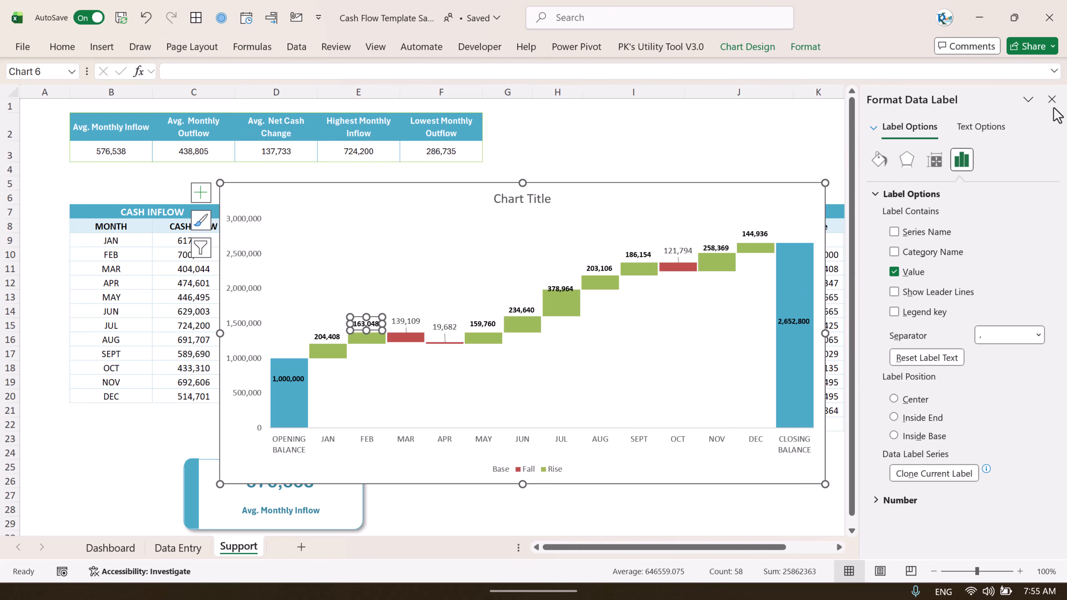
pyautogui.click(1052, 99)
# Step: Delete the legend from the cash change chart and switch to the Dashboard sheet
pyautogui.click(762, 194)
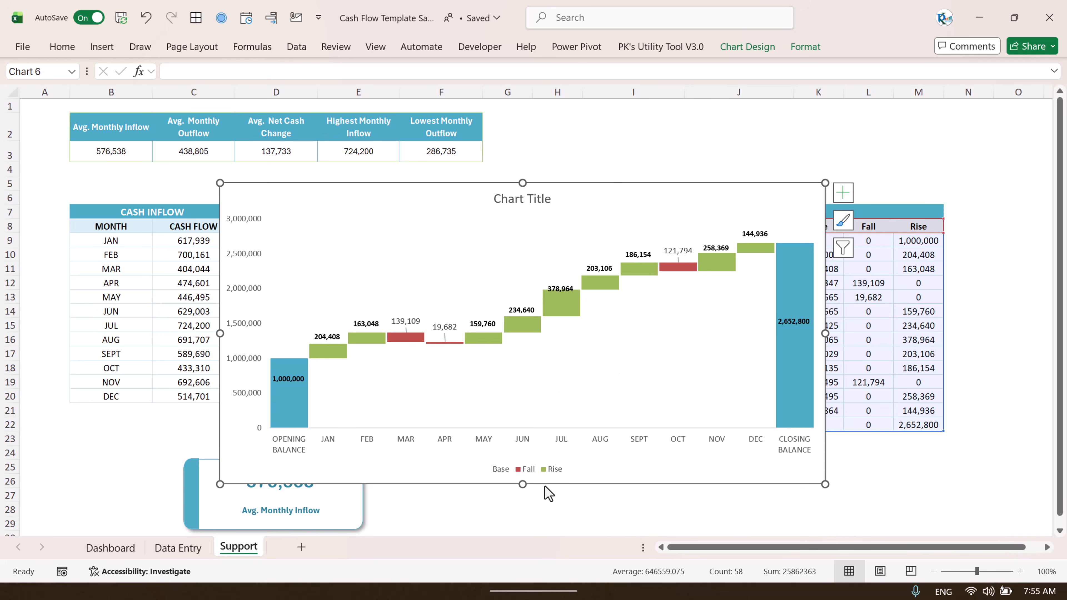
pyautogui.click(558, 474)
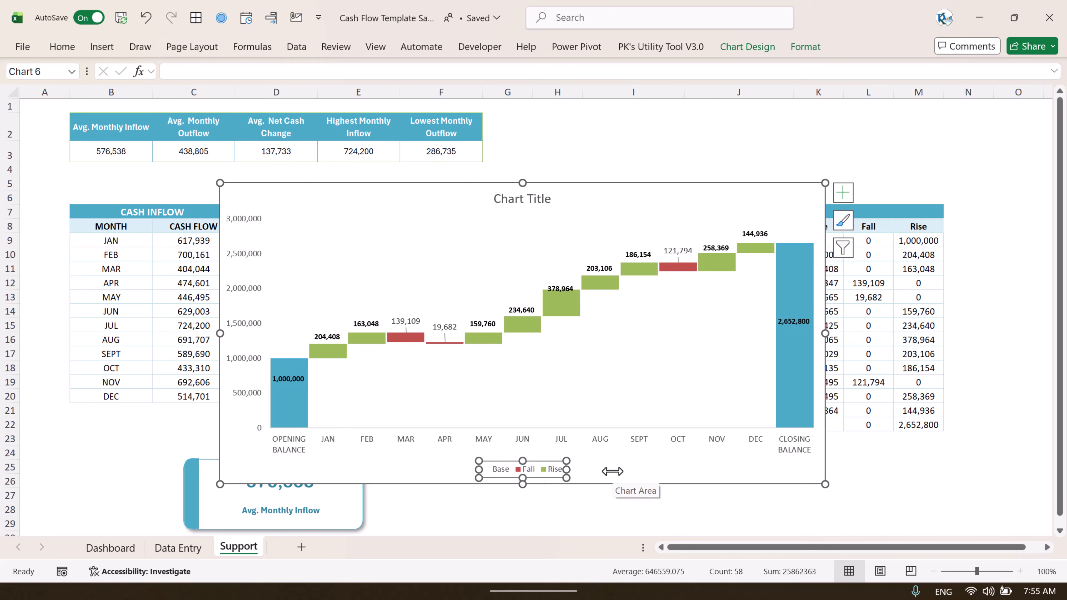
pyautogui.press('Delete')
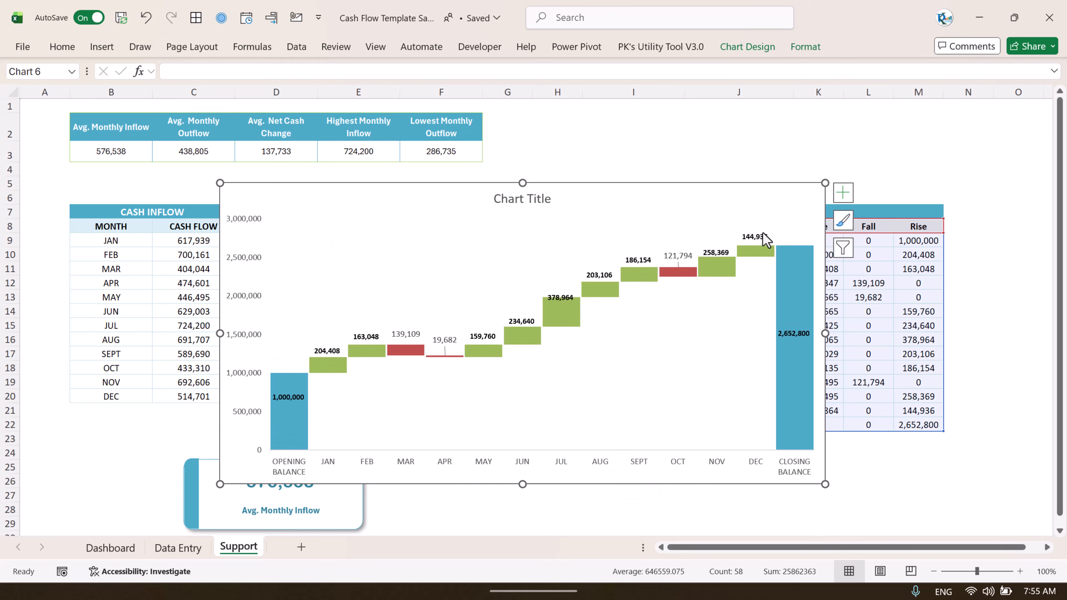
pyautogui.click(110, 548)
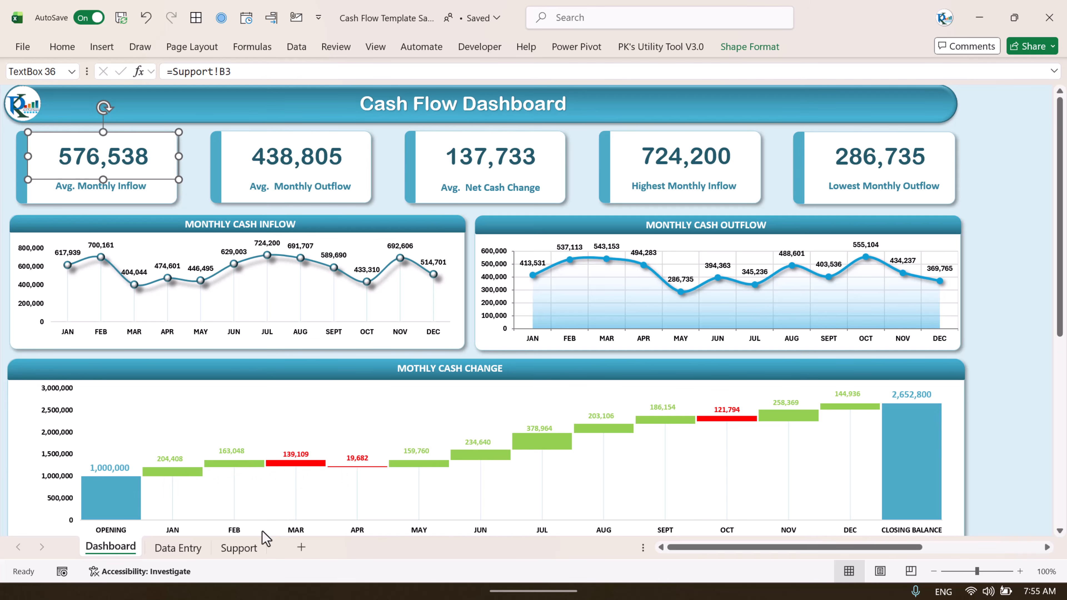
# Step: On the Support sheet, set the font colour of the cash change chart's Rise data labels to standard green
pyautogui.click(238, 551)
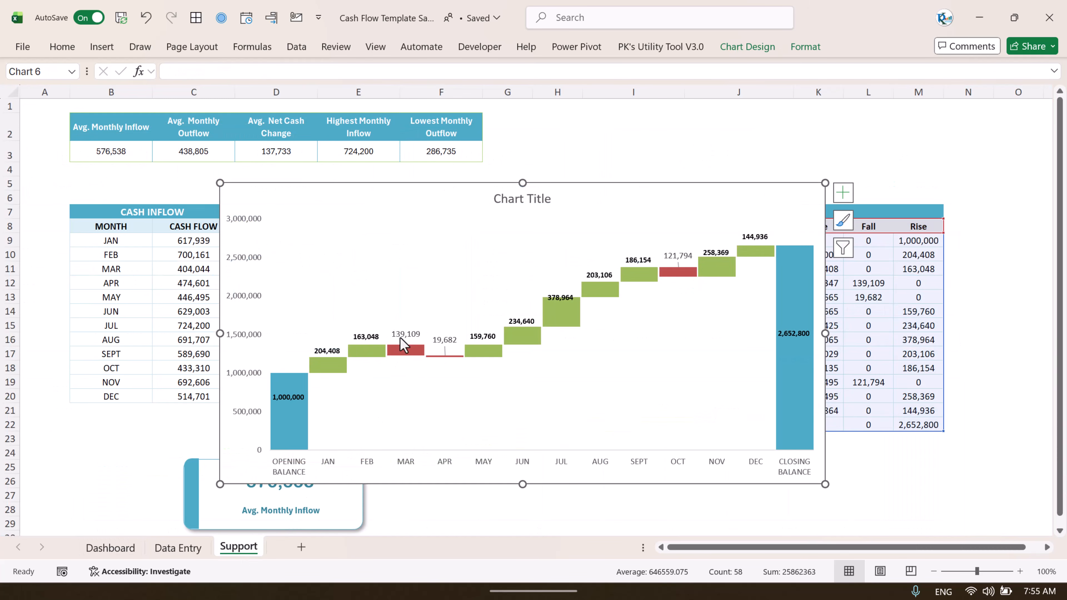
pyautogui.click(364, 338)
pyautogui.click(63, 47)
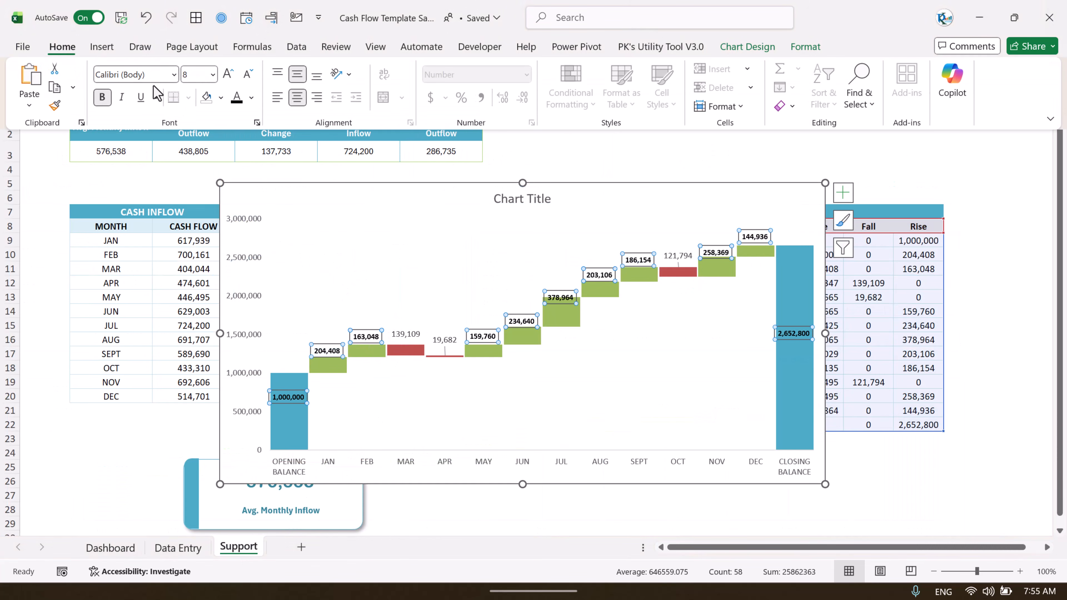
pyautogui.click(252, 97)
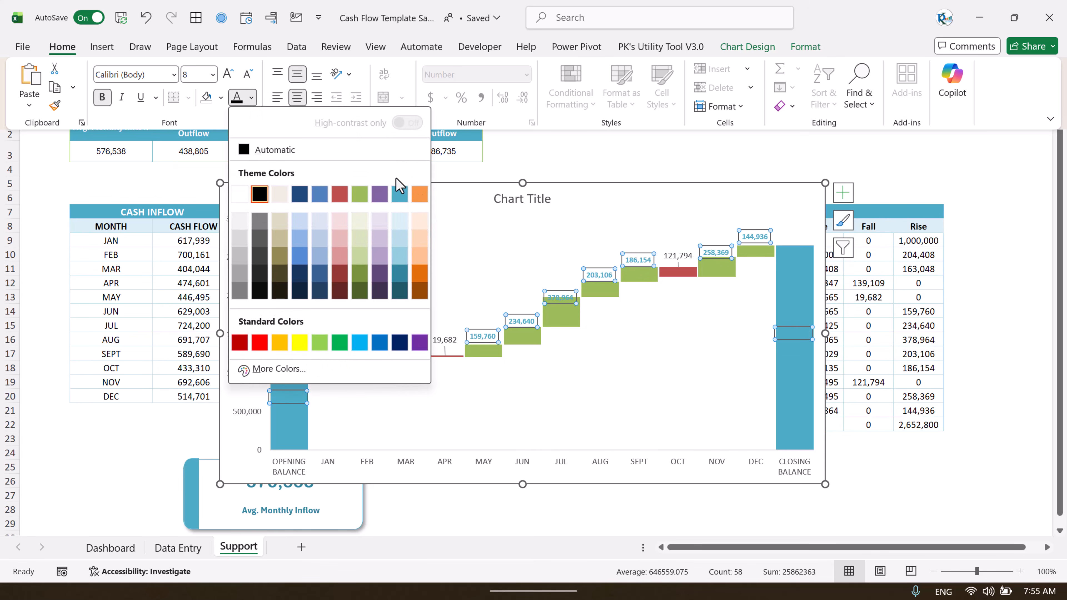
pyautogui.click(332, 347)
pyautogui.click(298, 380)
pyautogui.click(340, 428)
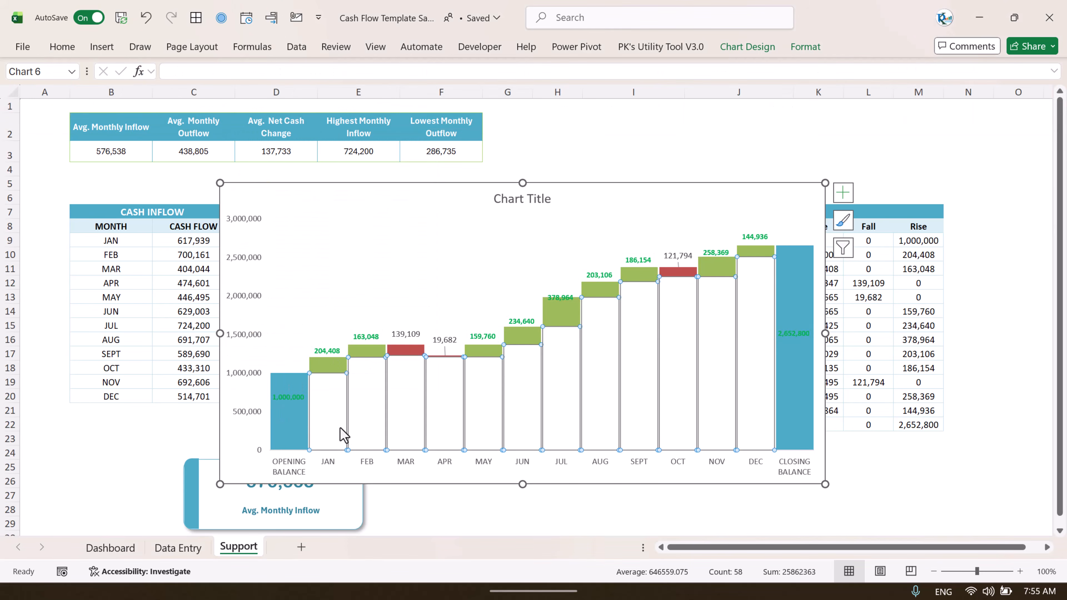
# Step: Move the Opening Balance and Closing Balance data labels just above their blue columns
pyautogui.click(290, 398)
pyautogui.moveTo(290, 397); pyautogui.dragTo(288, 358)
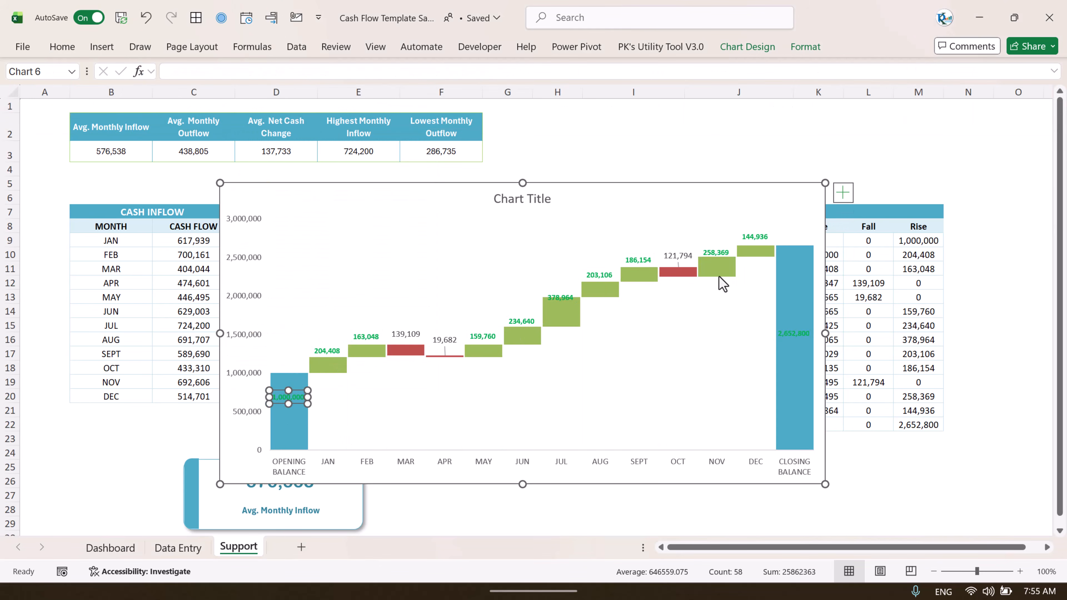
pyautogui.click(801, 336)
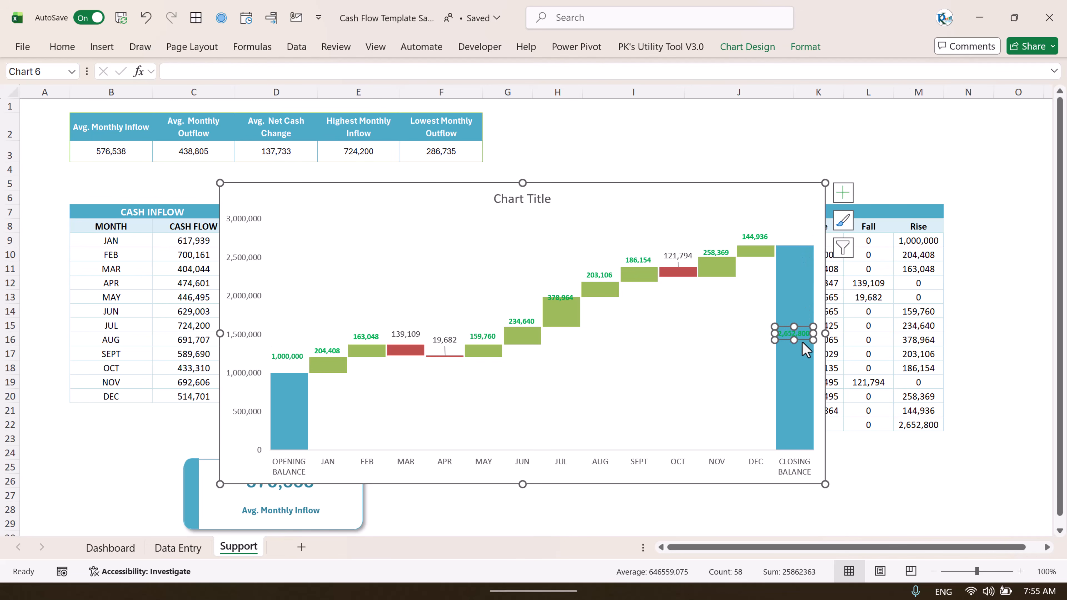
pyautogui.moveTo(803, 342); pyautogui.dragTo(804, 239)
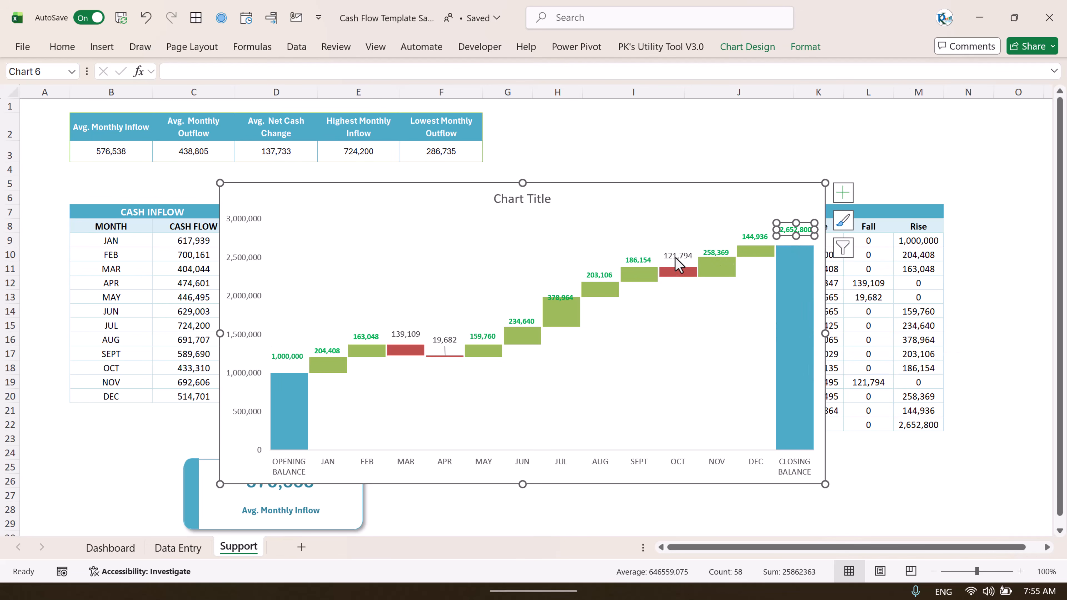
# Step: Format the cash change chart's Fall data labels in bold red, then deselect them
pyautogui.click(675, 257)
pyautogui.click(62, 46)
pyautogui.click(251, 97)
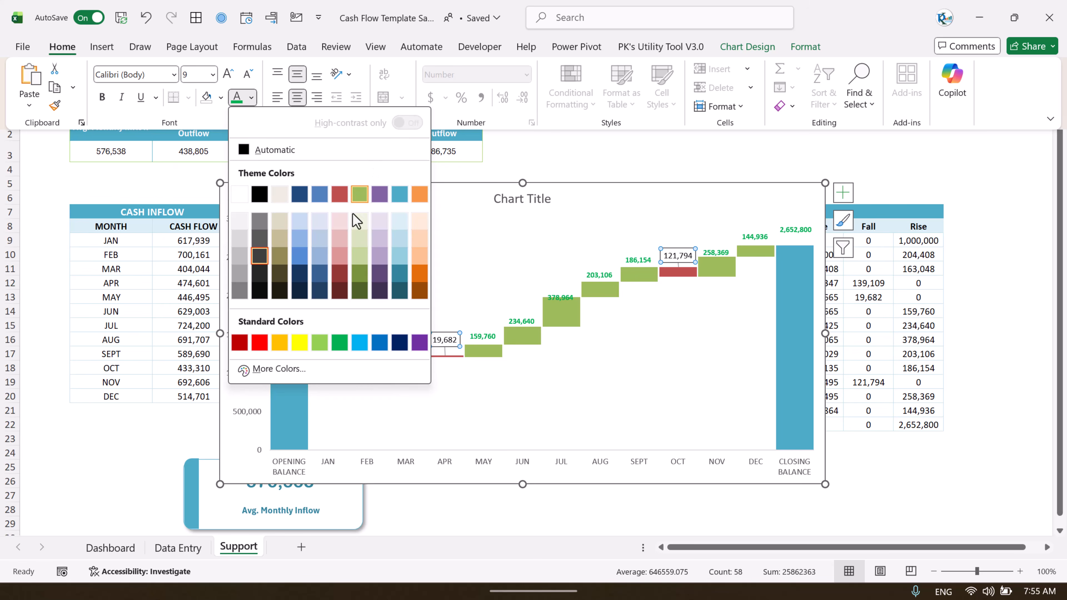
pyautogui.click(240, 343)
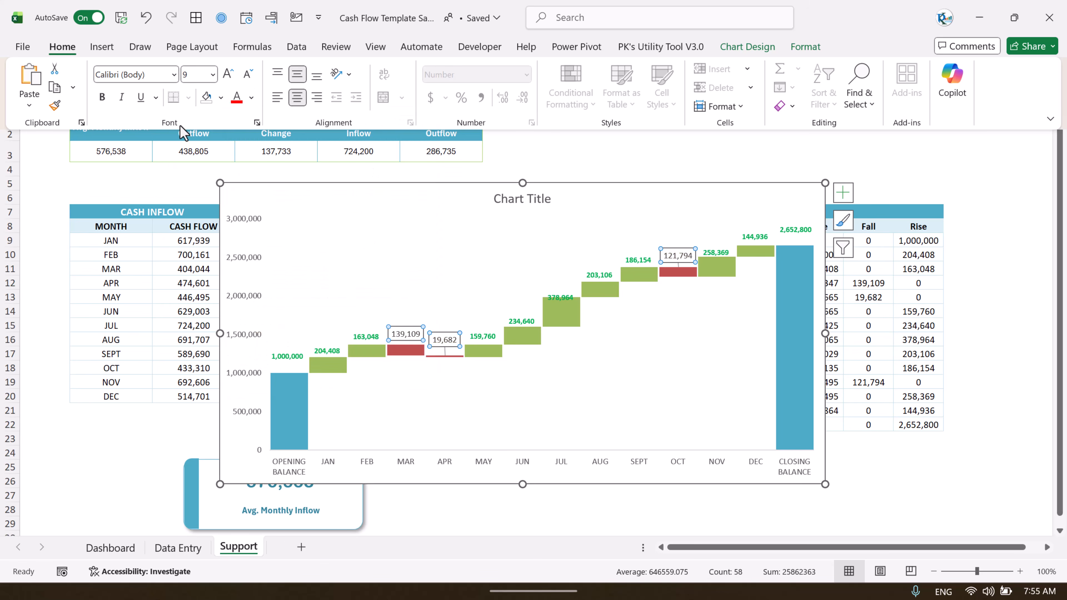
pyautogui.click(102, 98)
pyautogui.click(435, 242)
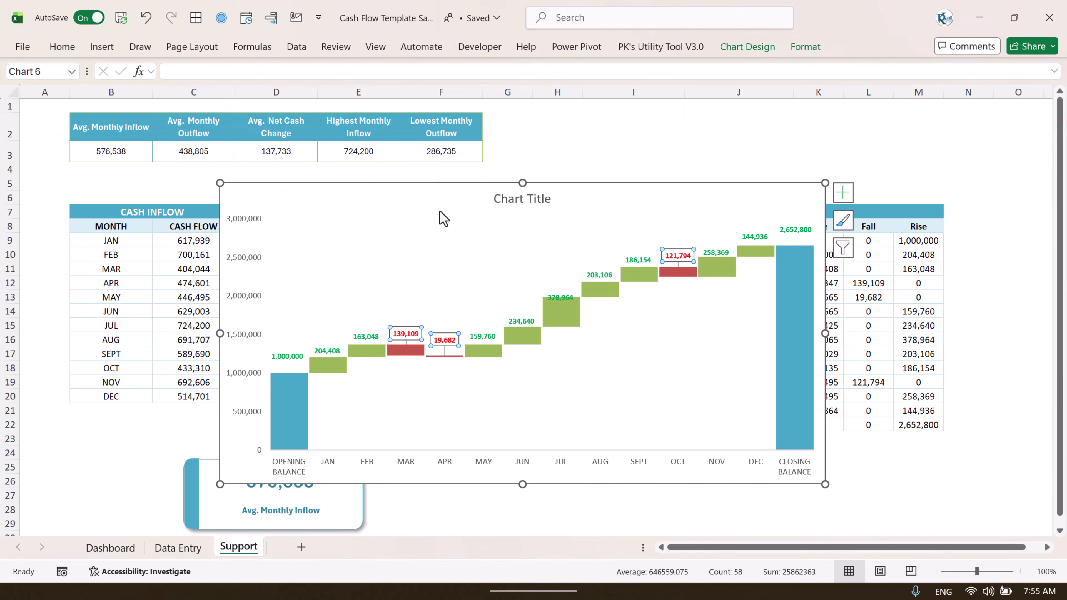
pyautogui.click(532, 235)
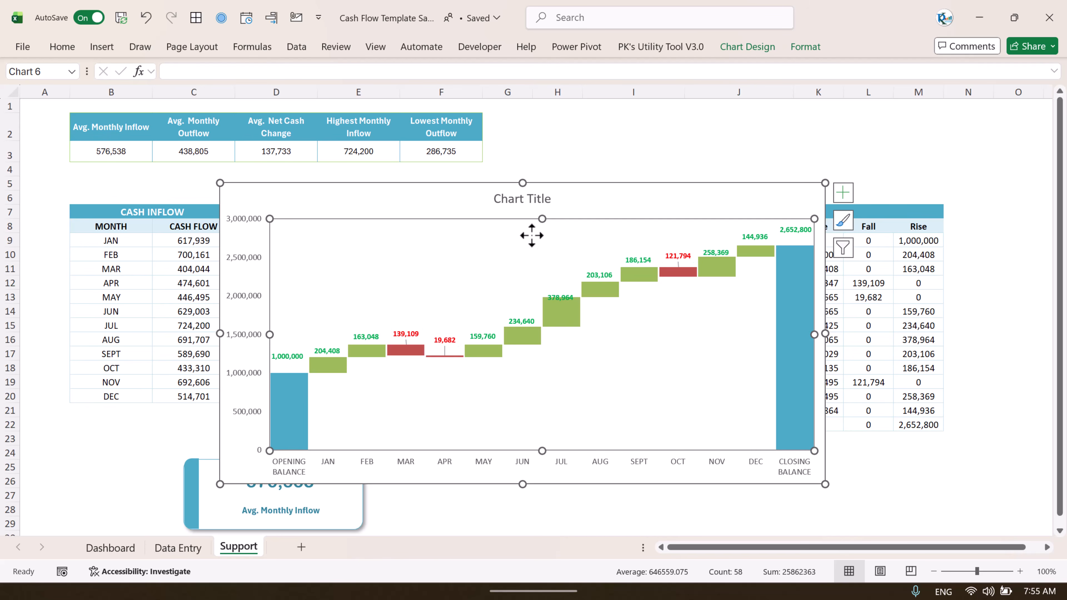
pyautogui.click(627, 208)
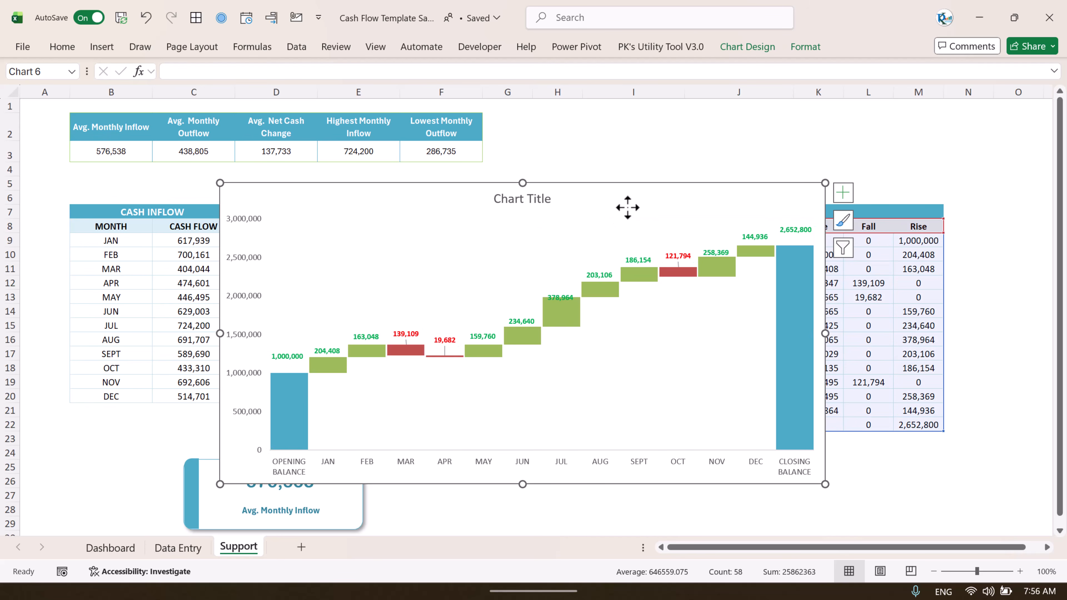